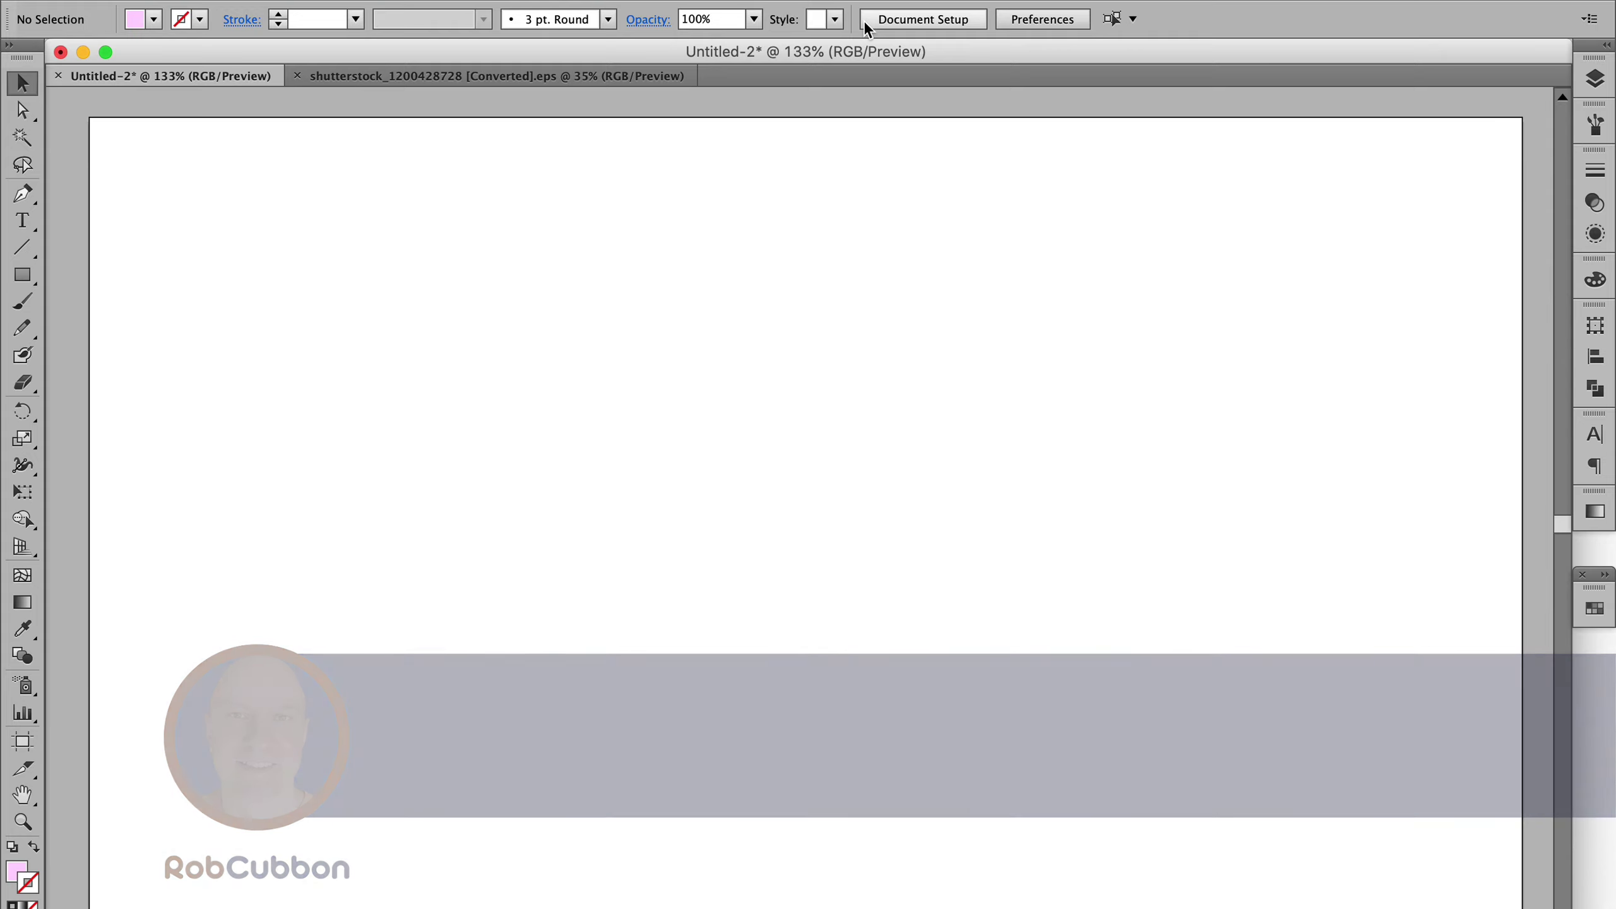
Create a new 960 × 560 px document with the Web profile, Untitled-3
key("super+n")
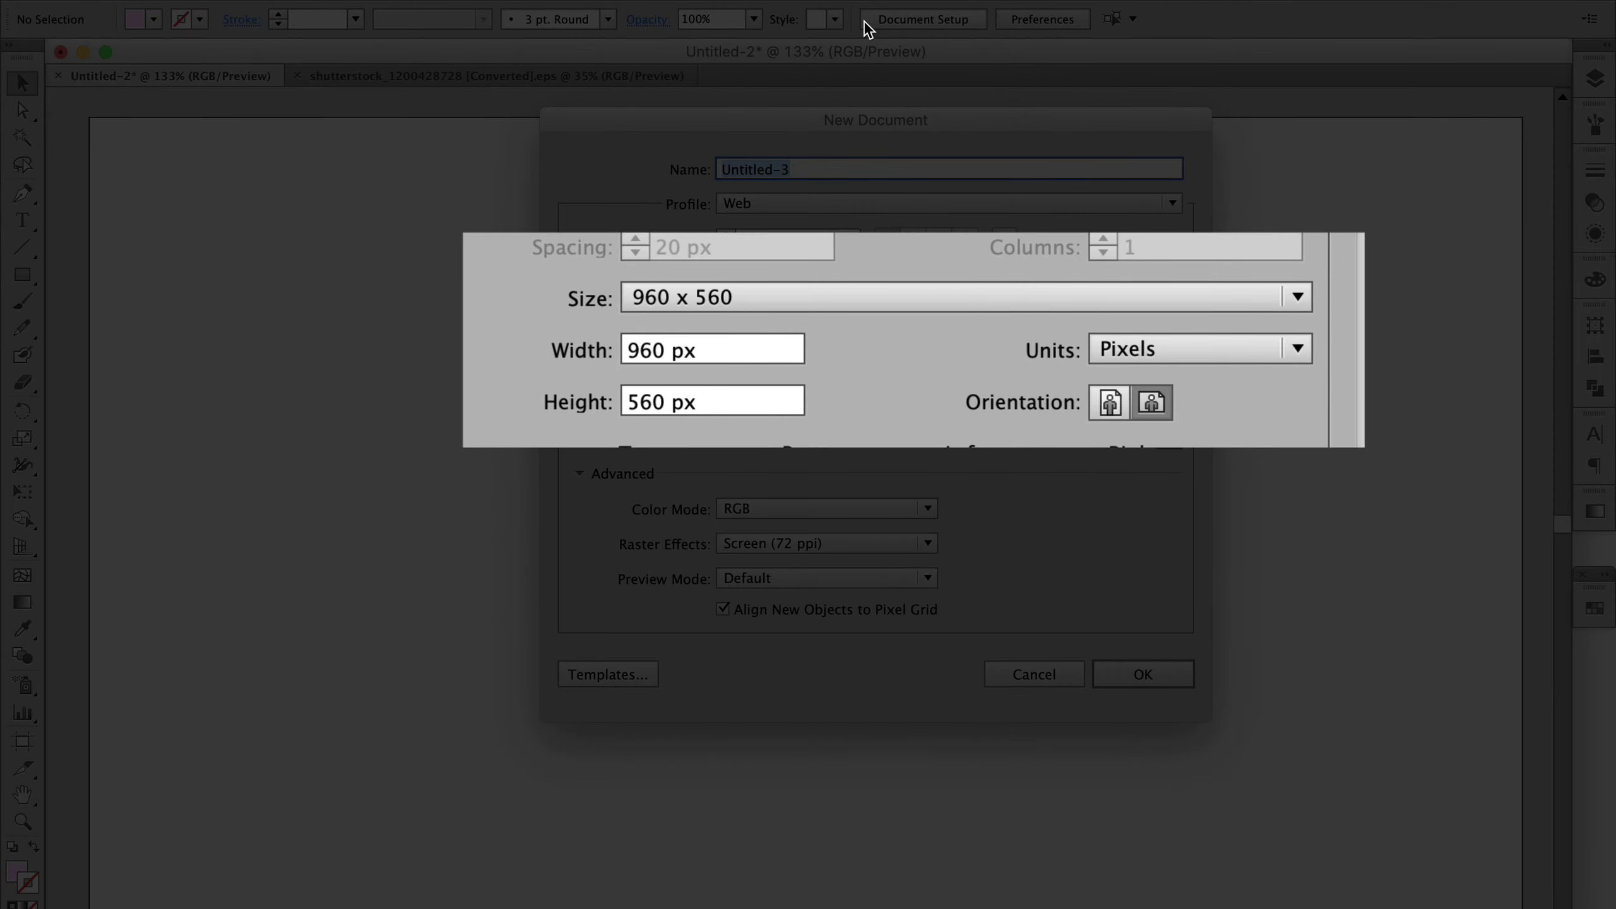
key("Return")
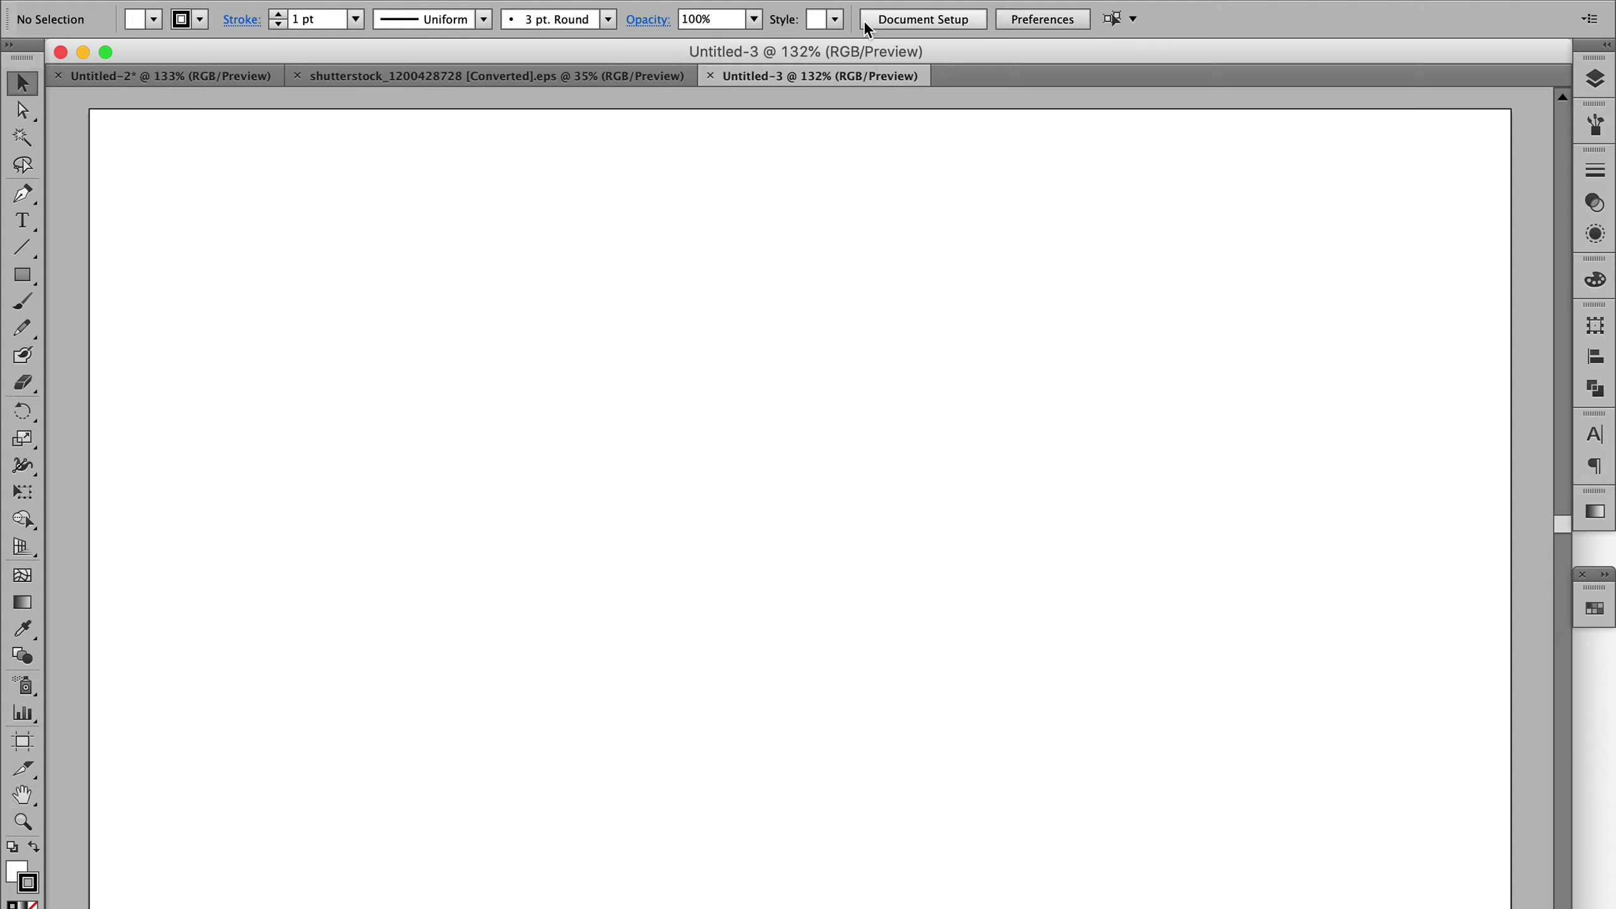
Draw a circle with the Ellipse tool, fill it pink FF8DFF and set its stroke to None
left_click_drag(22, 275, 135, 344)
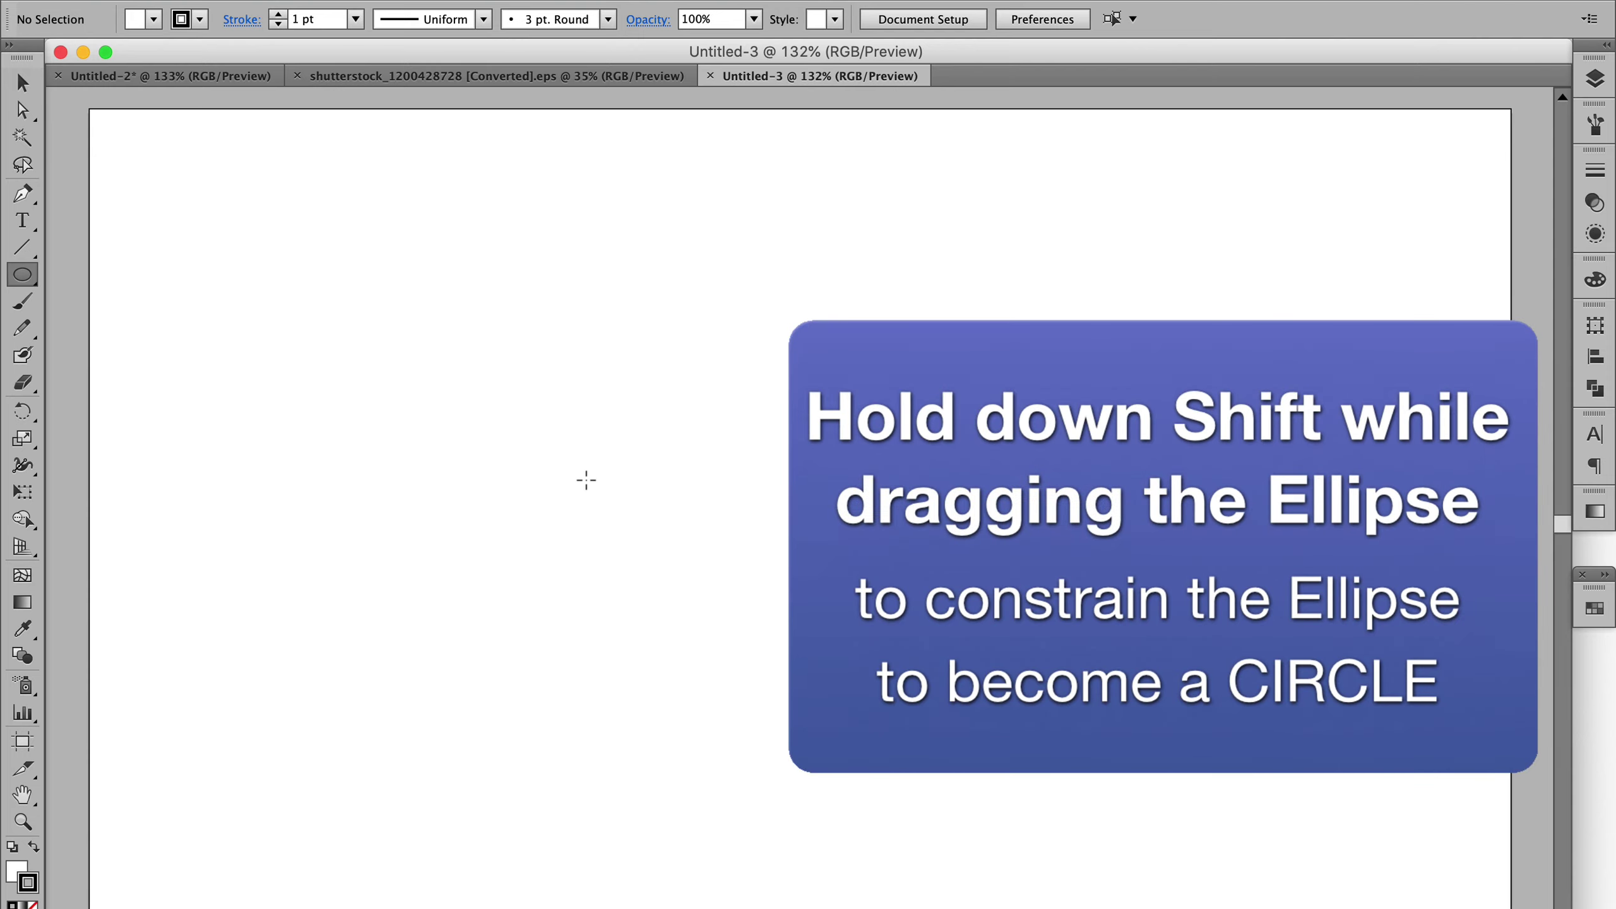
left_click_drag(584, 477, 717, 582)
left_click(17, 873)
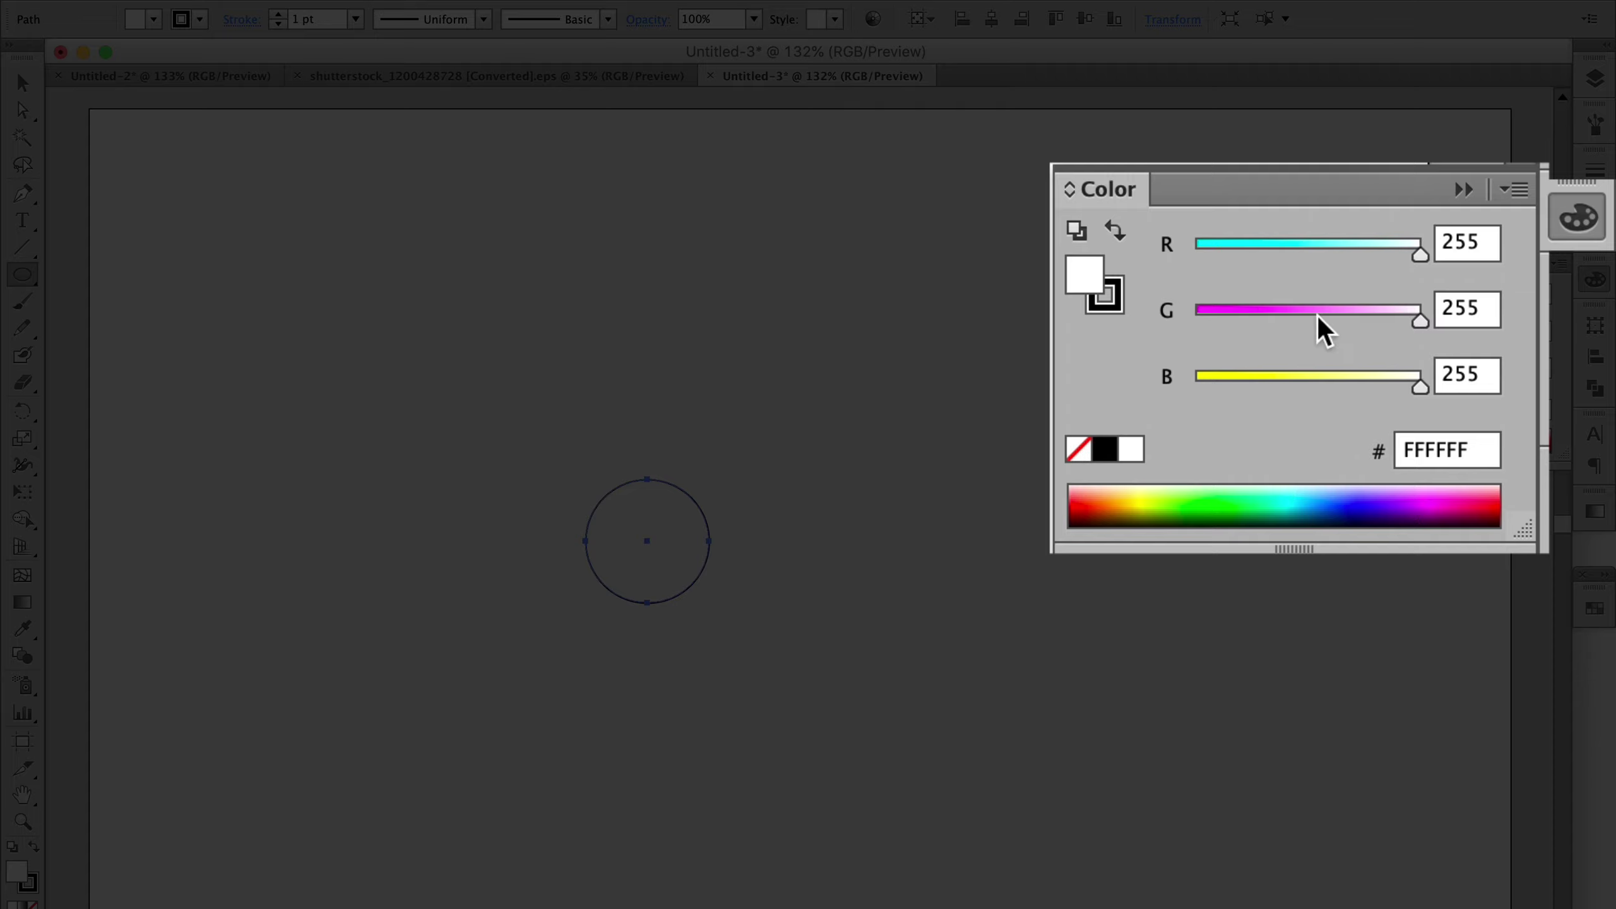
left_click(1318, 317)
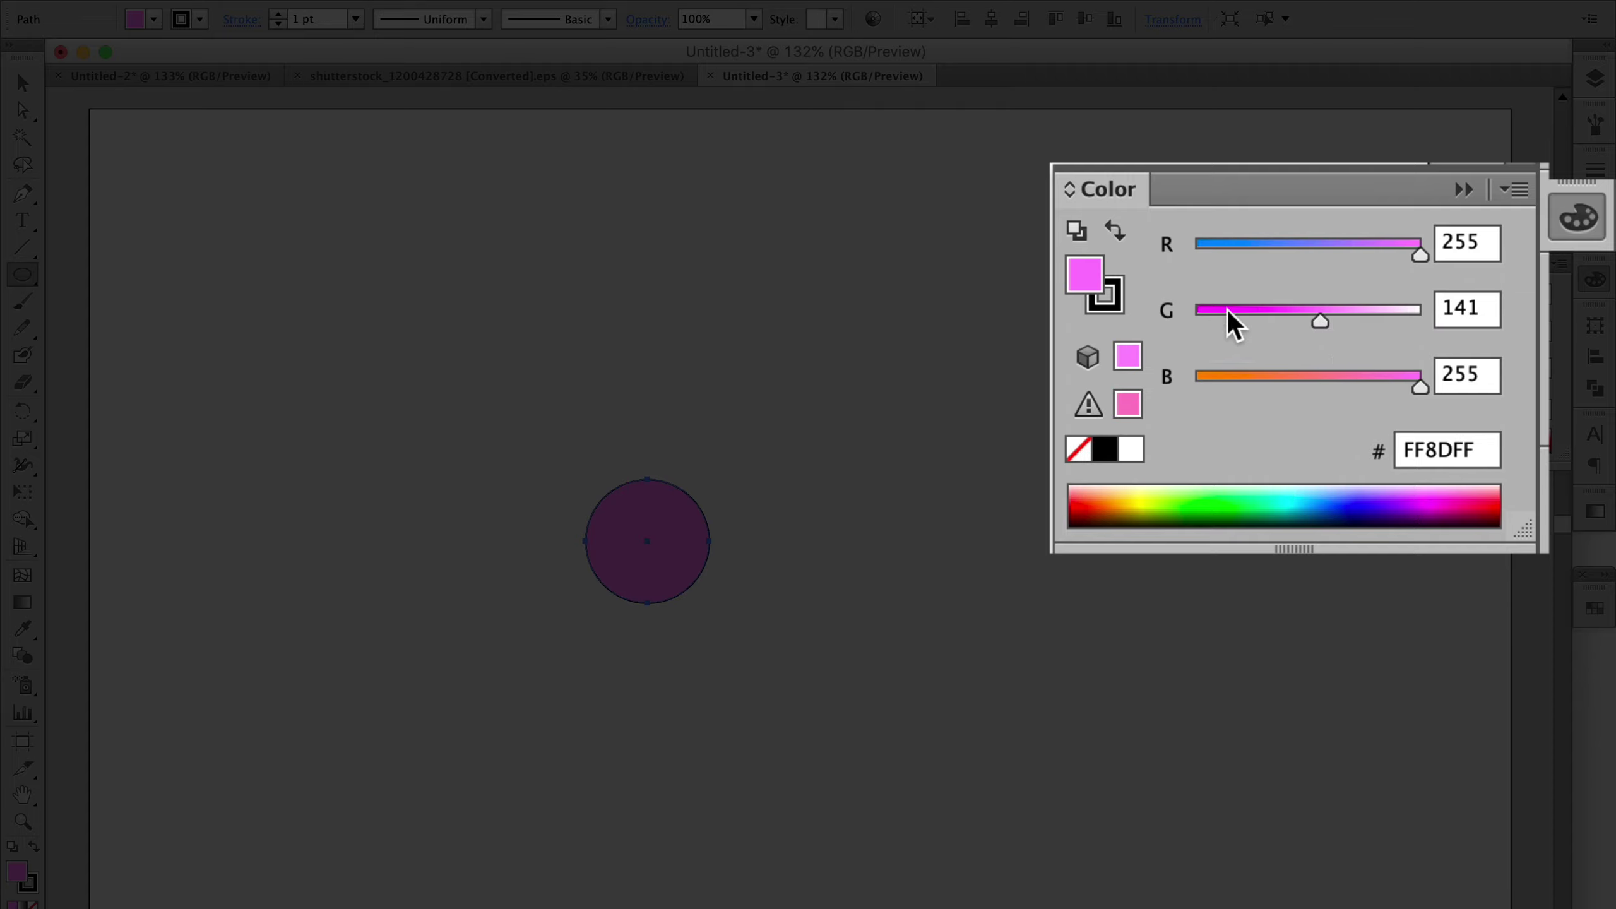
left_click(1107, 297)
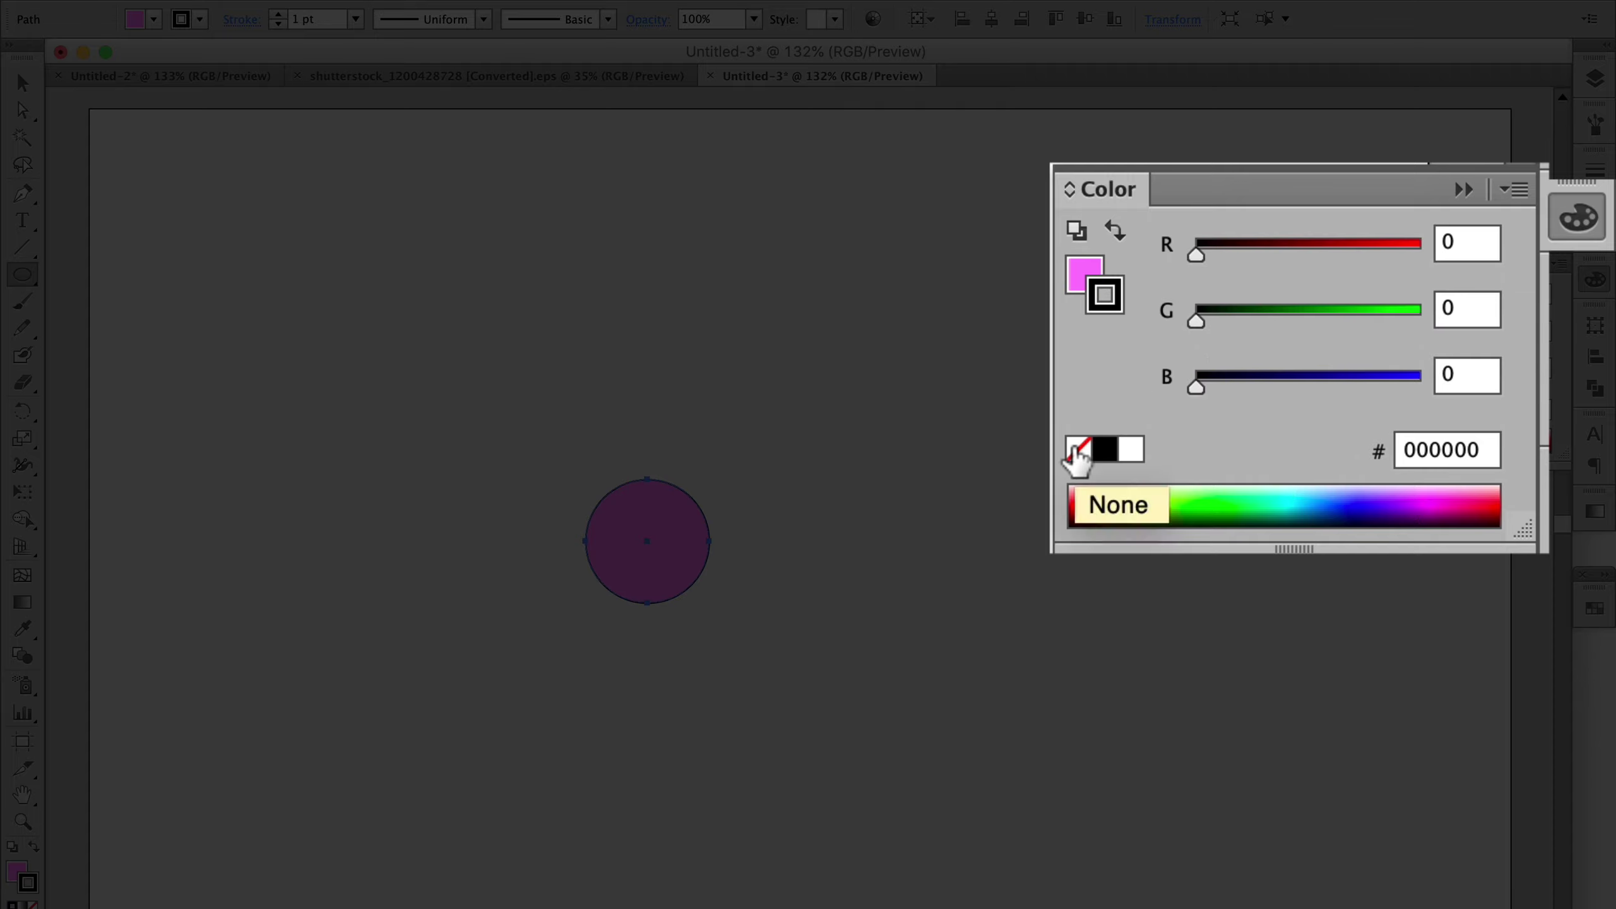
left_click(1076, 451)
left_click(1597, 277)
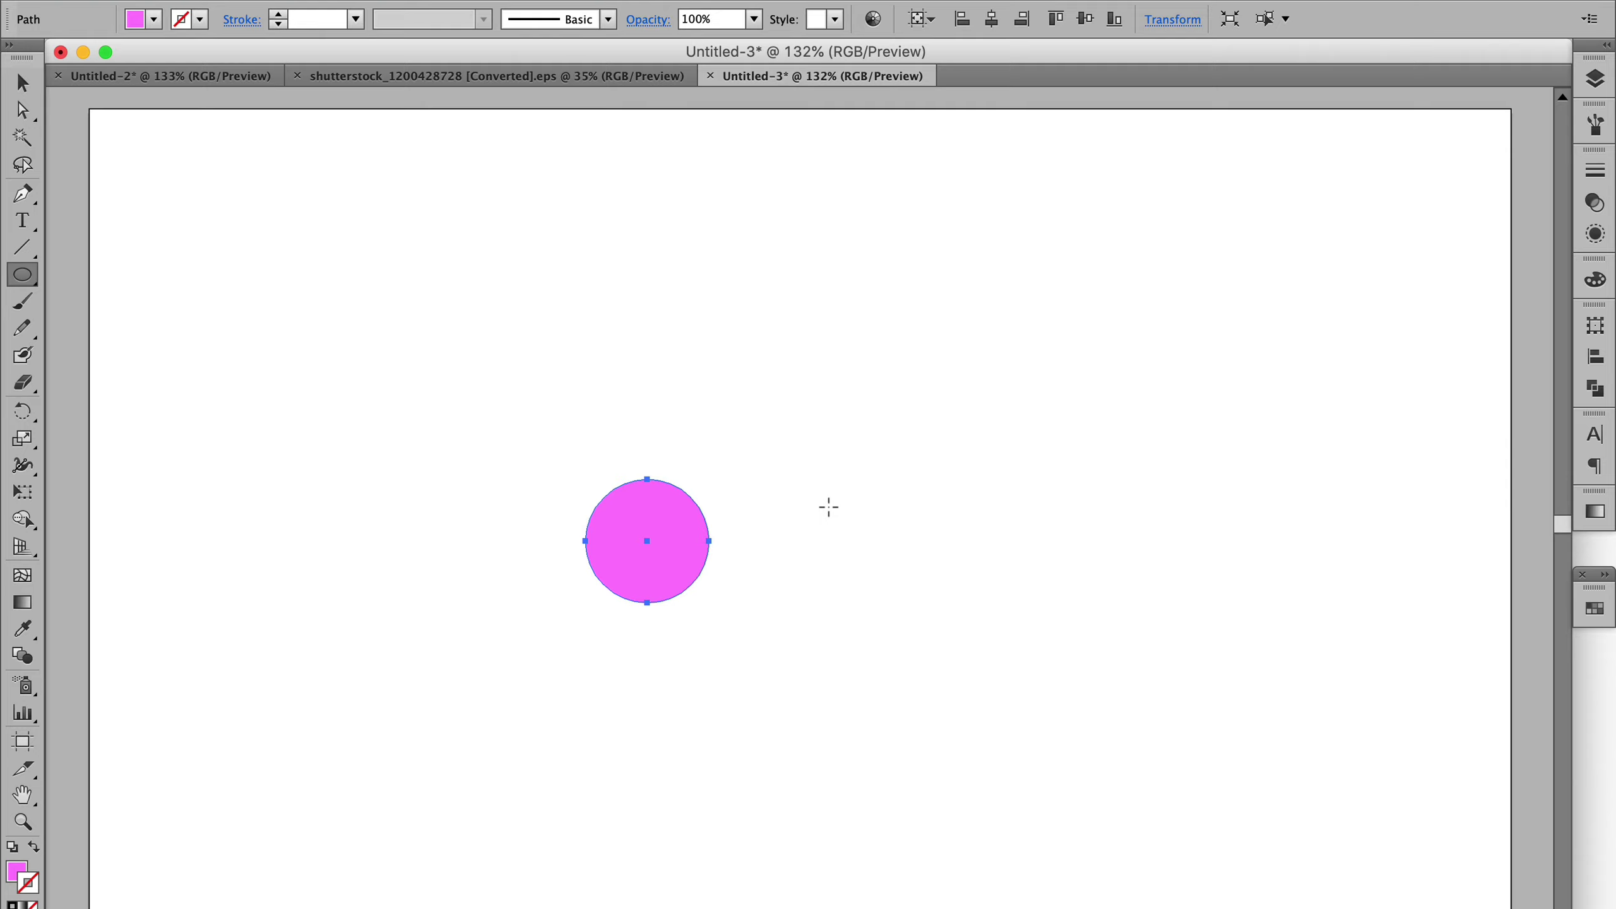
key("super+shift+a")
Make a pattern from the pink circle with Object > Pattern > Make
left_click(19, 84)
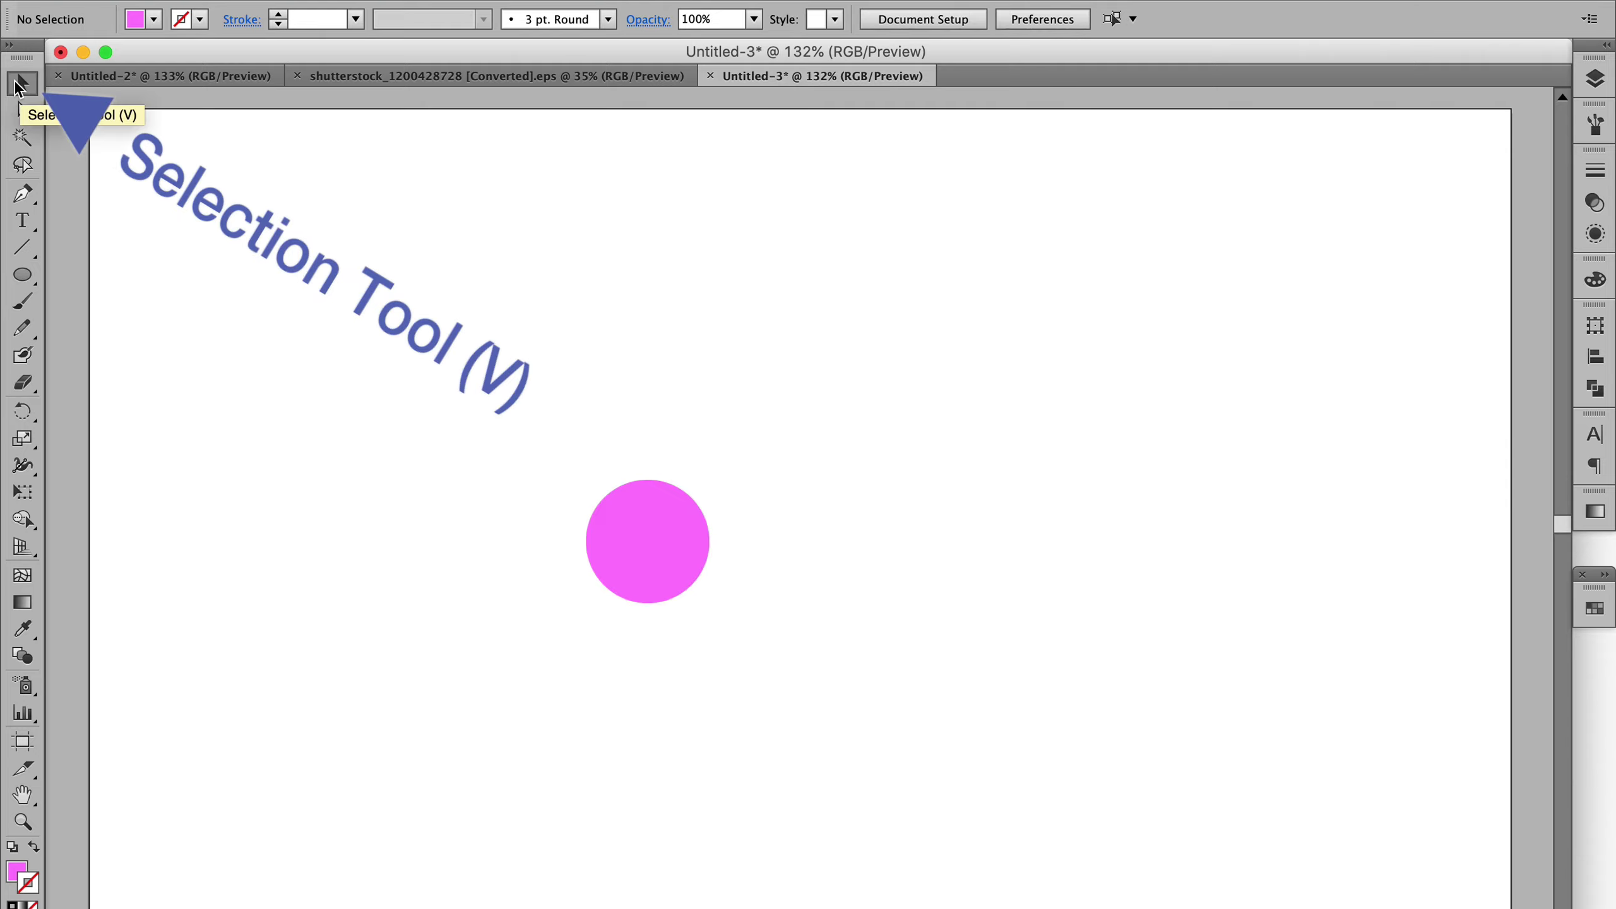
left_click(658, 522)
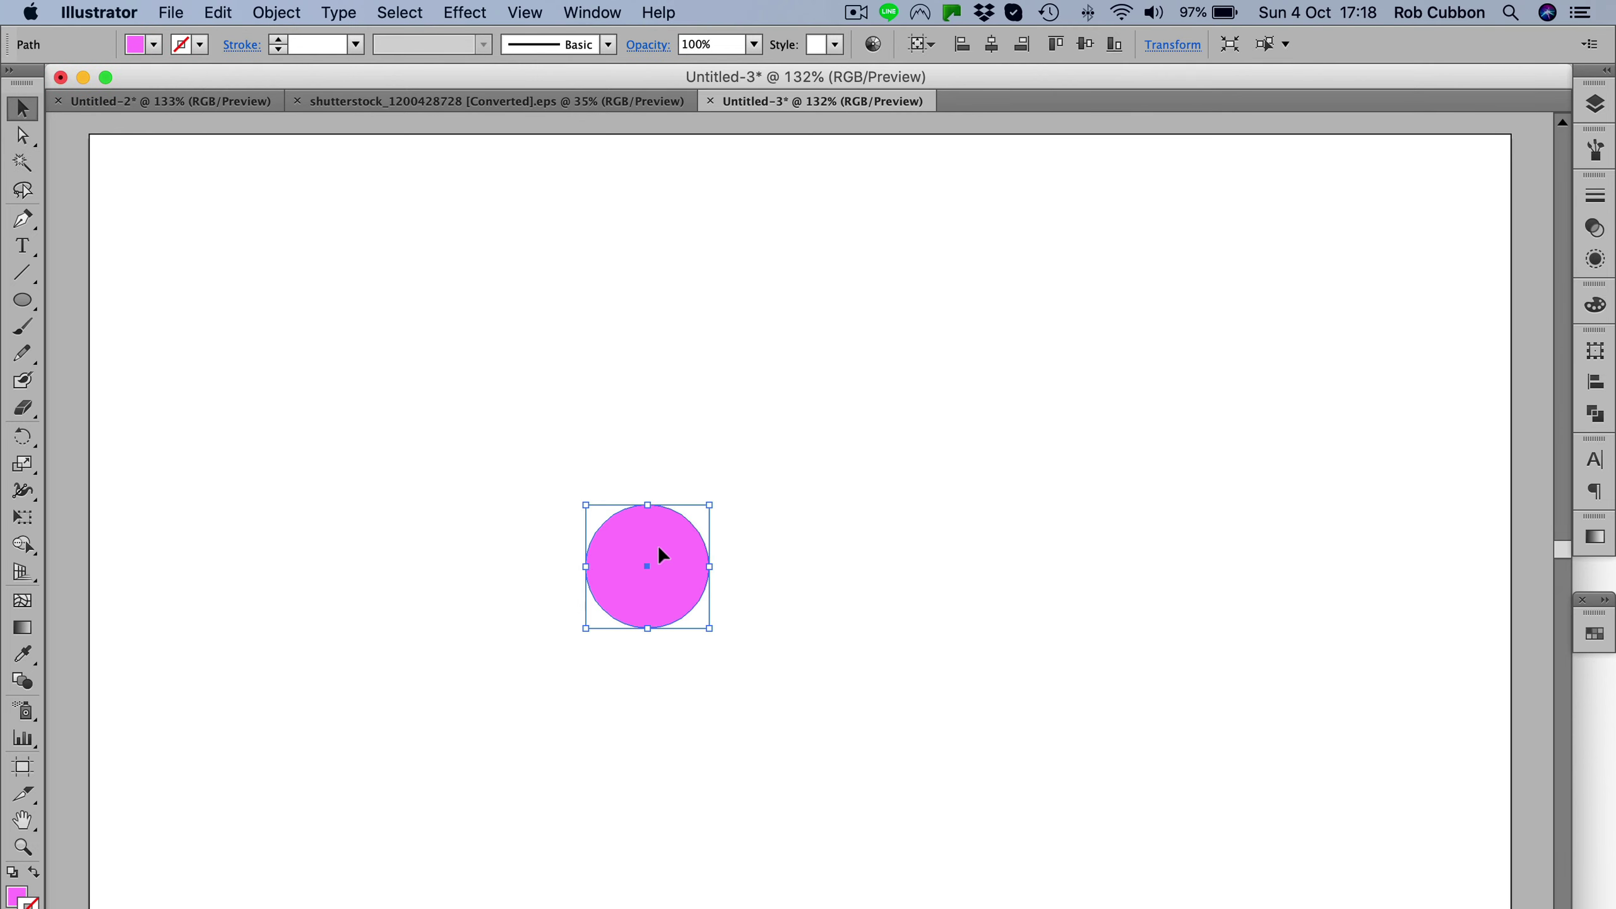
left_click(277, 13)
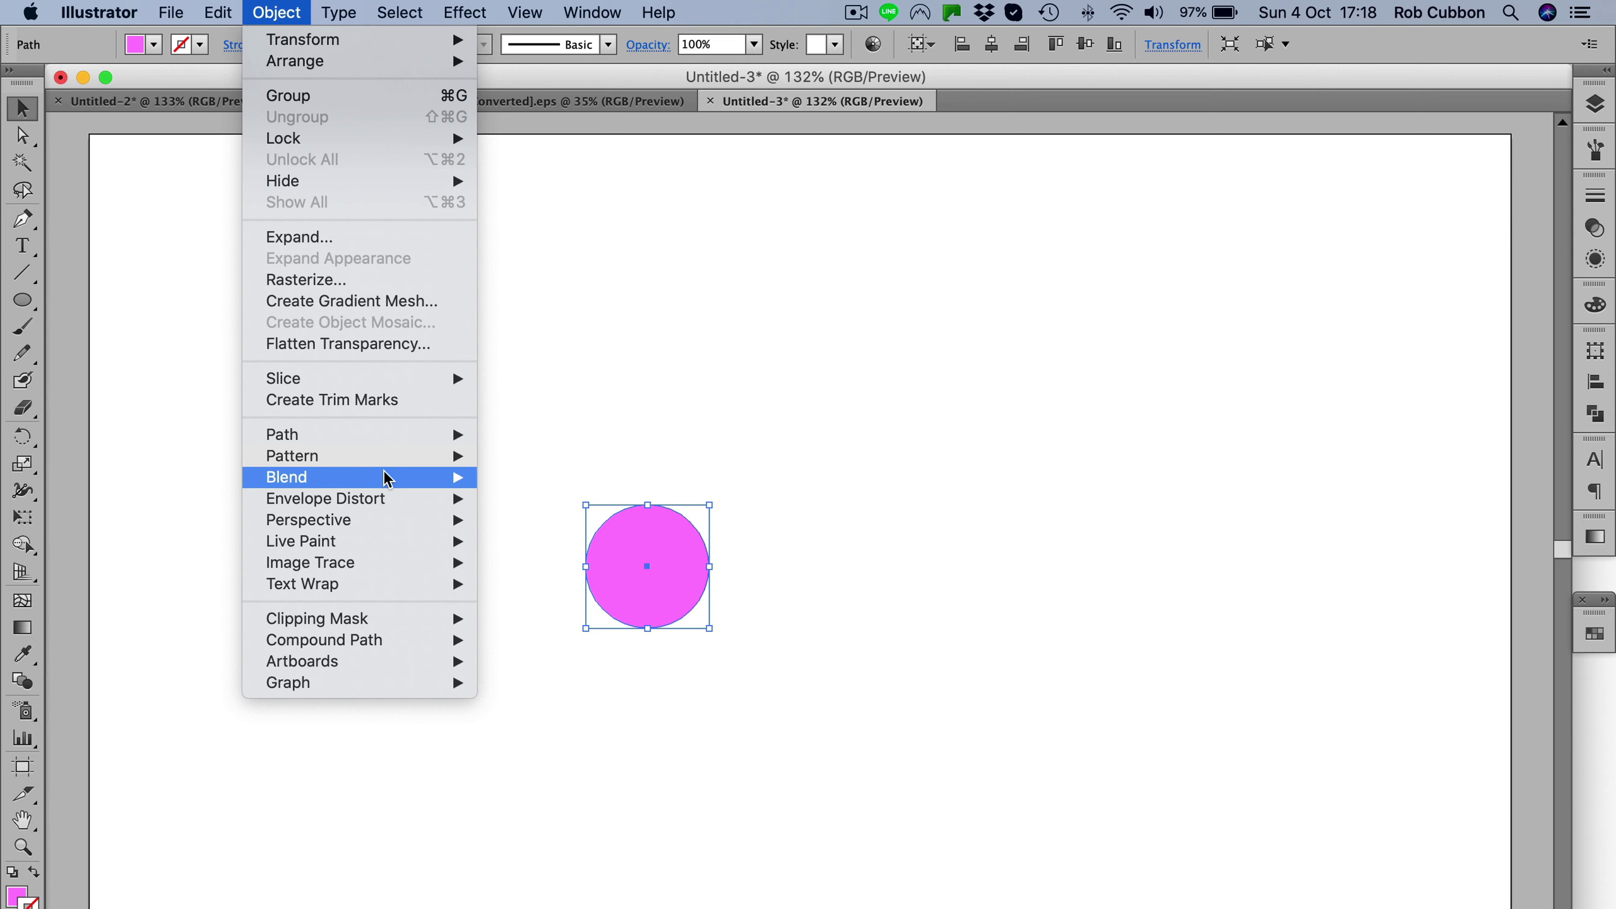
mouse_move(389, 464)
left_click(528, 456)
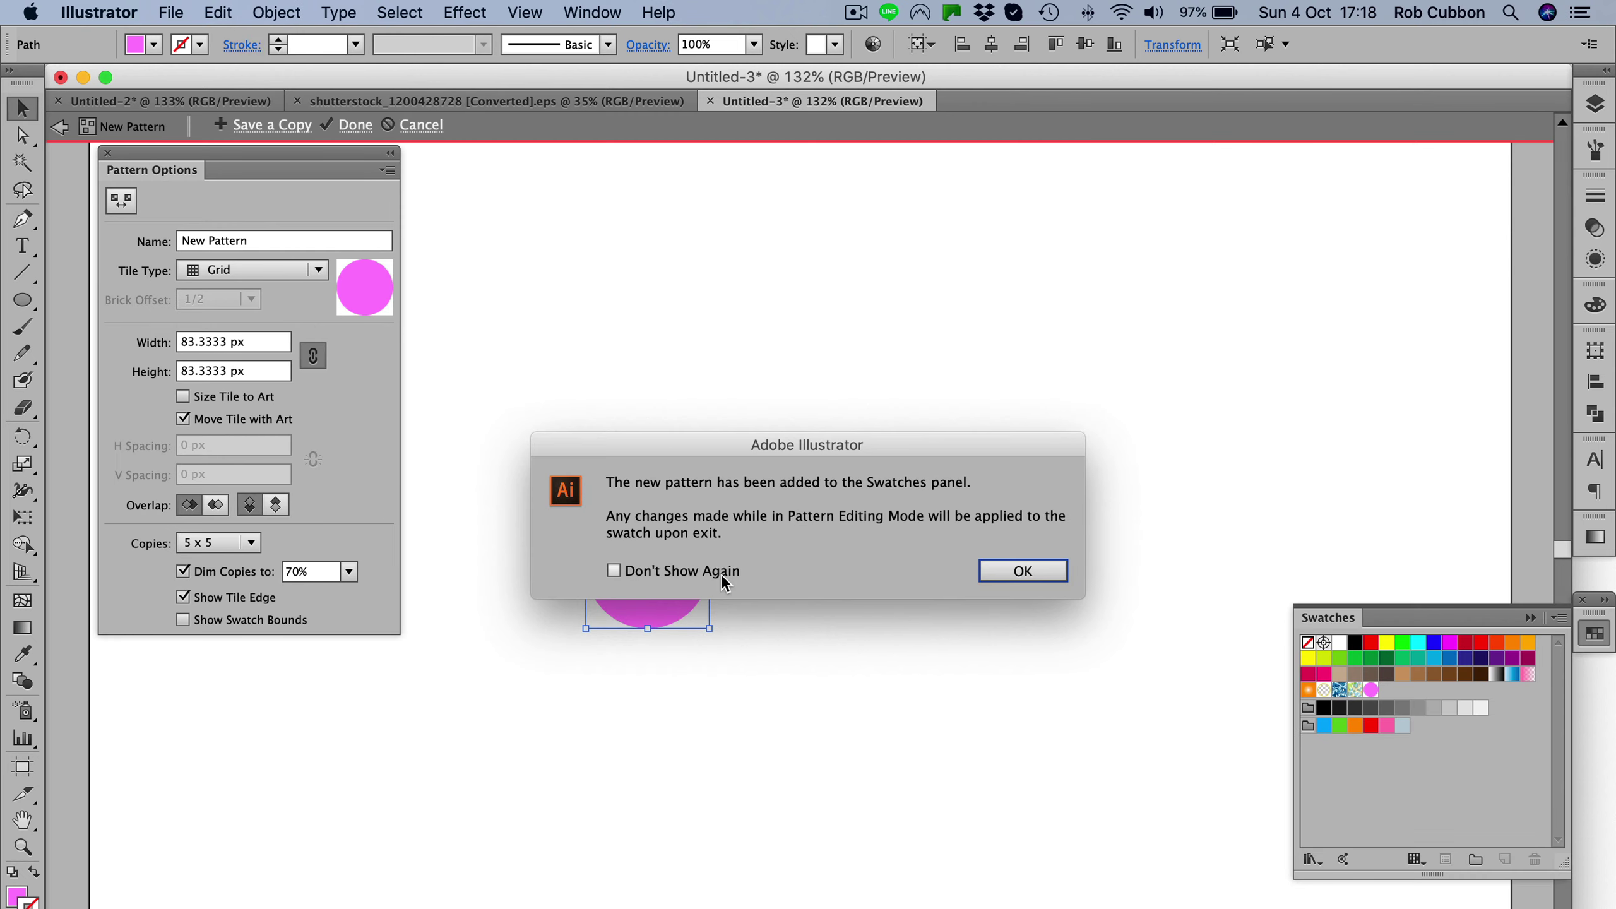
left_click(1005, 572)
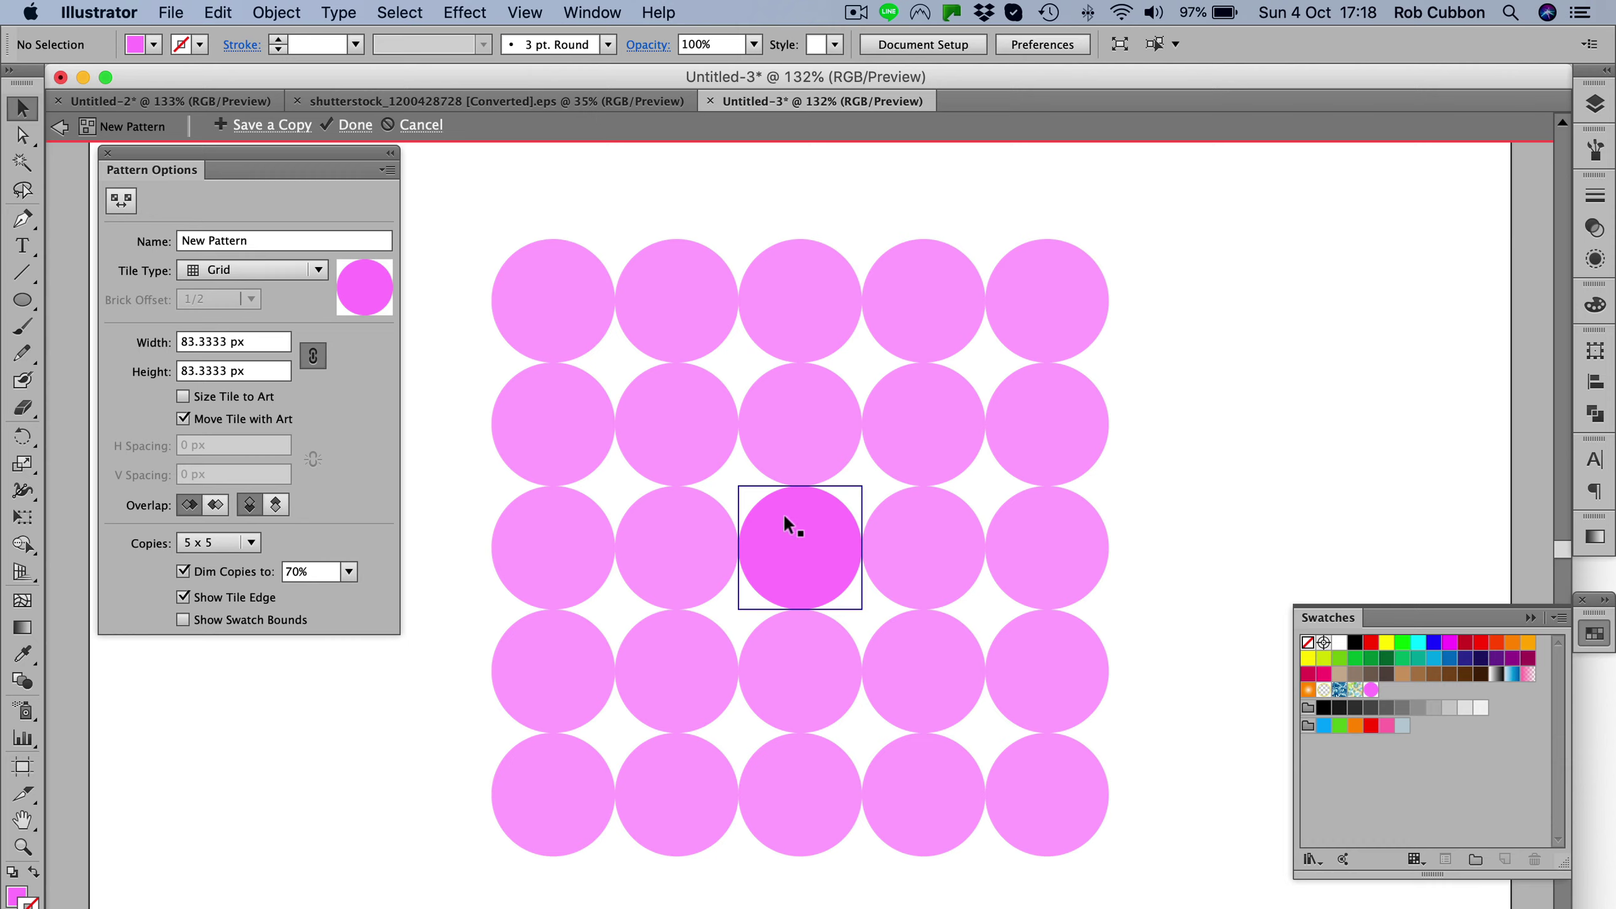
Set the pattern tile type to Brick by Row with a 100 px tile width
left_click(243, 276)
left_click(247, 322)
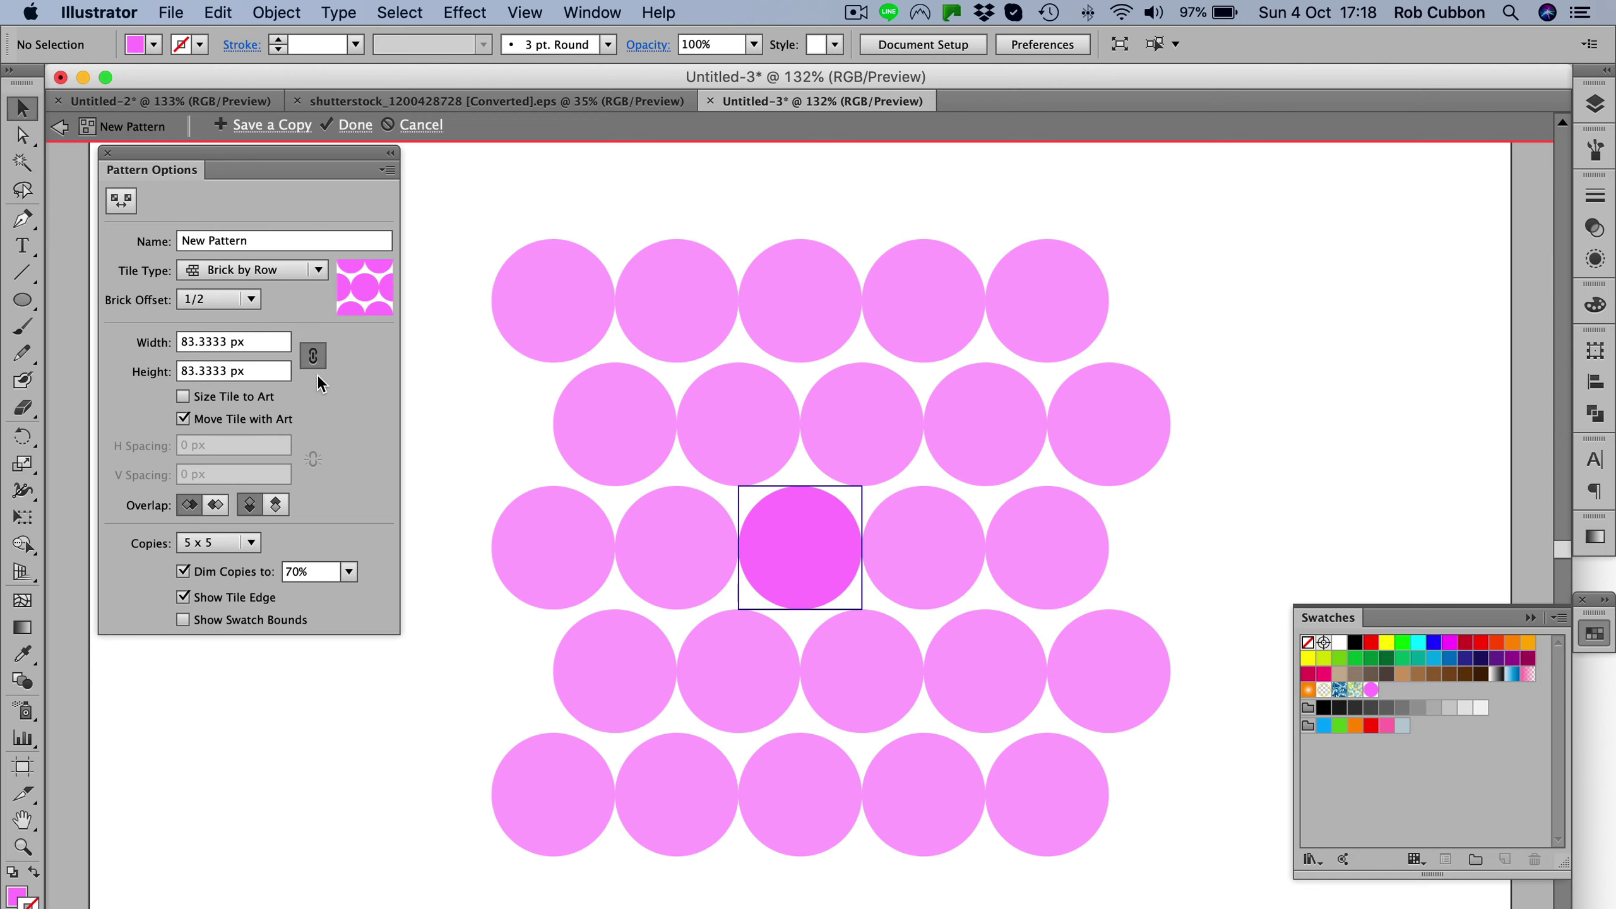
double_click(185, 342)
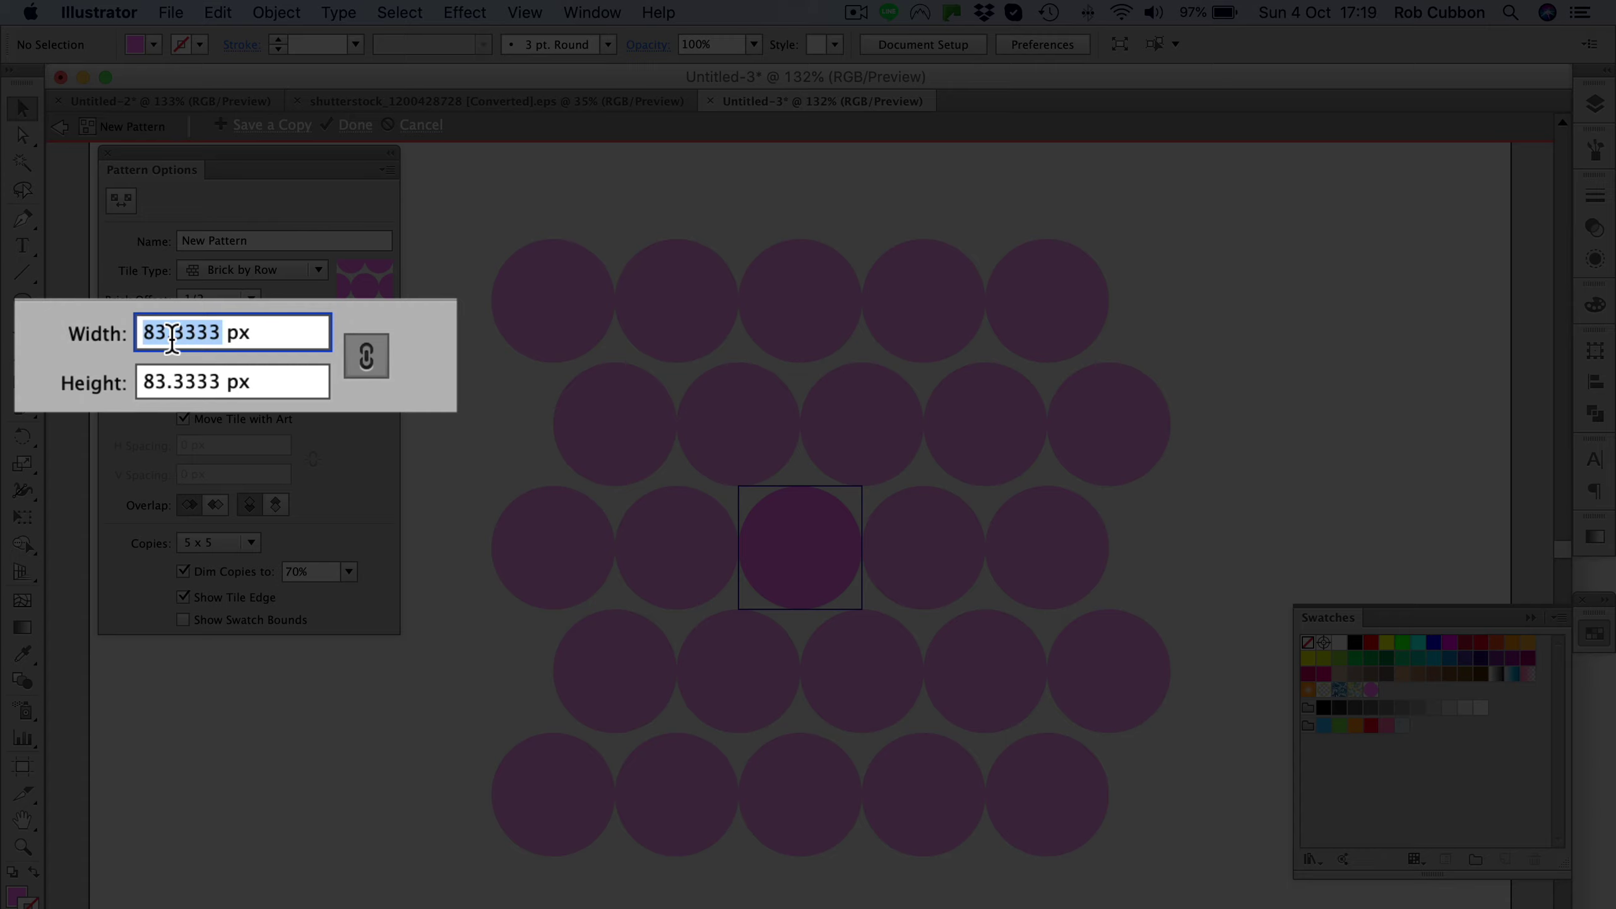
type("100")
key("Return")
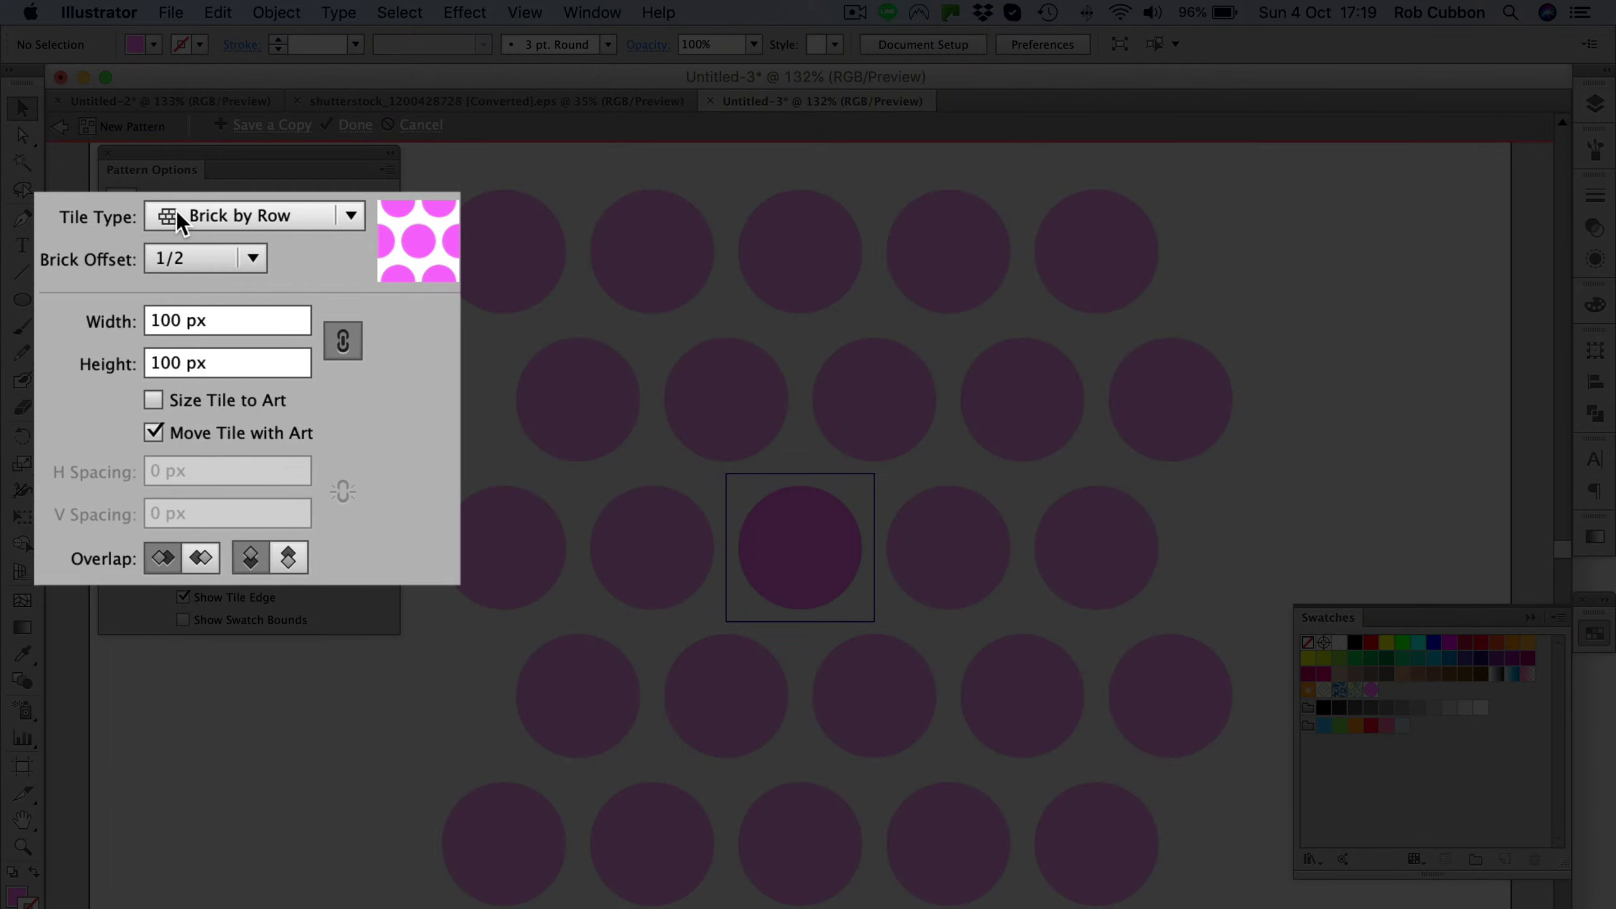
left_click(201, 273)
left_click(197, 269)
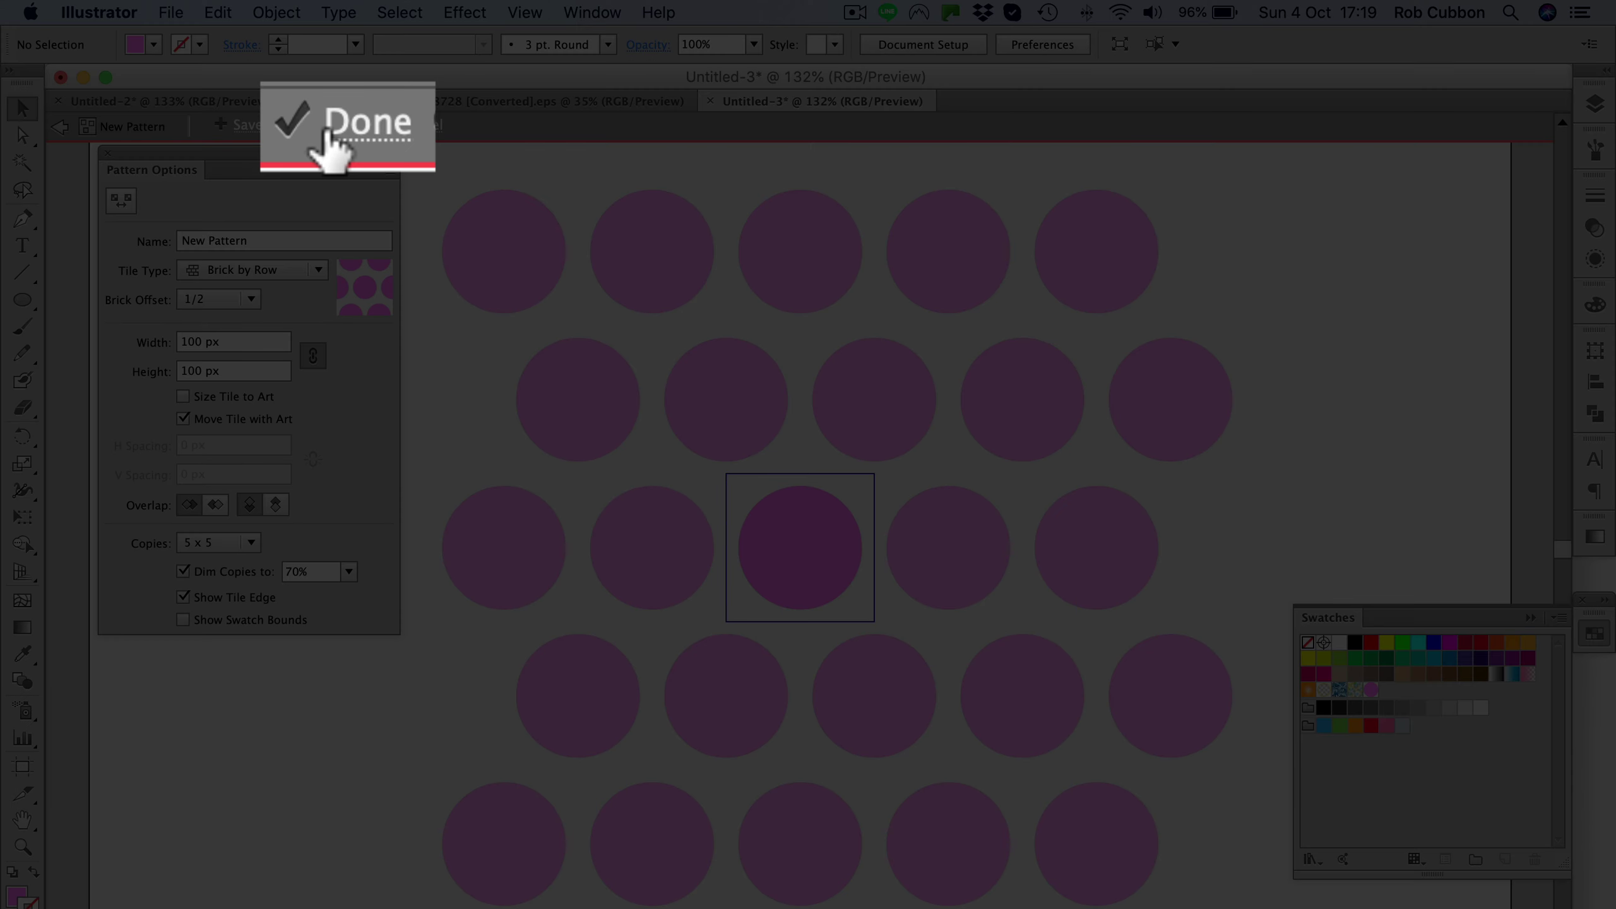
Save the circle pattern swatch and delete the original pink circle
left_click(334, 125)
left_click(641, 572)
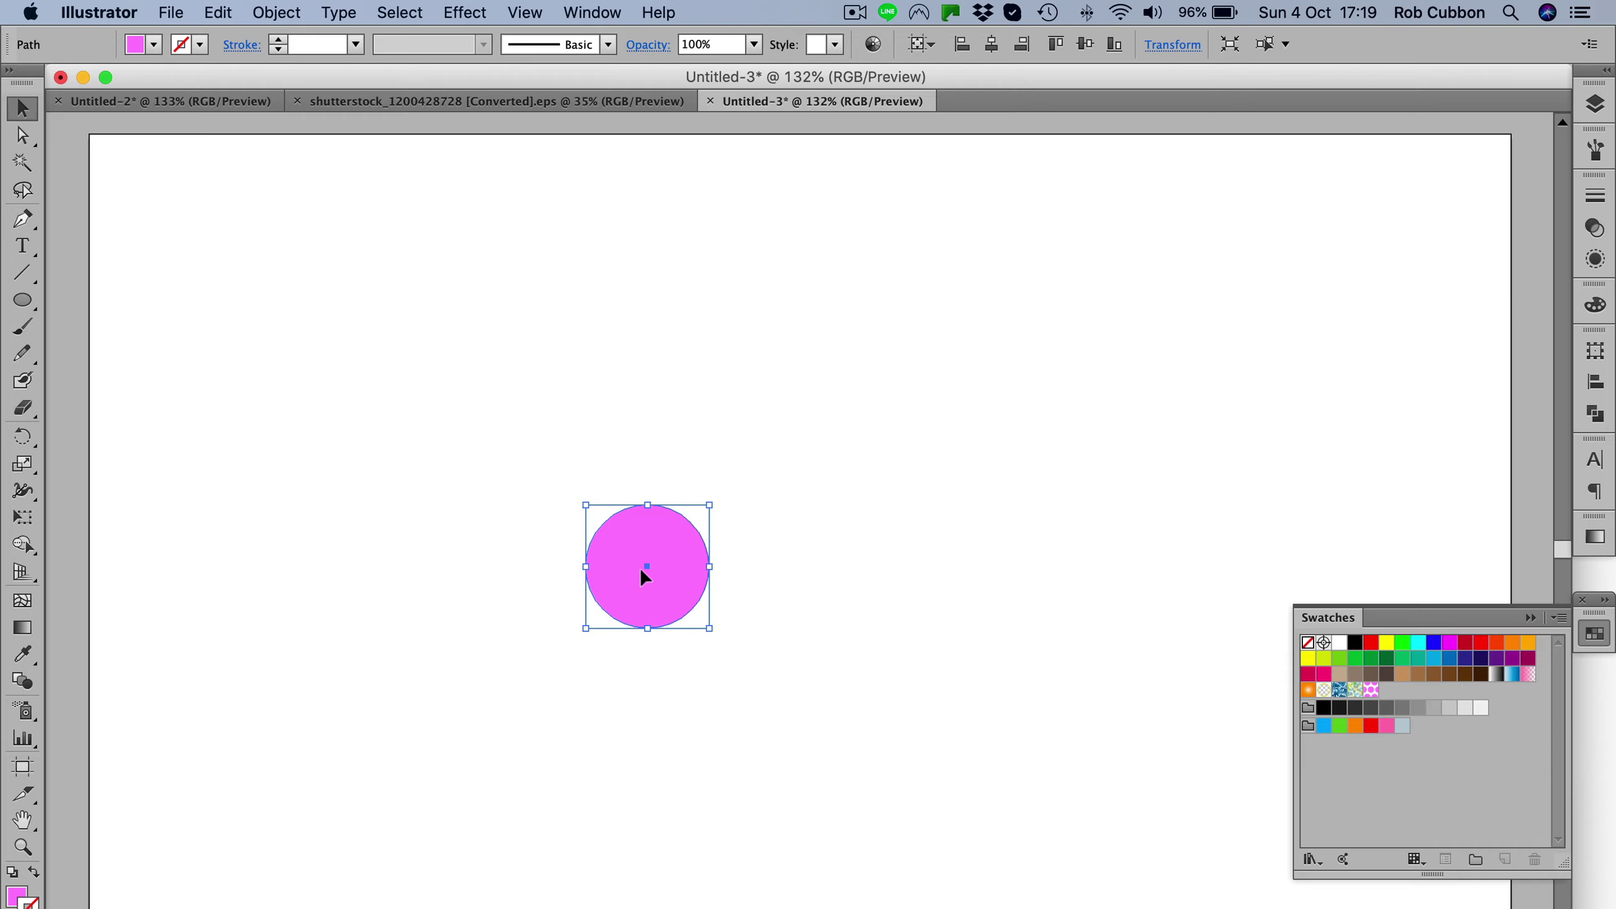
key("Delete")
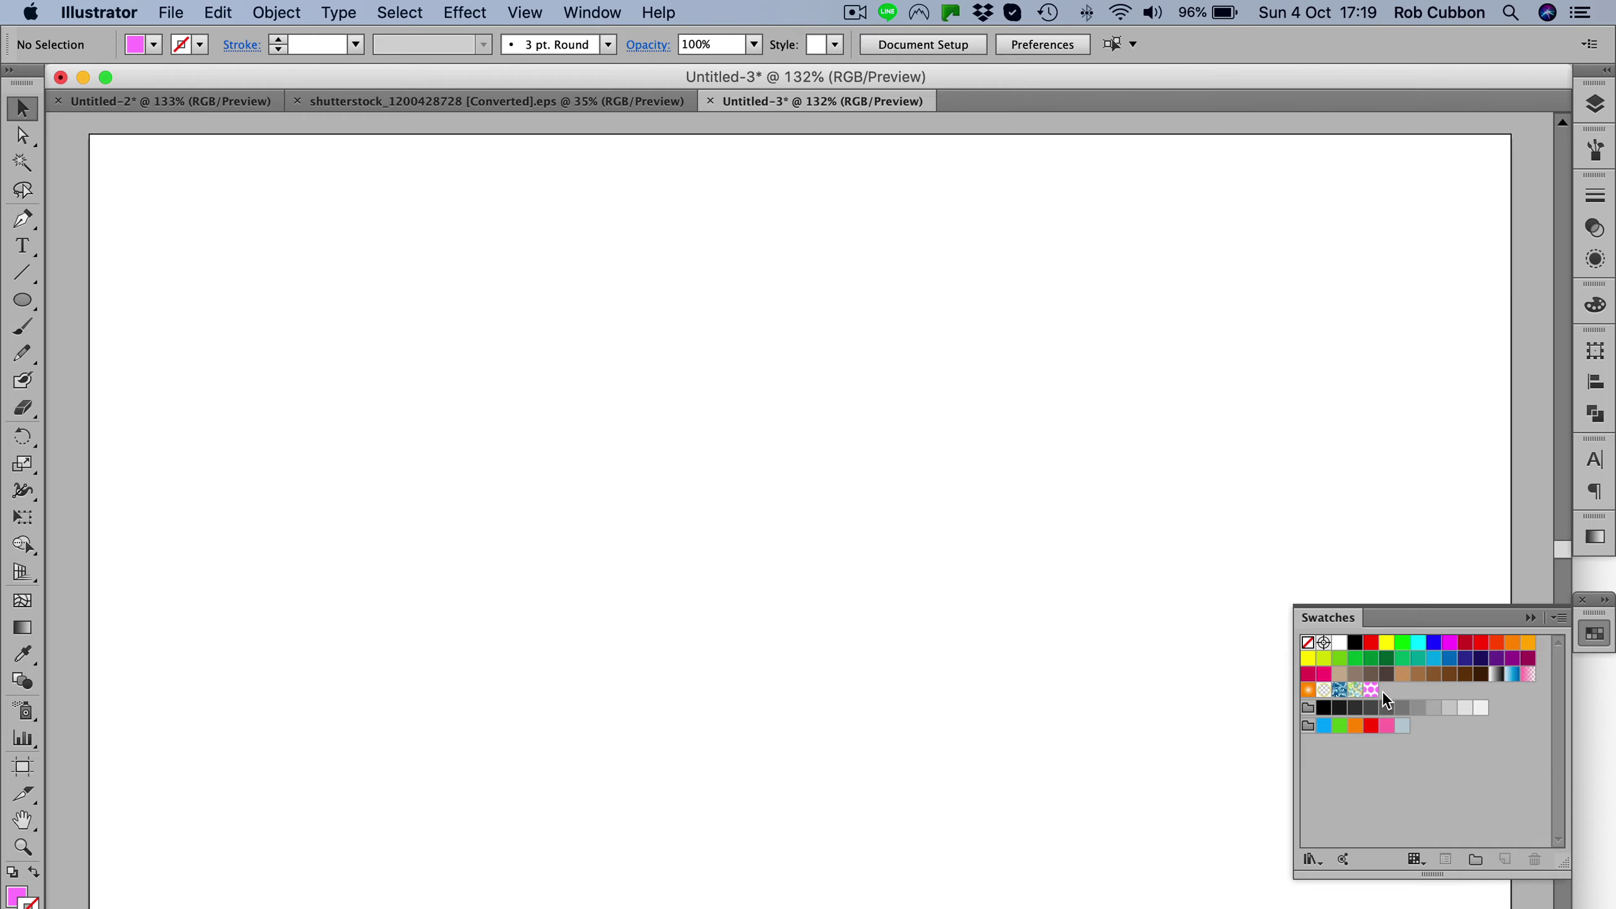
Draw a rectangle with the Rectangle tool covering the whole artboard
left_click(601, 11)
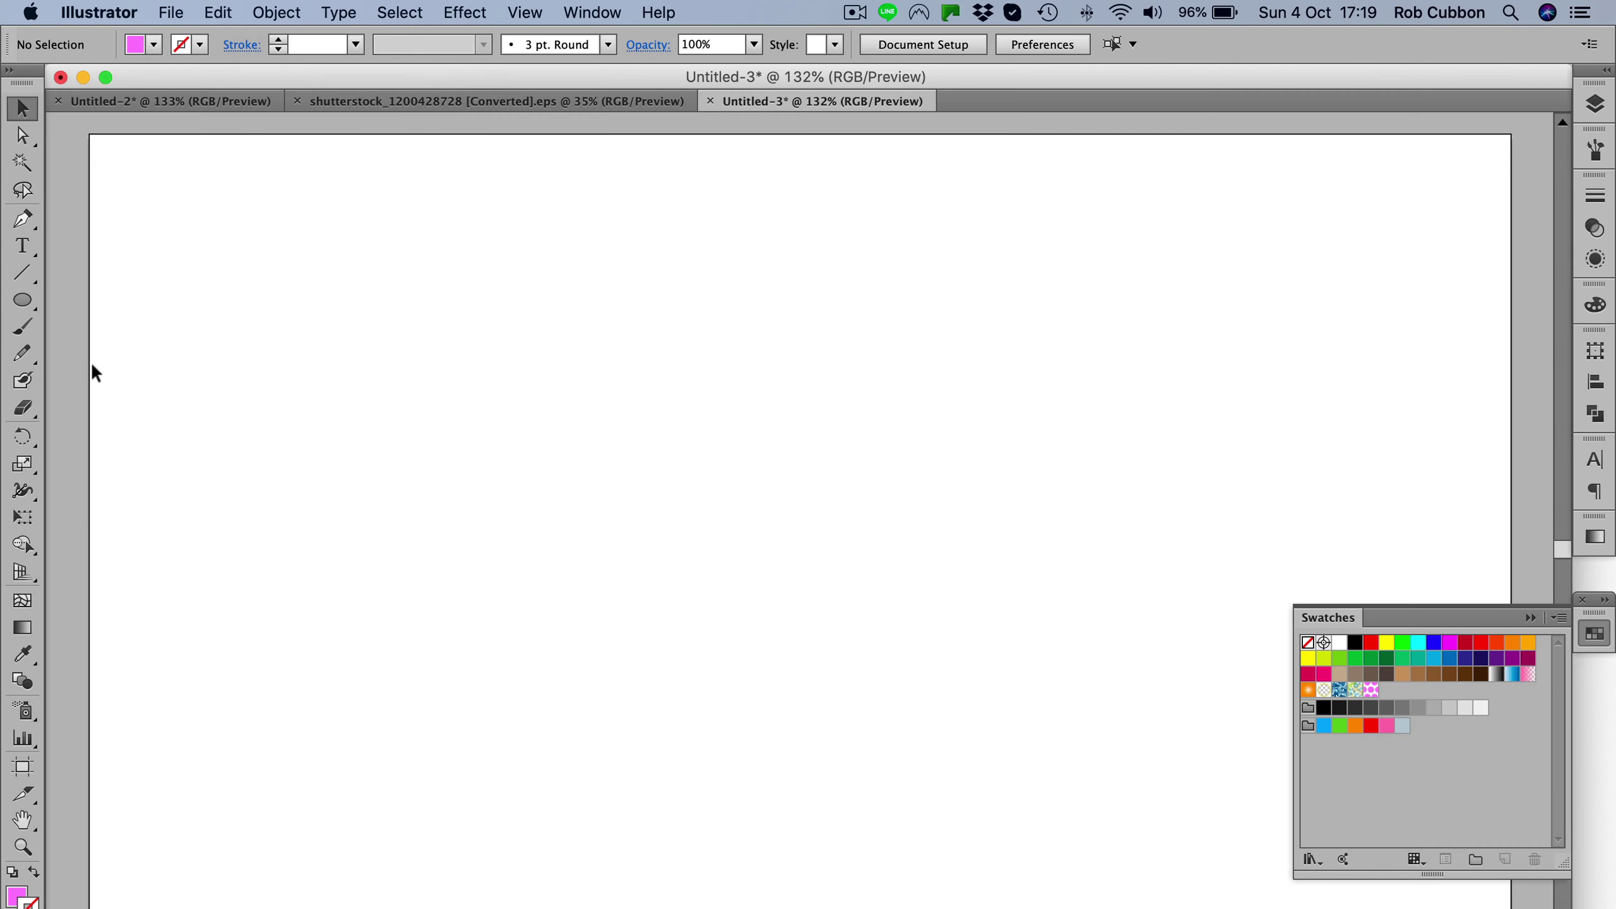
left_click_drag(23, 300, 98, 299)
left_click_drag(89, 135, 1512, 908)
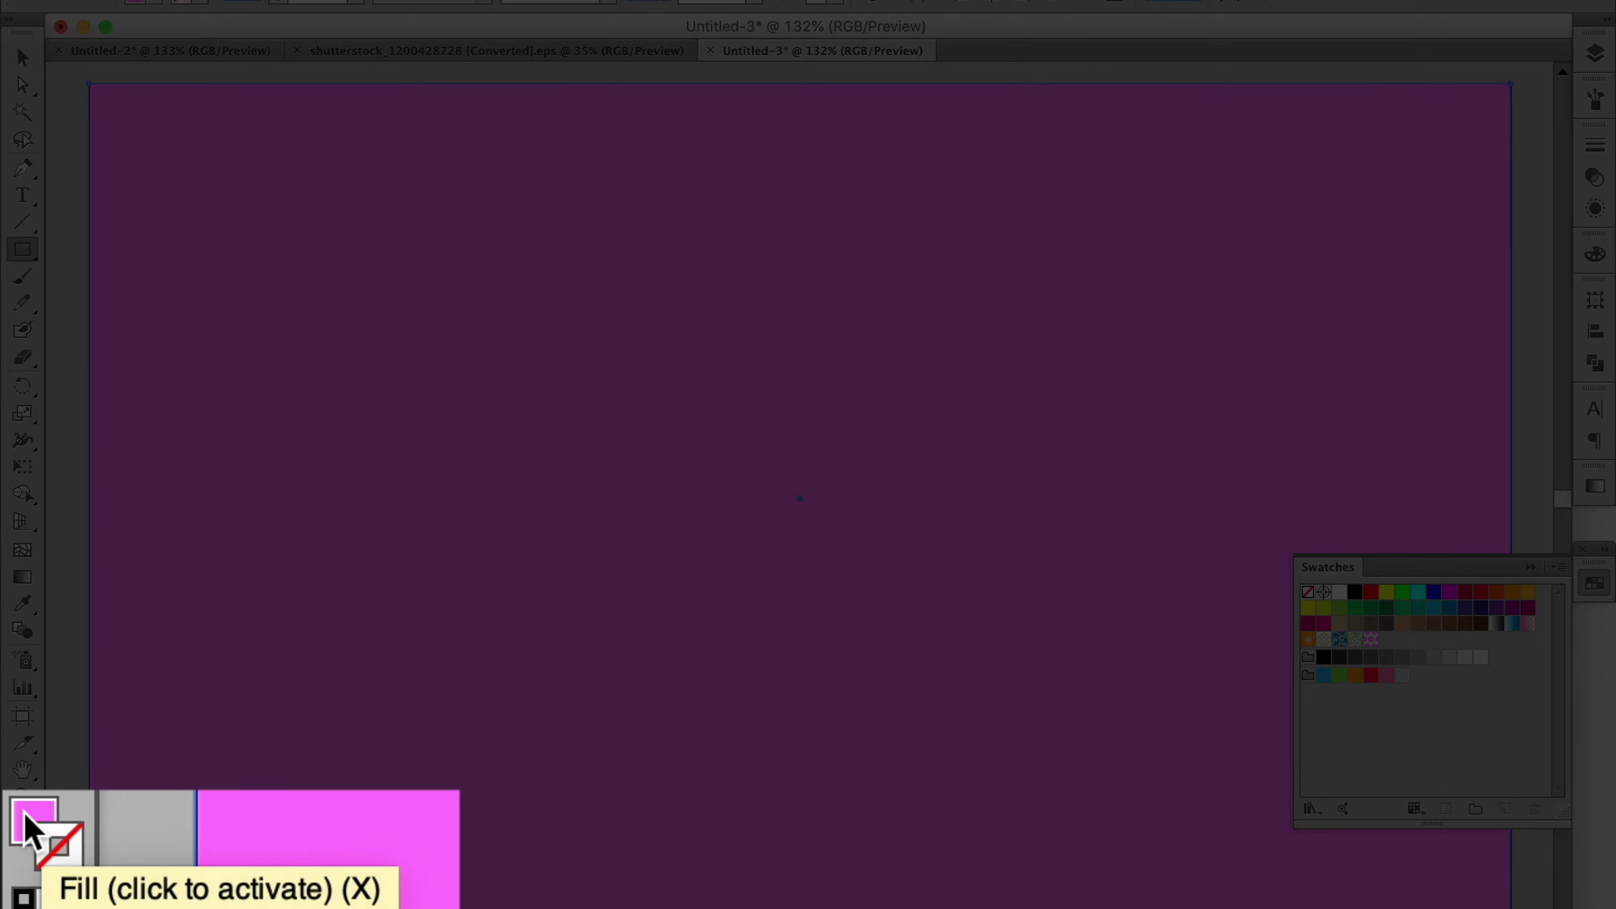
Fill the artboard rectangle with the new dot pattern swatch
left_click(15, 846)
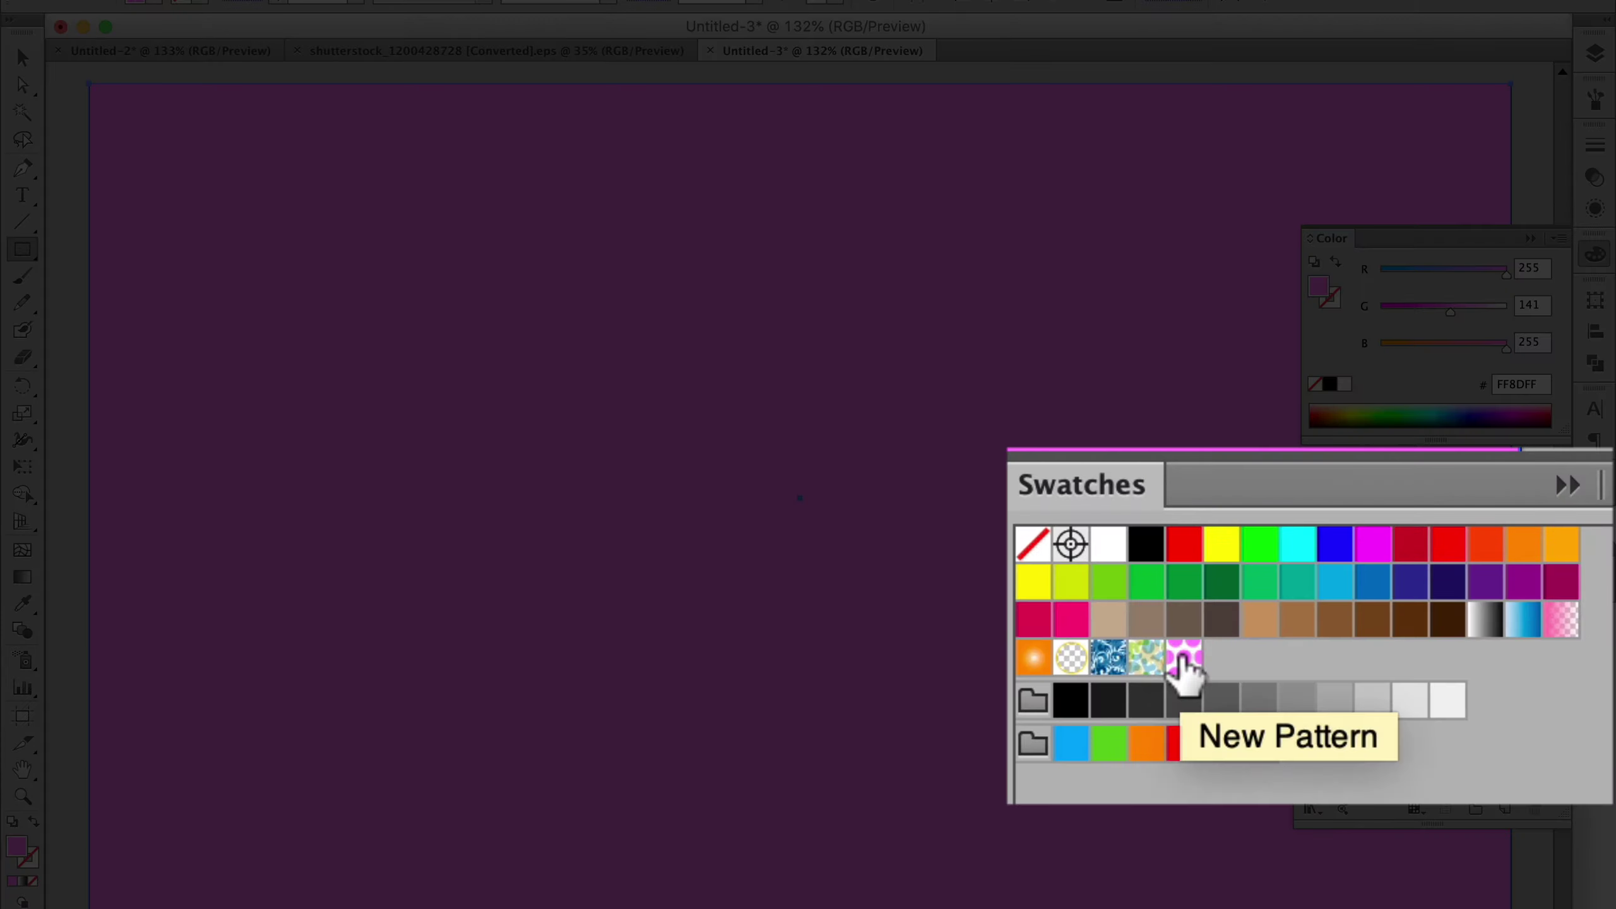
left_click(1370, 638)
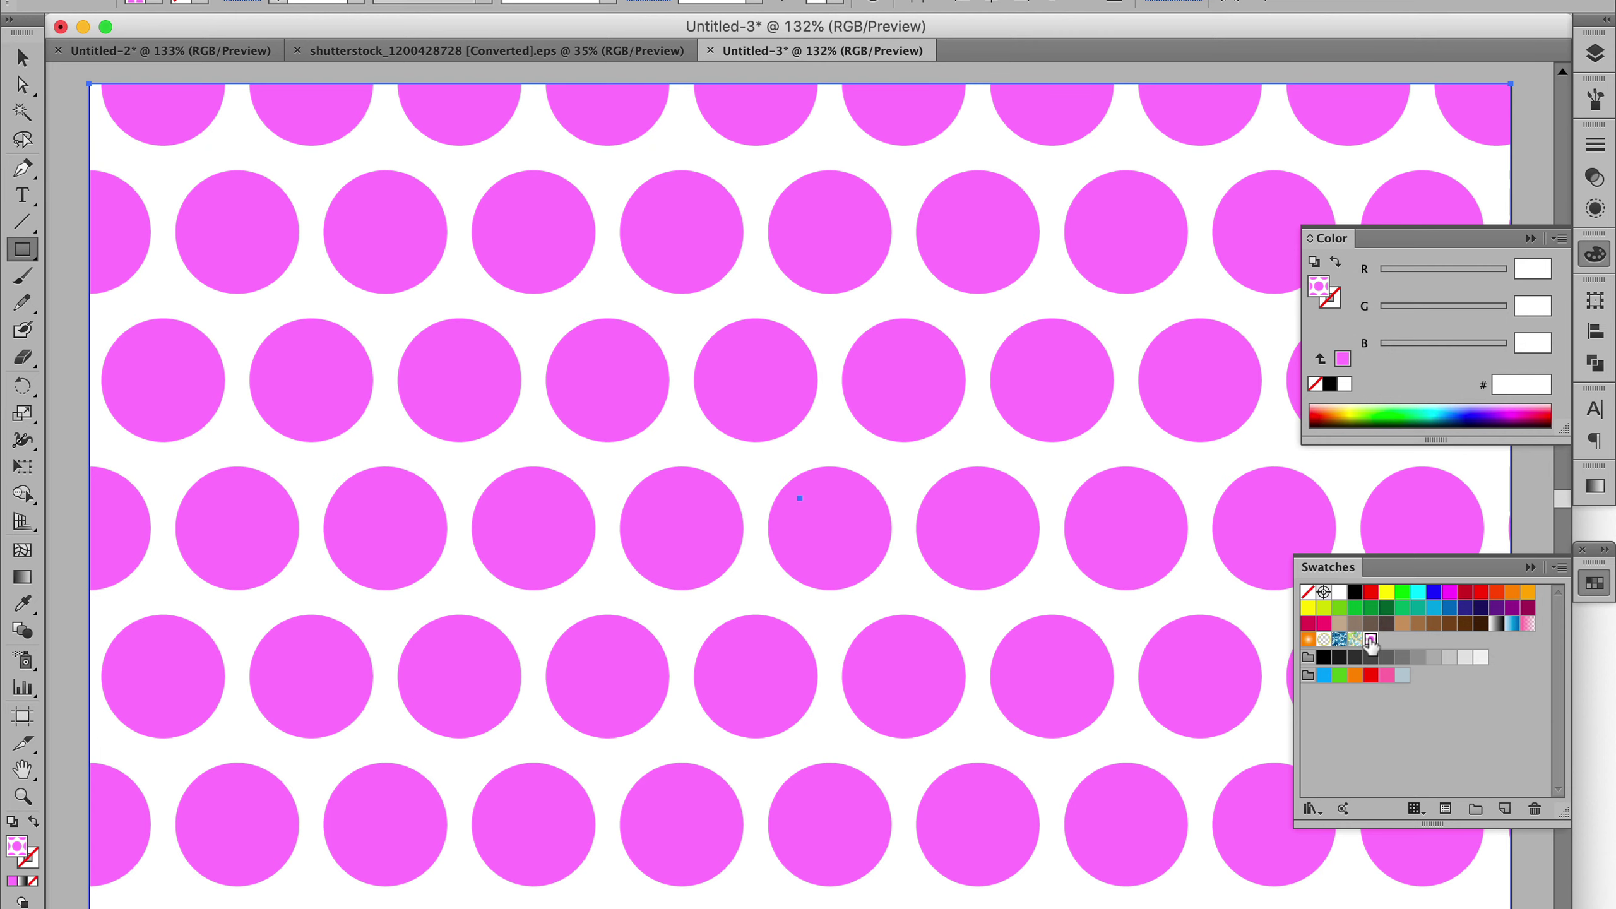
key("super+1")
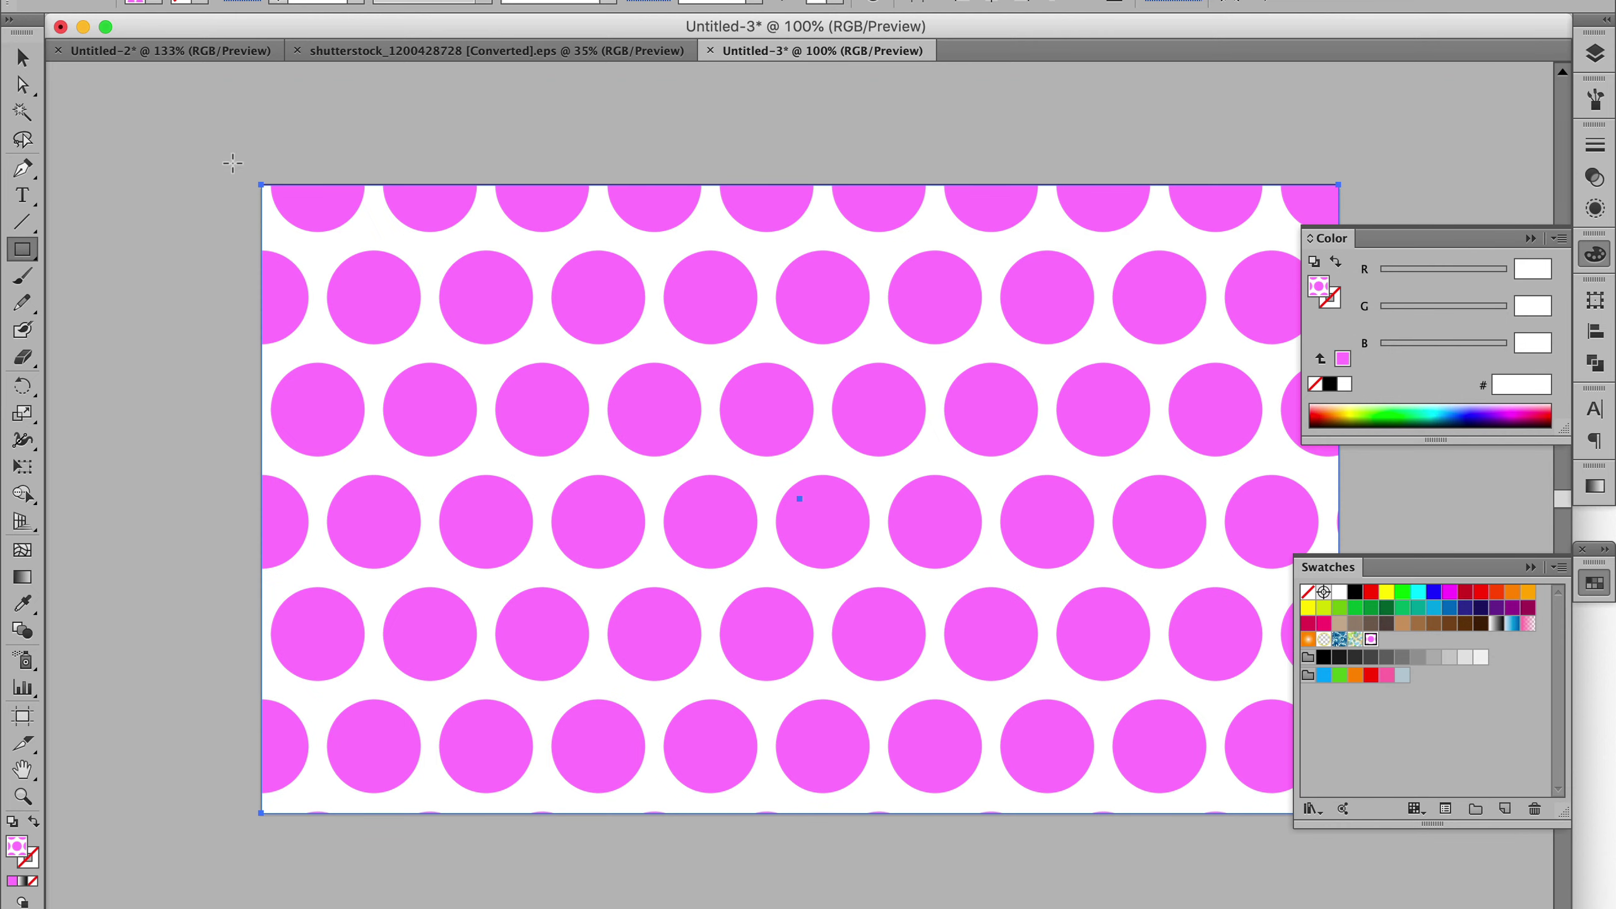
Add a pale pink FFE4FF background rectangle over the artboard, sent behind the dot pattern
left_click_drag(252, 174, 1359, 831)
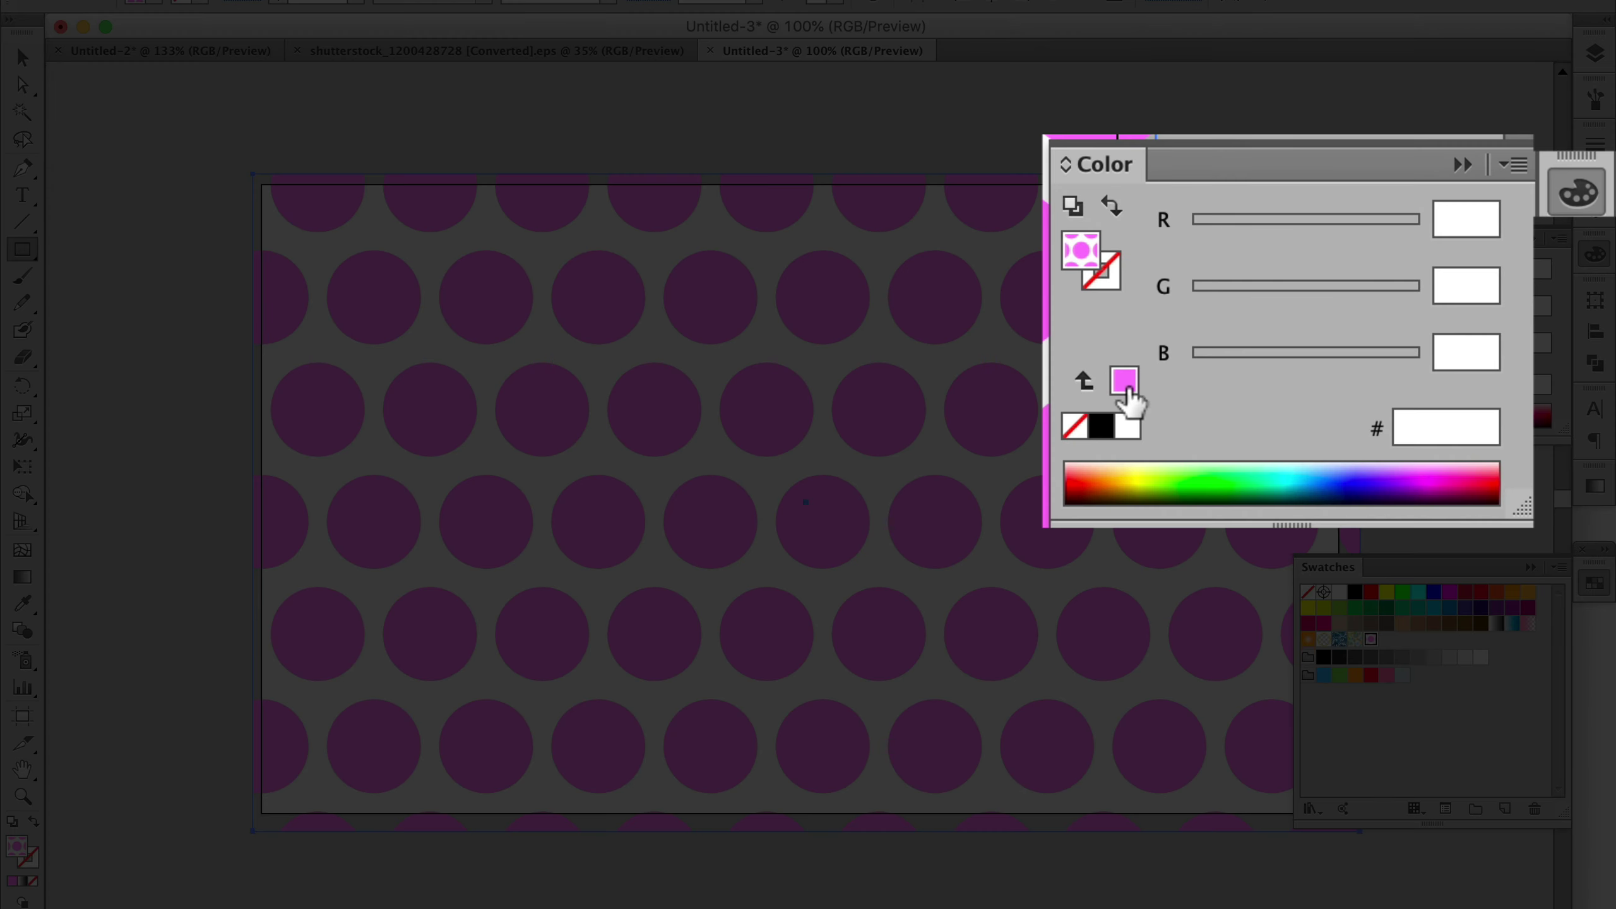
left_click(1126, 387)
left_click(1363, 298)
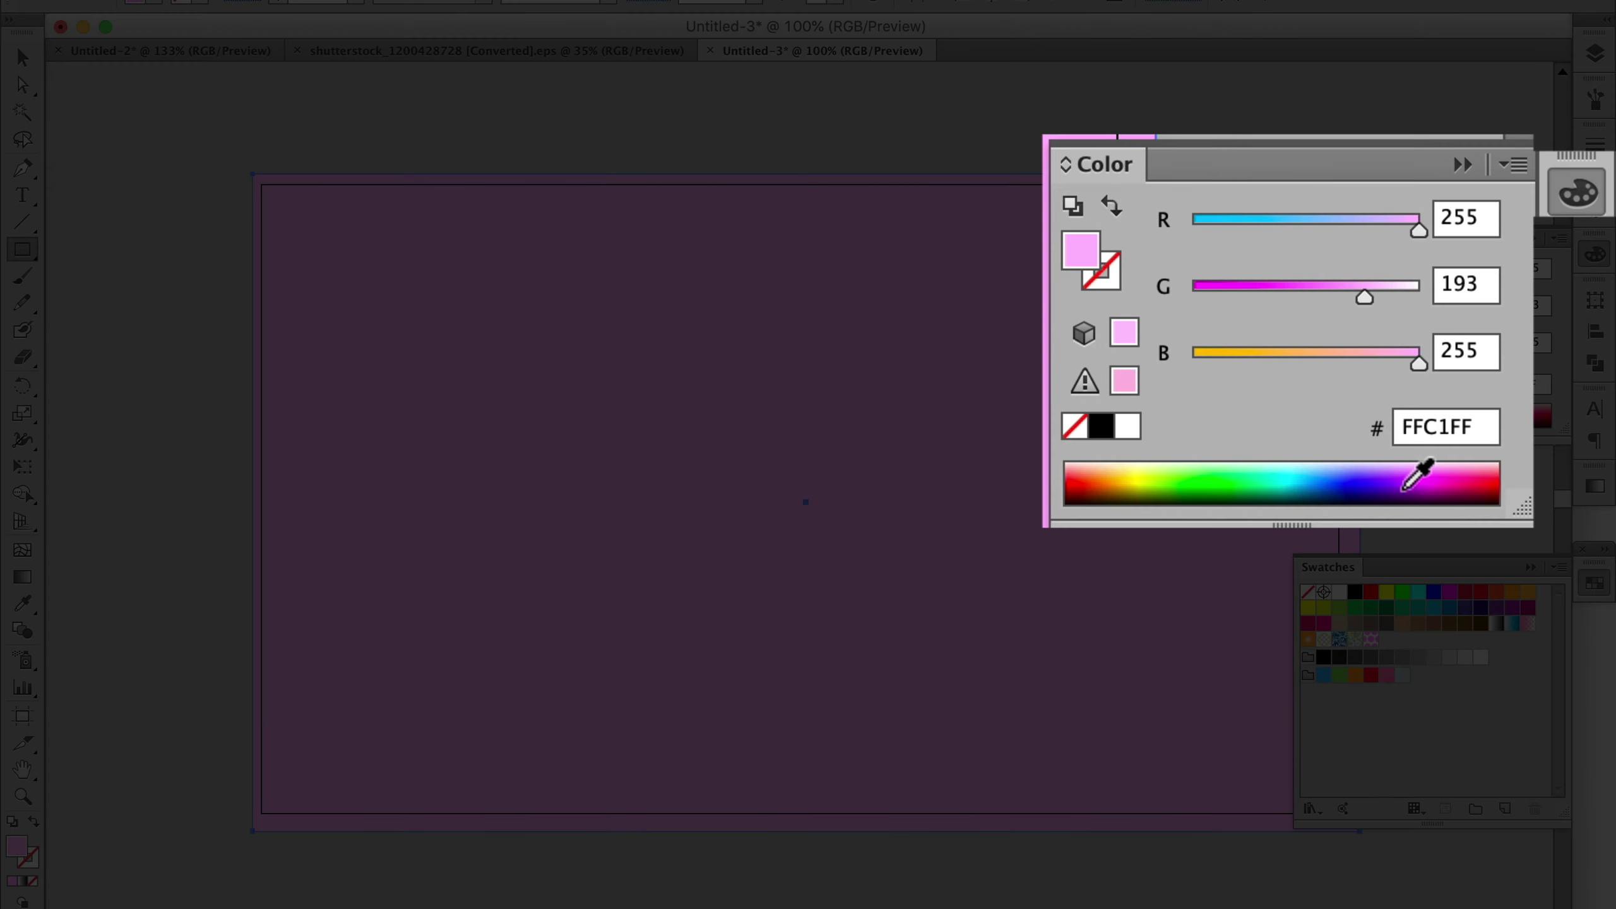
key("super+shift+bracketright")
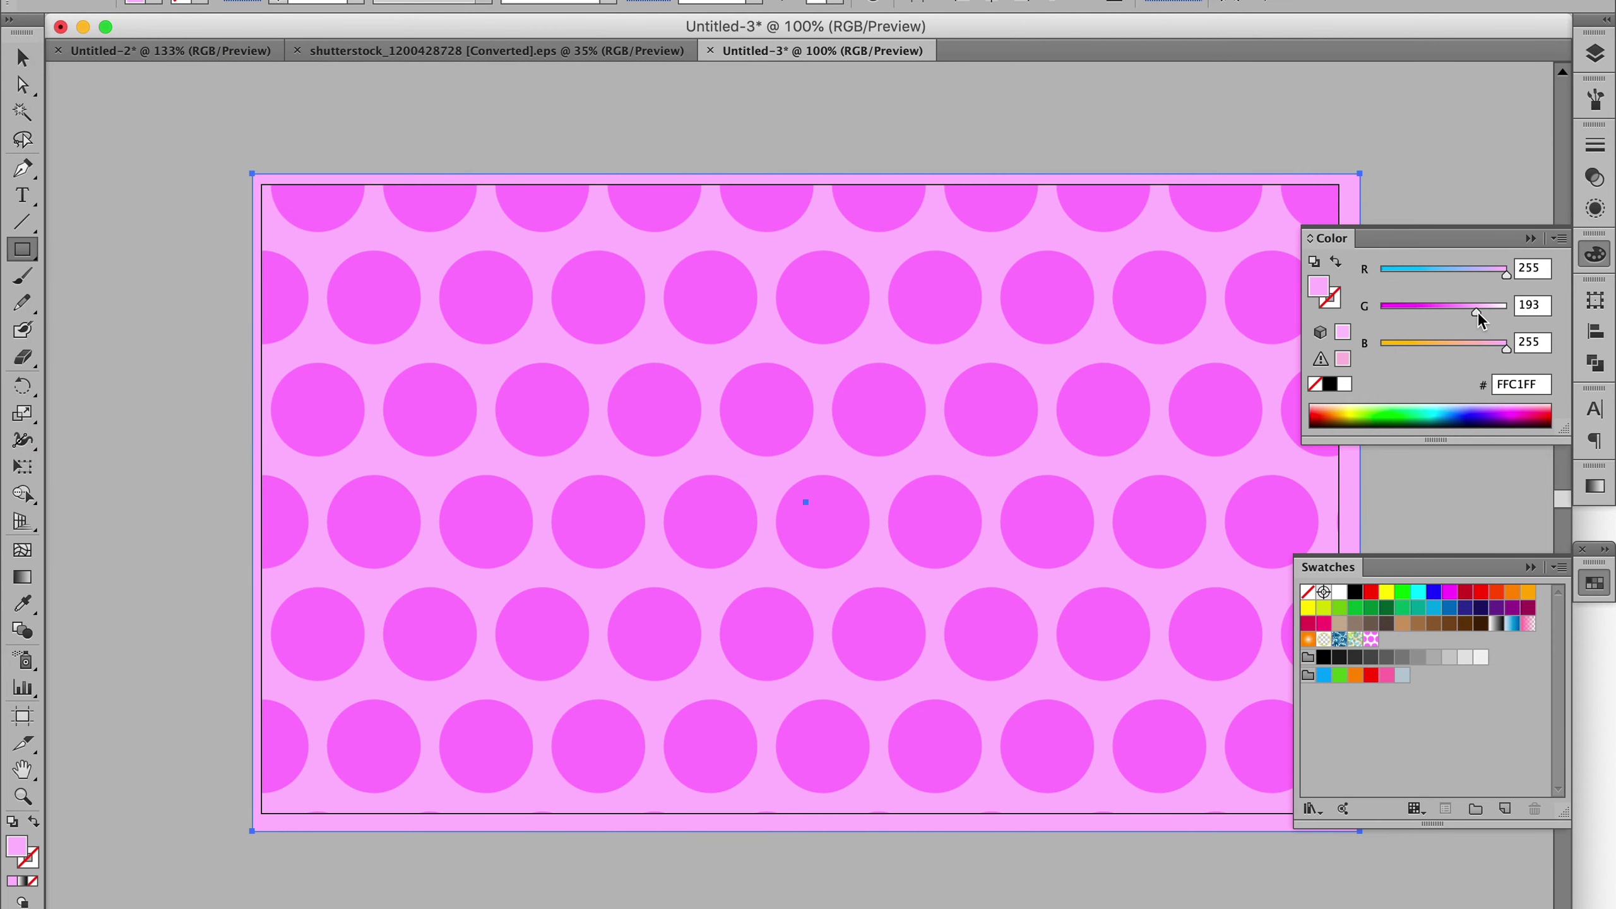
left_click_drag(1477, 310, 1495, 314)
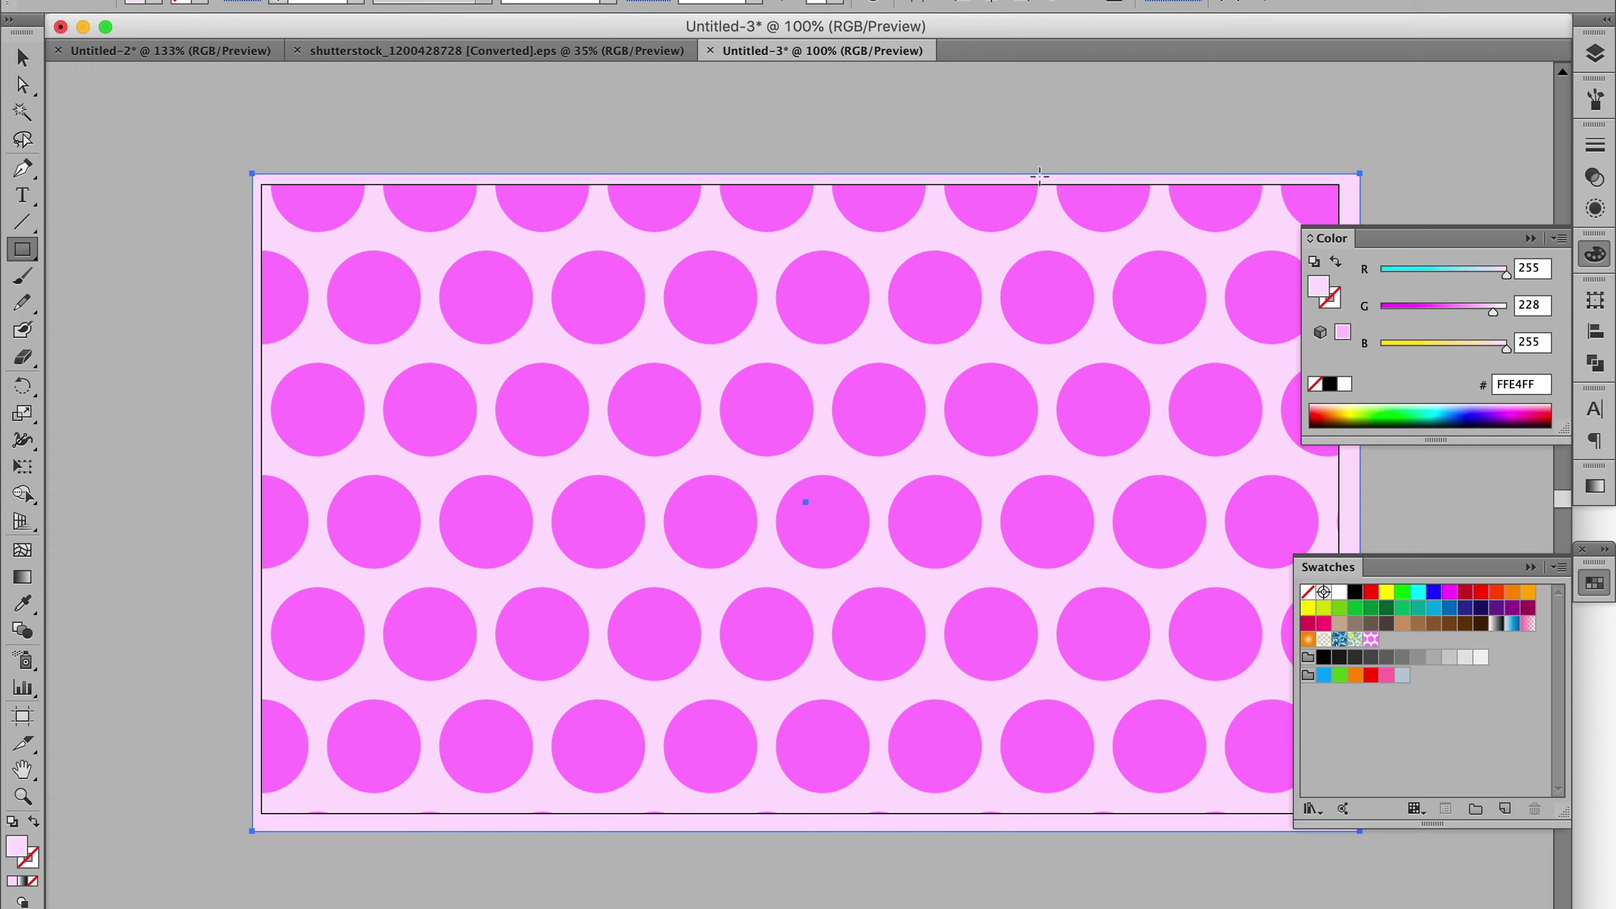
left_click(21, 57)
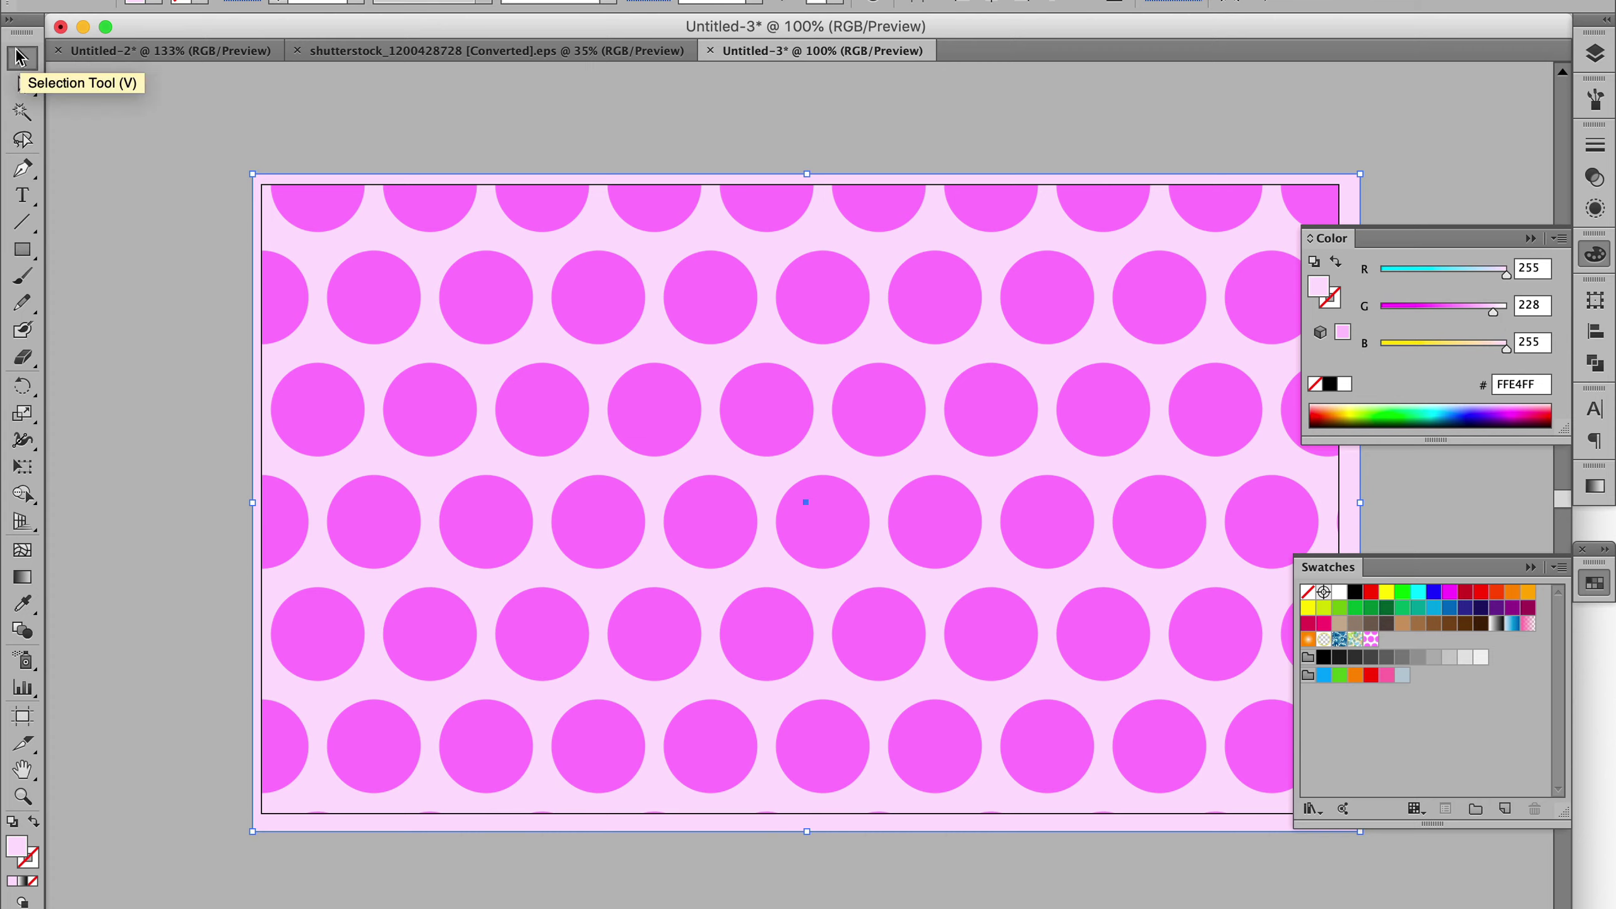
Clear the artboard, then choose pink-flowerpatt3.jpg to place, with Link left unchecked
left_click_drag(188, 170, 514, 402)
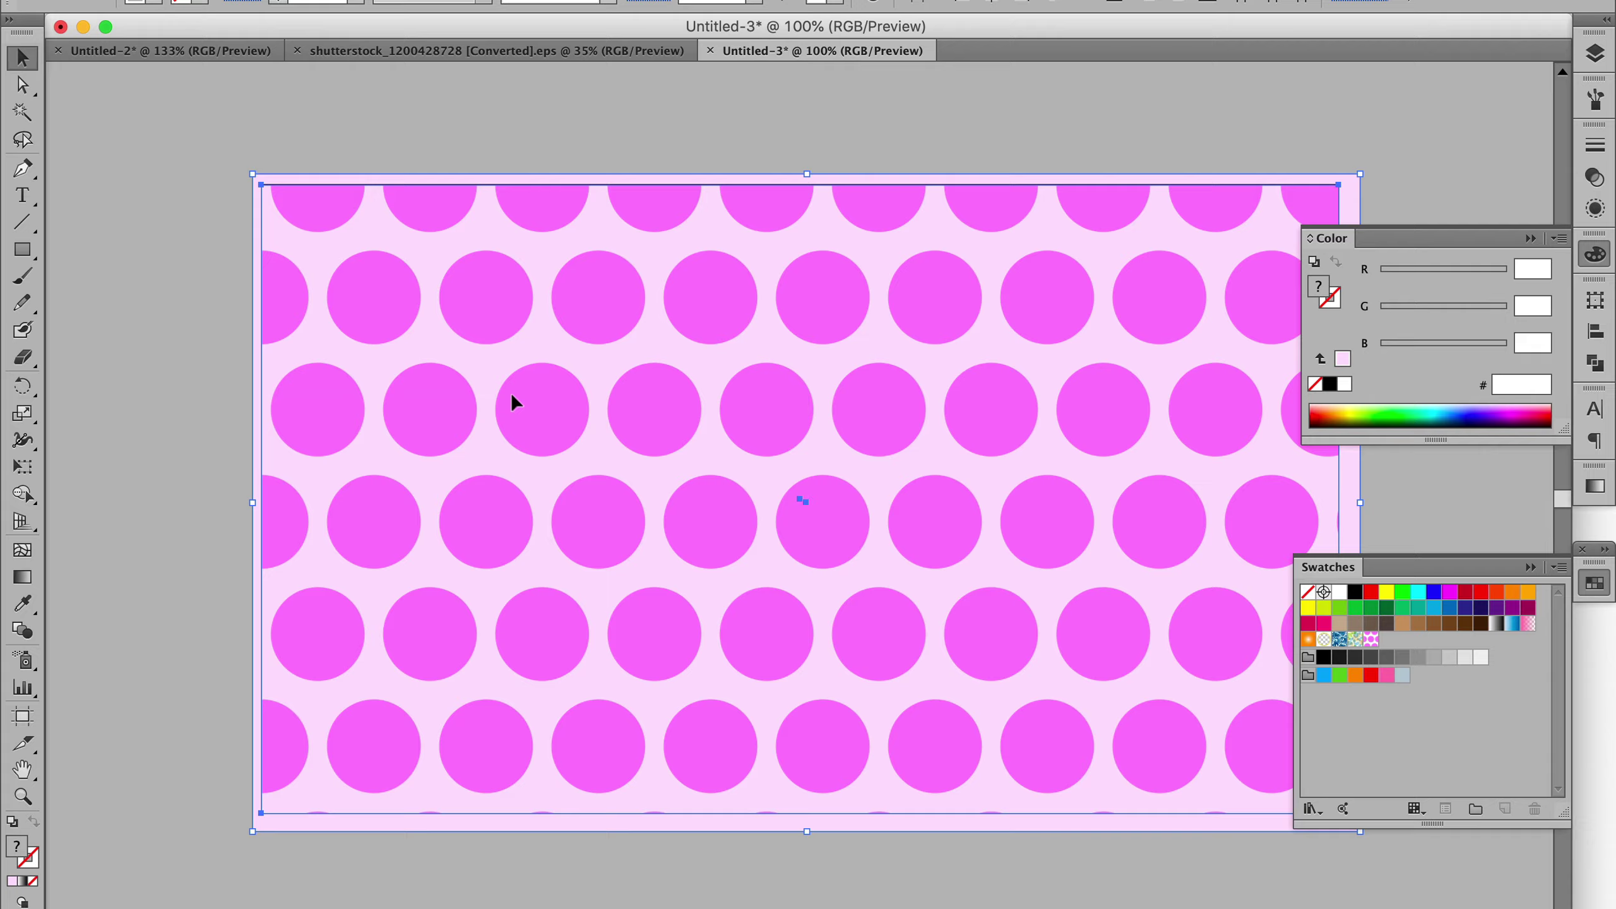
key("Delete")
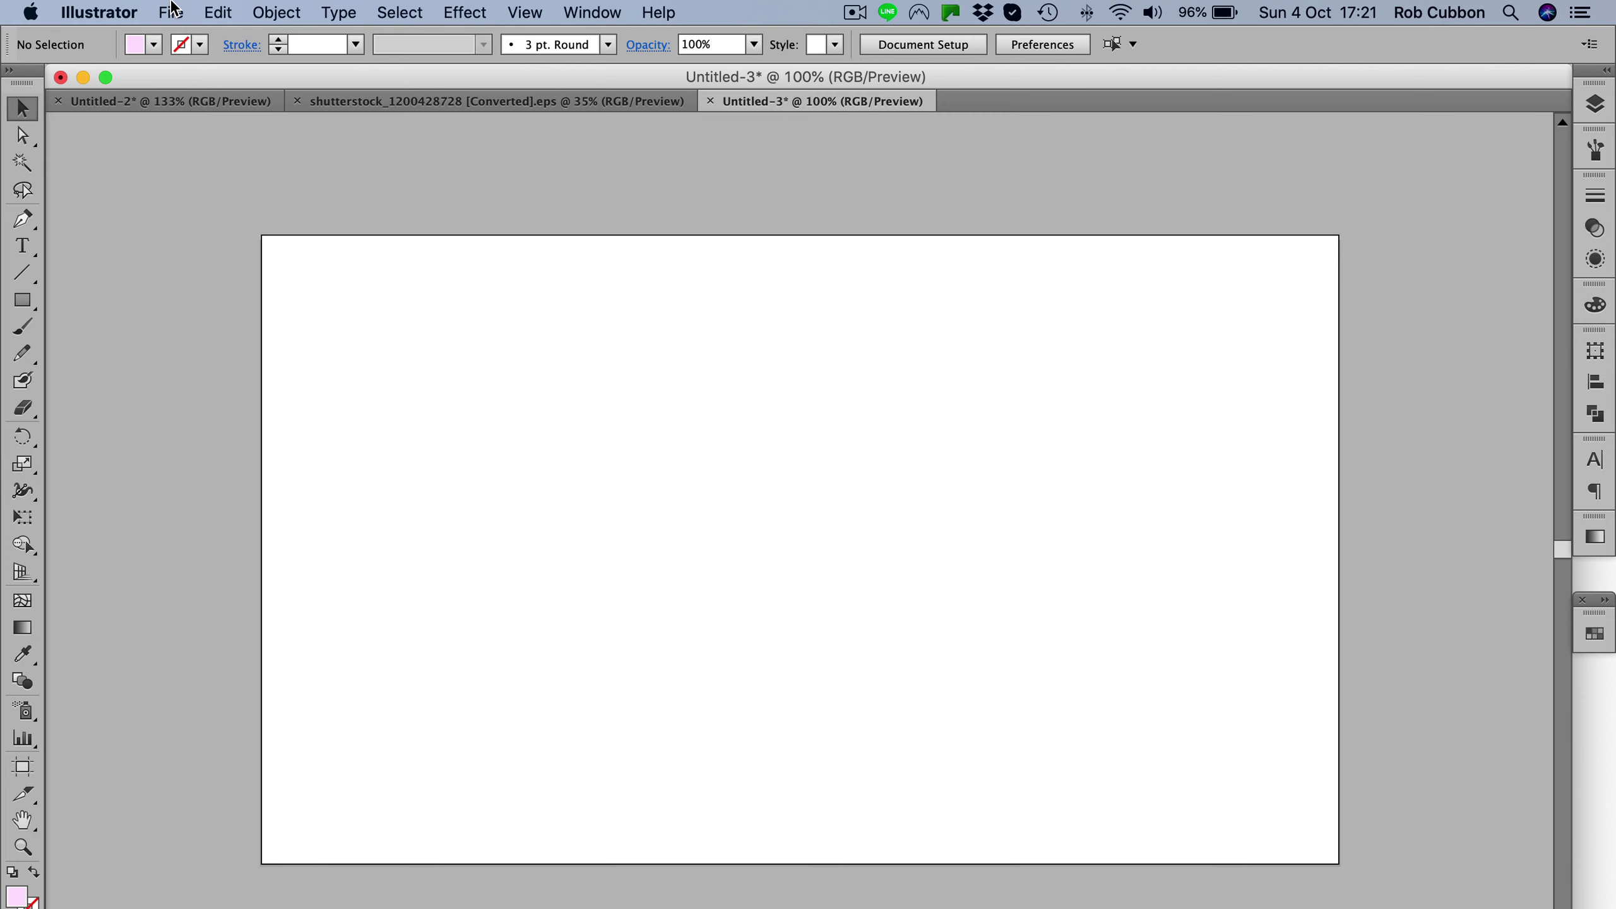
left_click(172, 12)
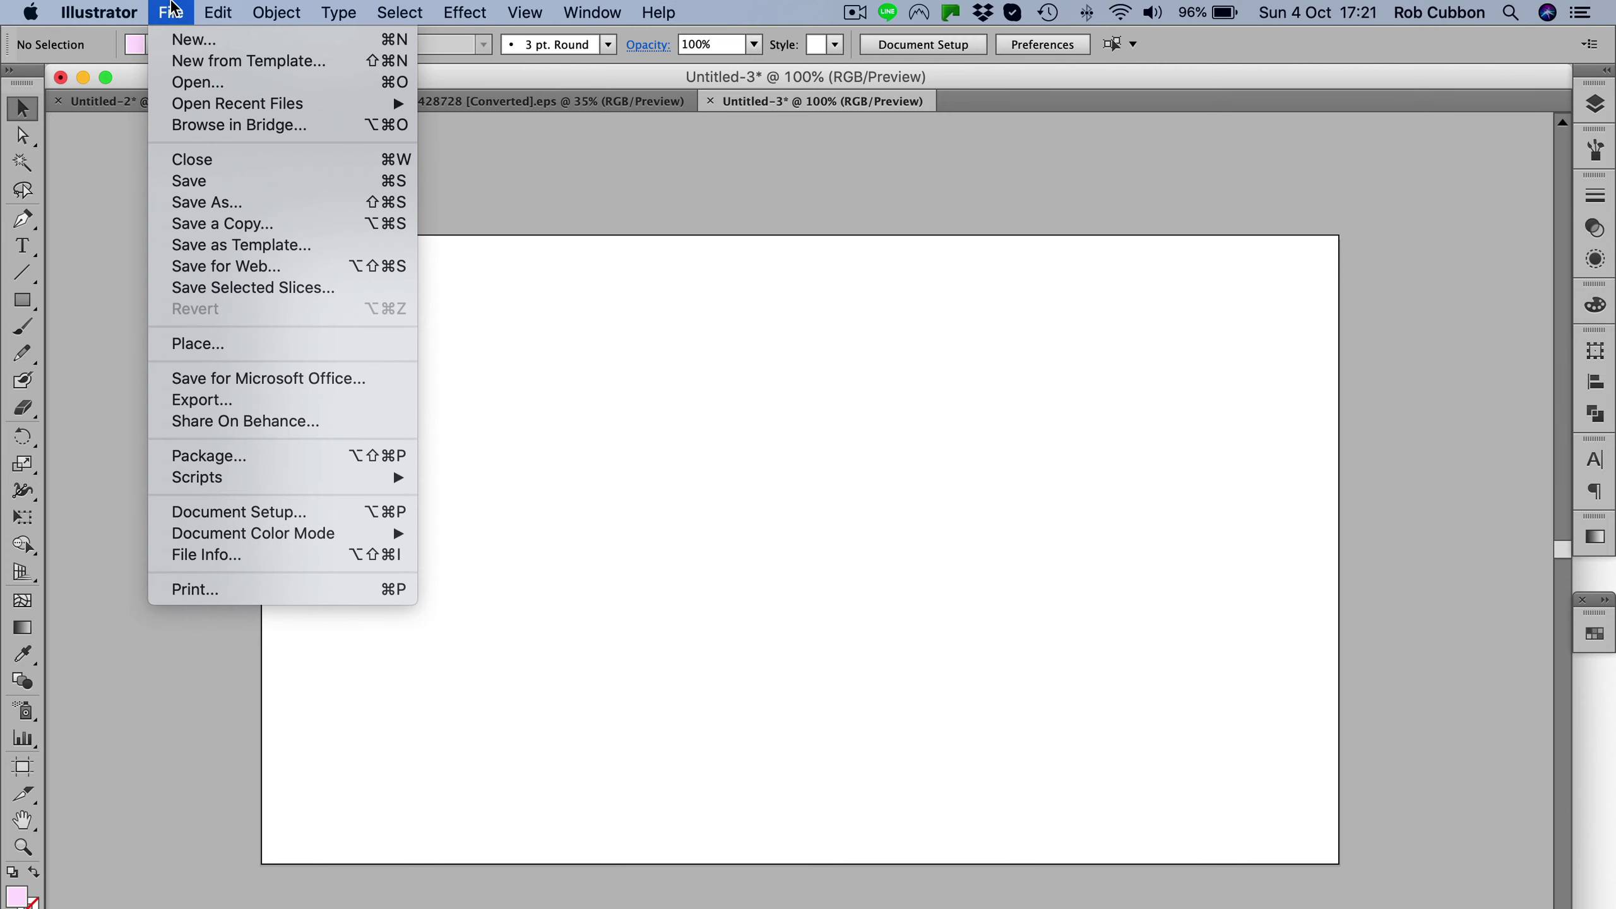
left_click(250, 344)
key("space")
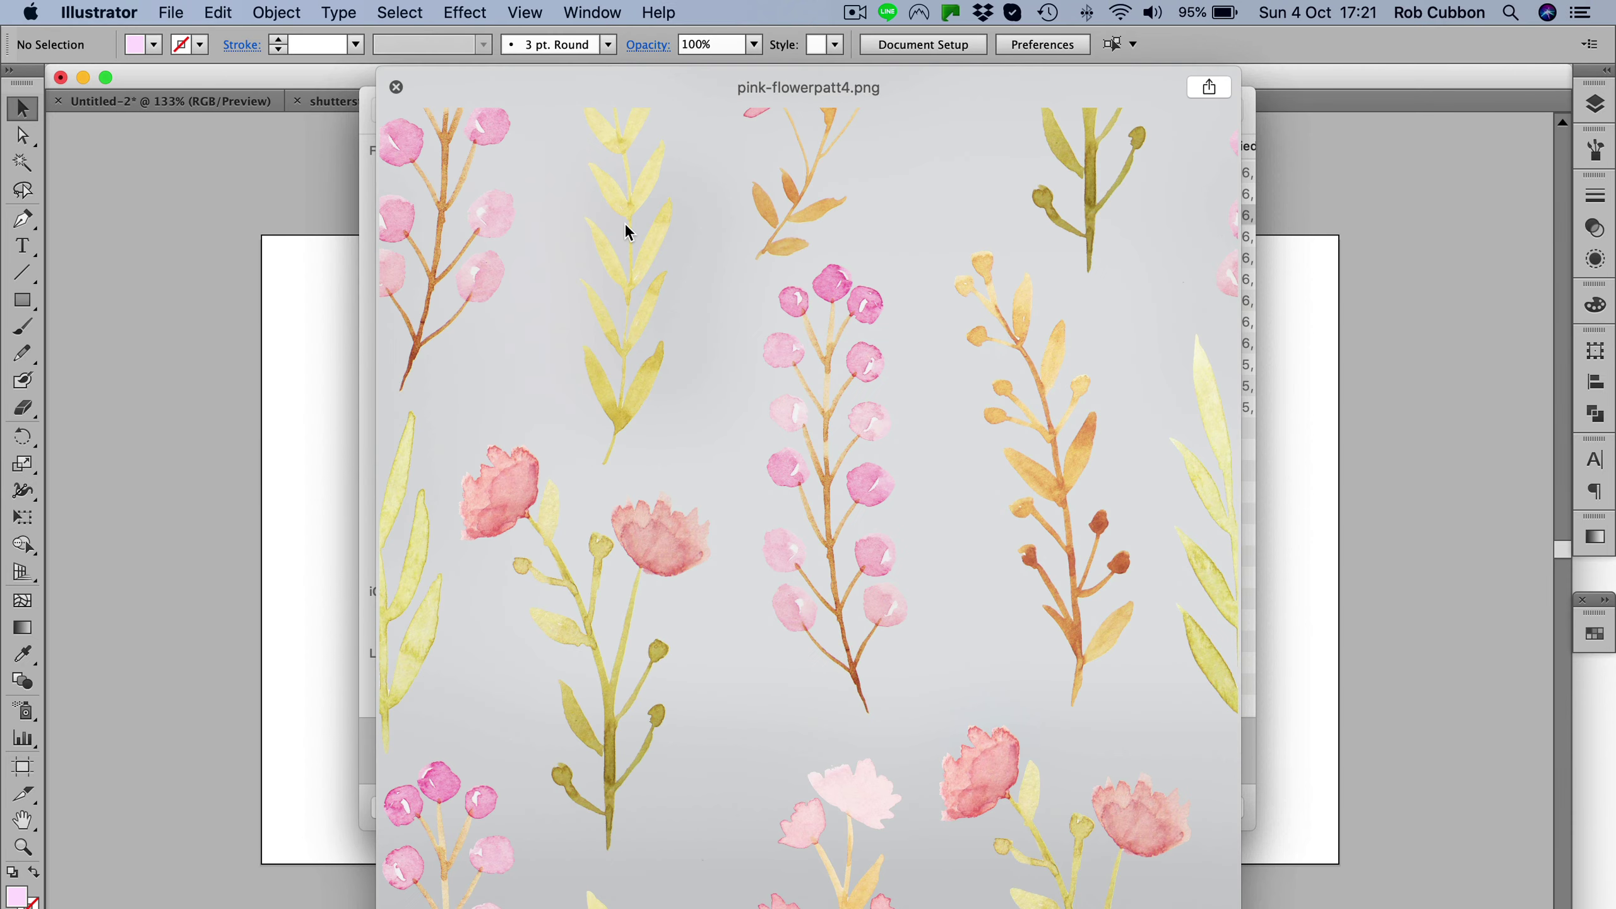
key("Up")
key("Up")
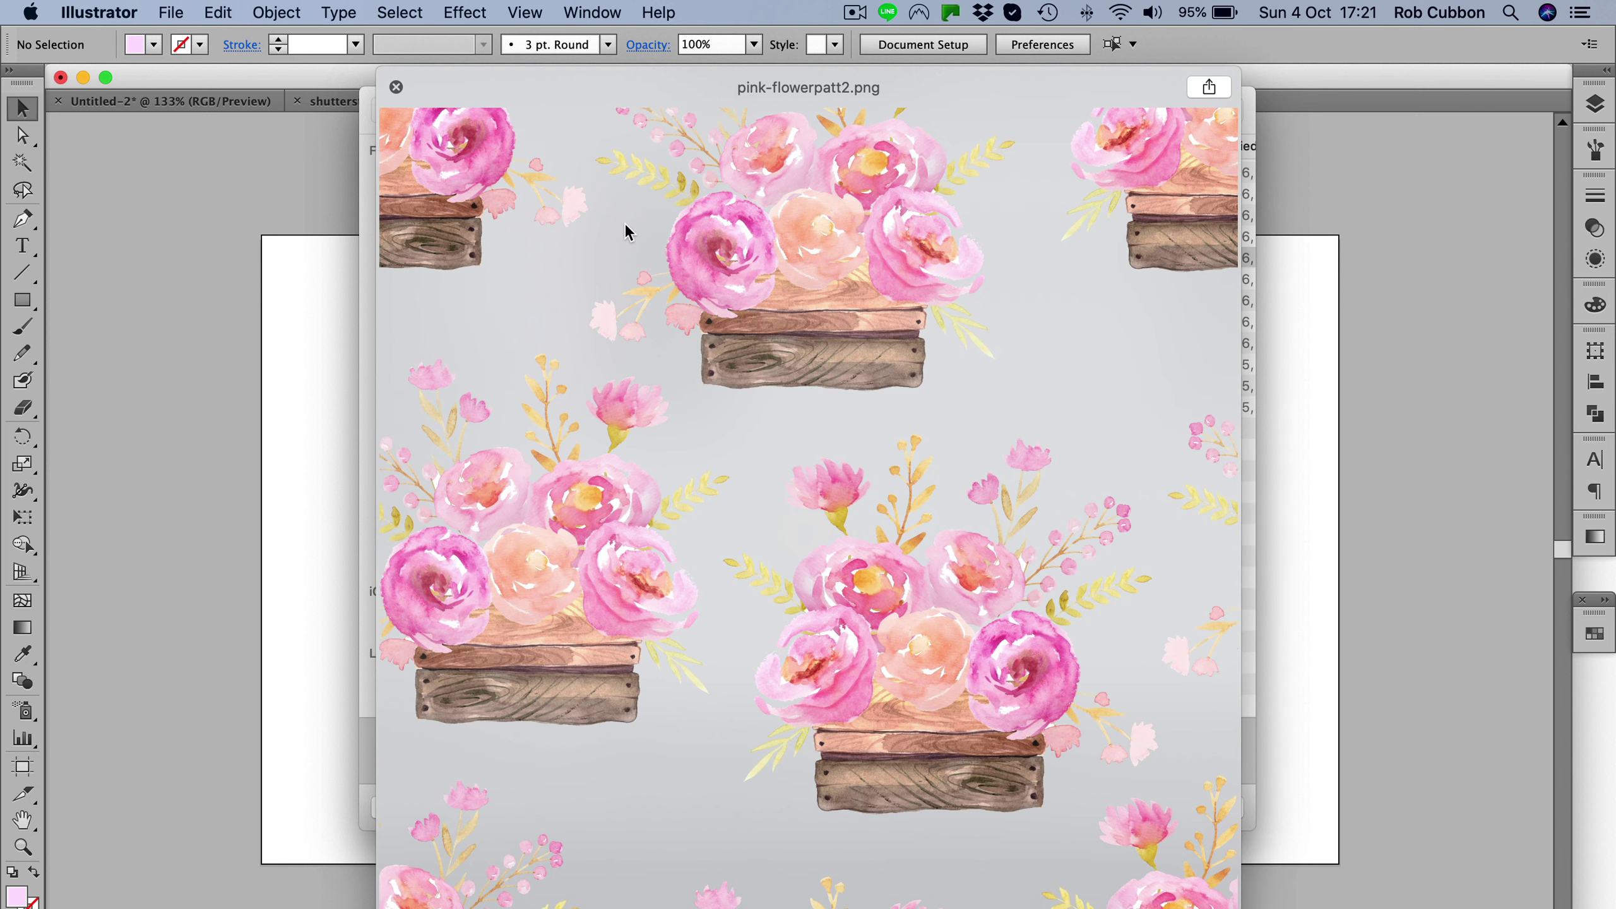
key("Down")
key("Down")
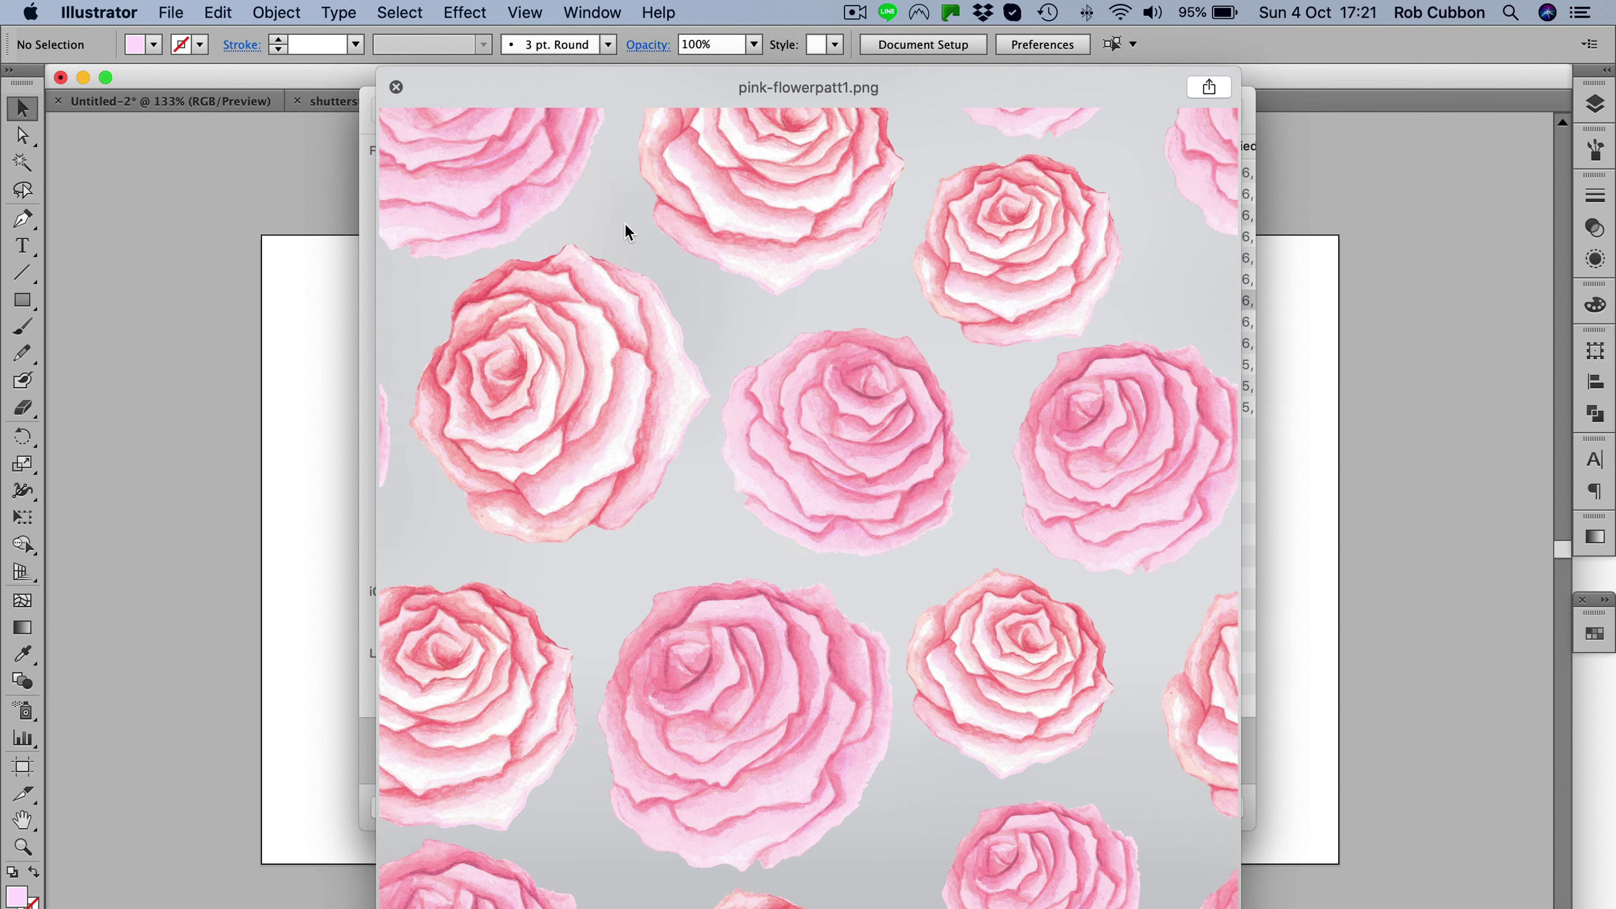
key("Up")
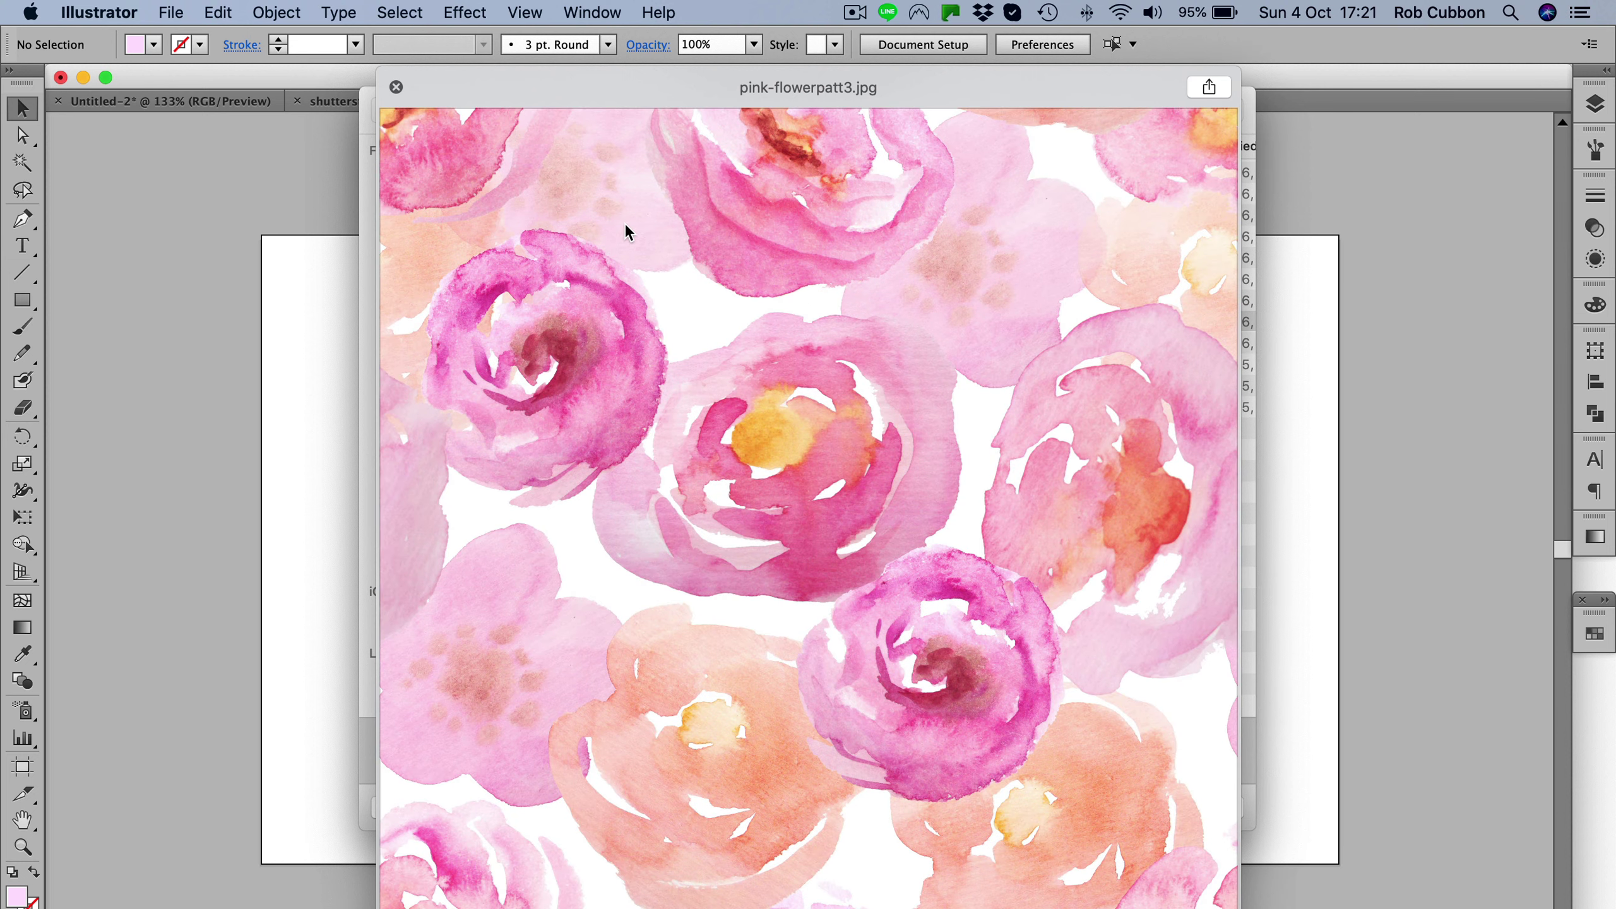
key("space")
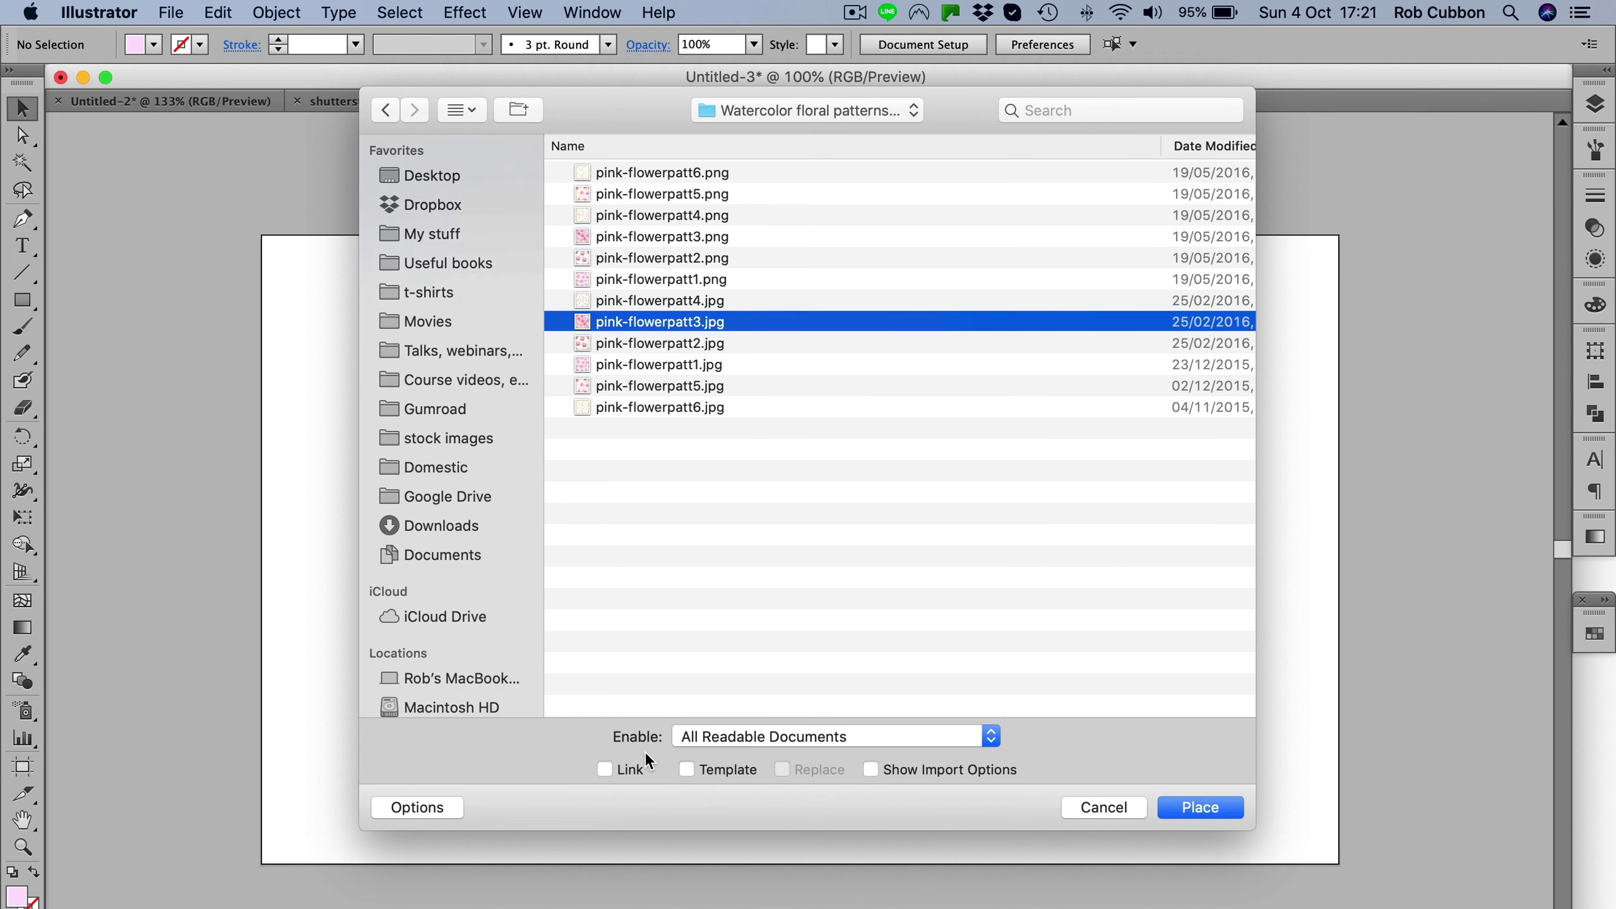
left_click(604, 768)
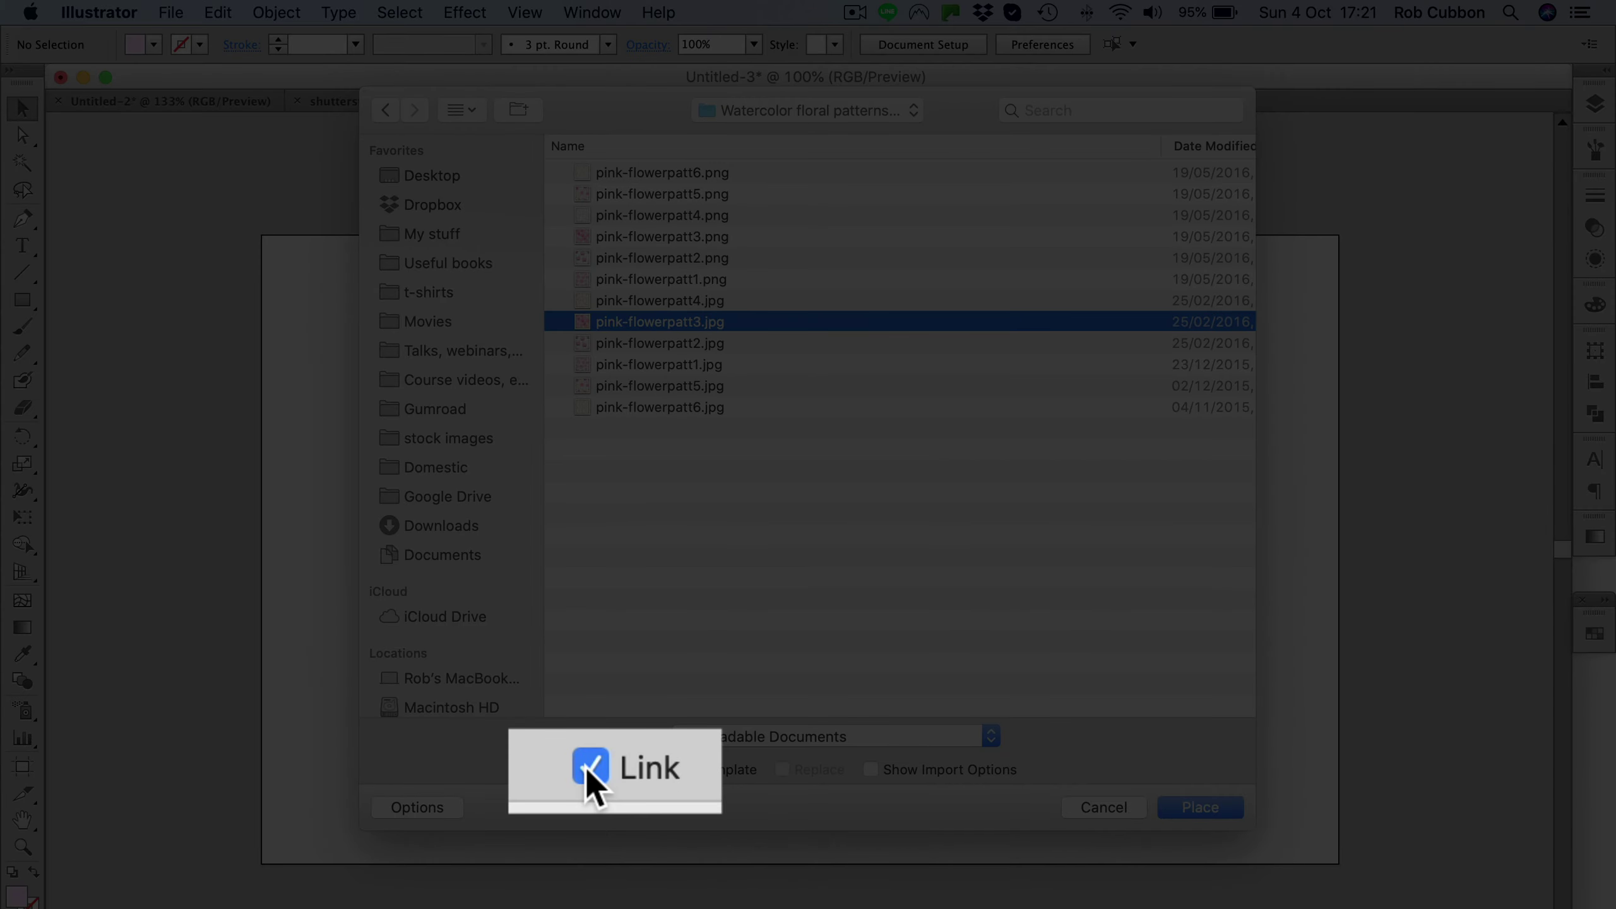
left_click(604, 768)
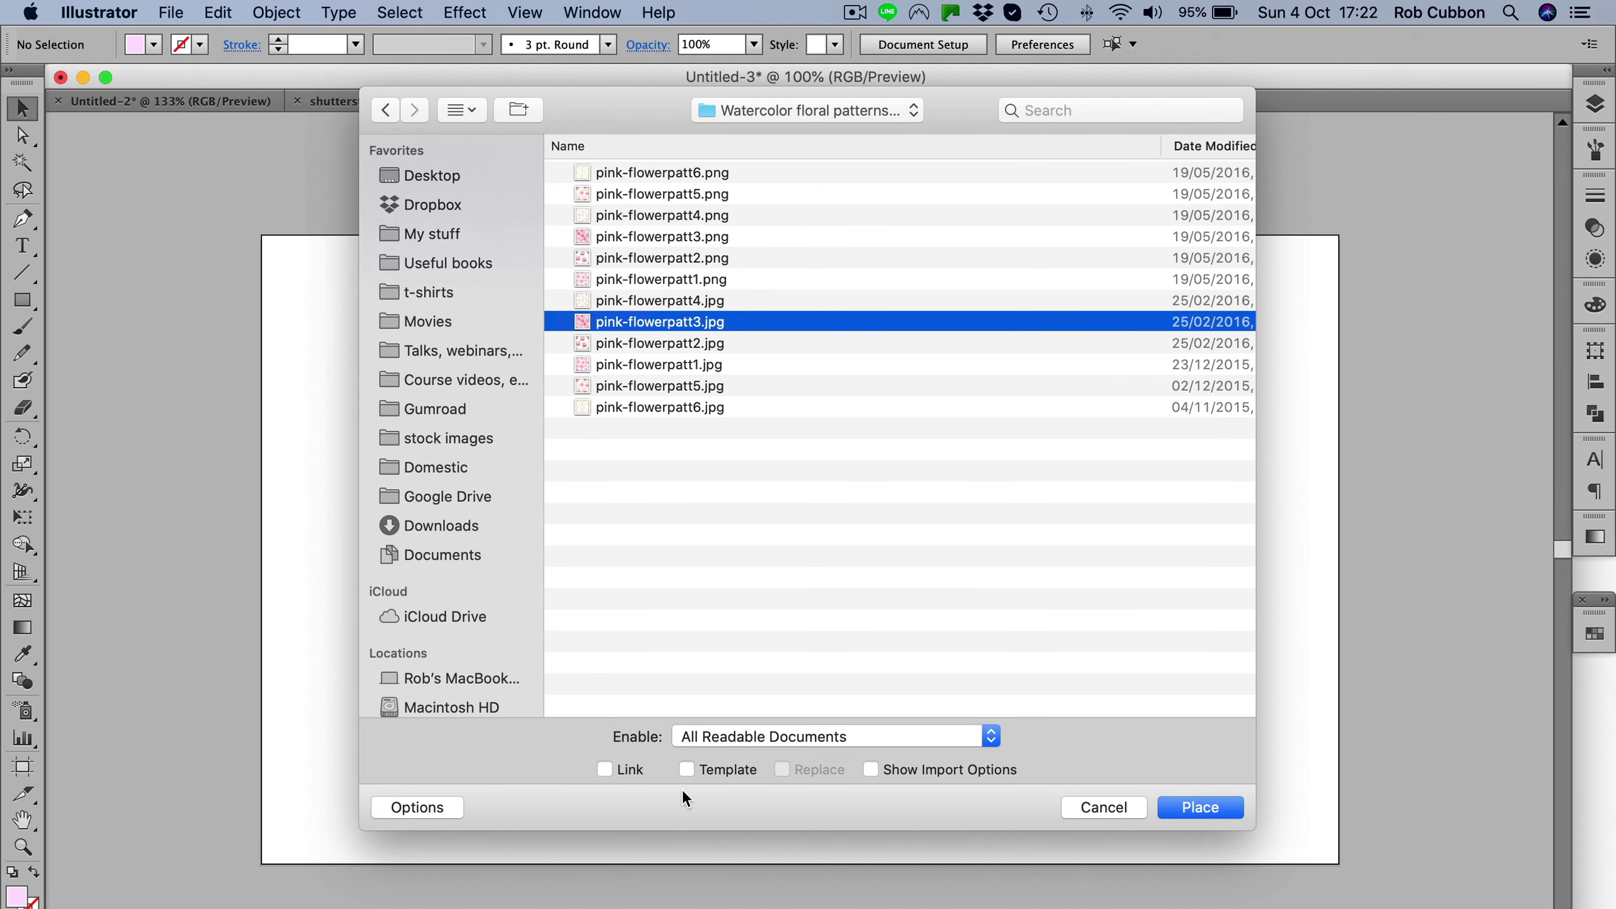
Place pink-flowerpatt3.jpg as a small square tile near the artboard centre and select it
left_click(1187, 808)
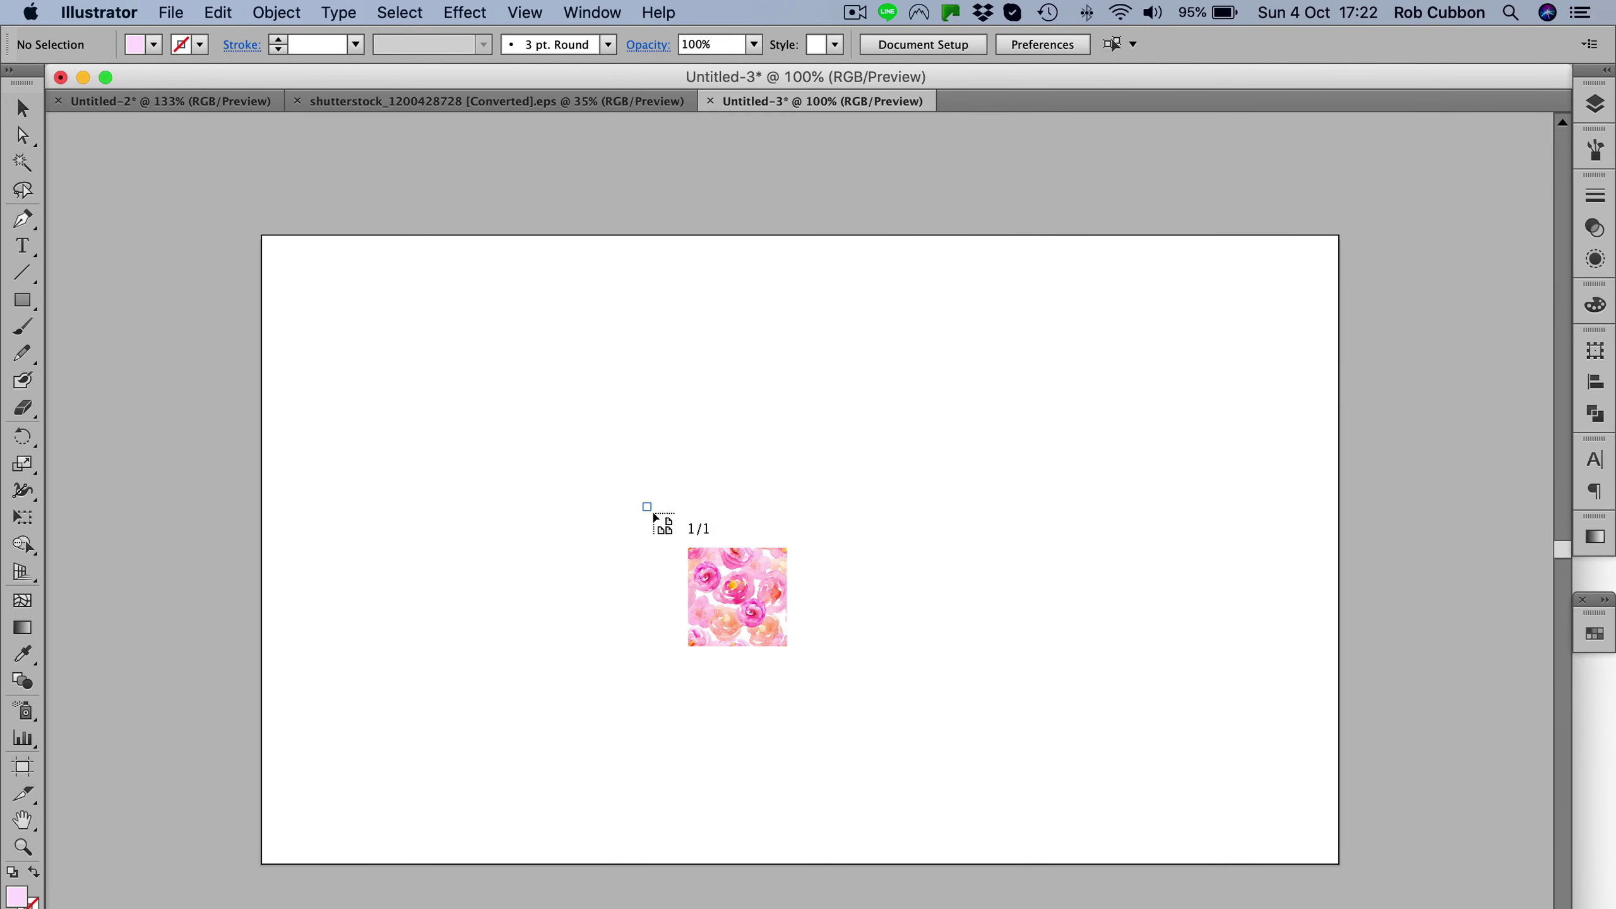
left_click_drag(643, 503, 778, 638)
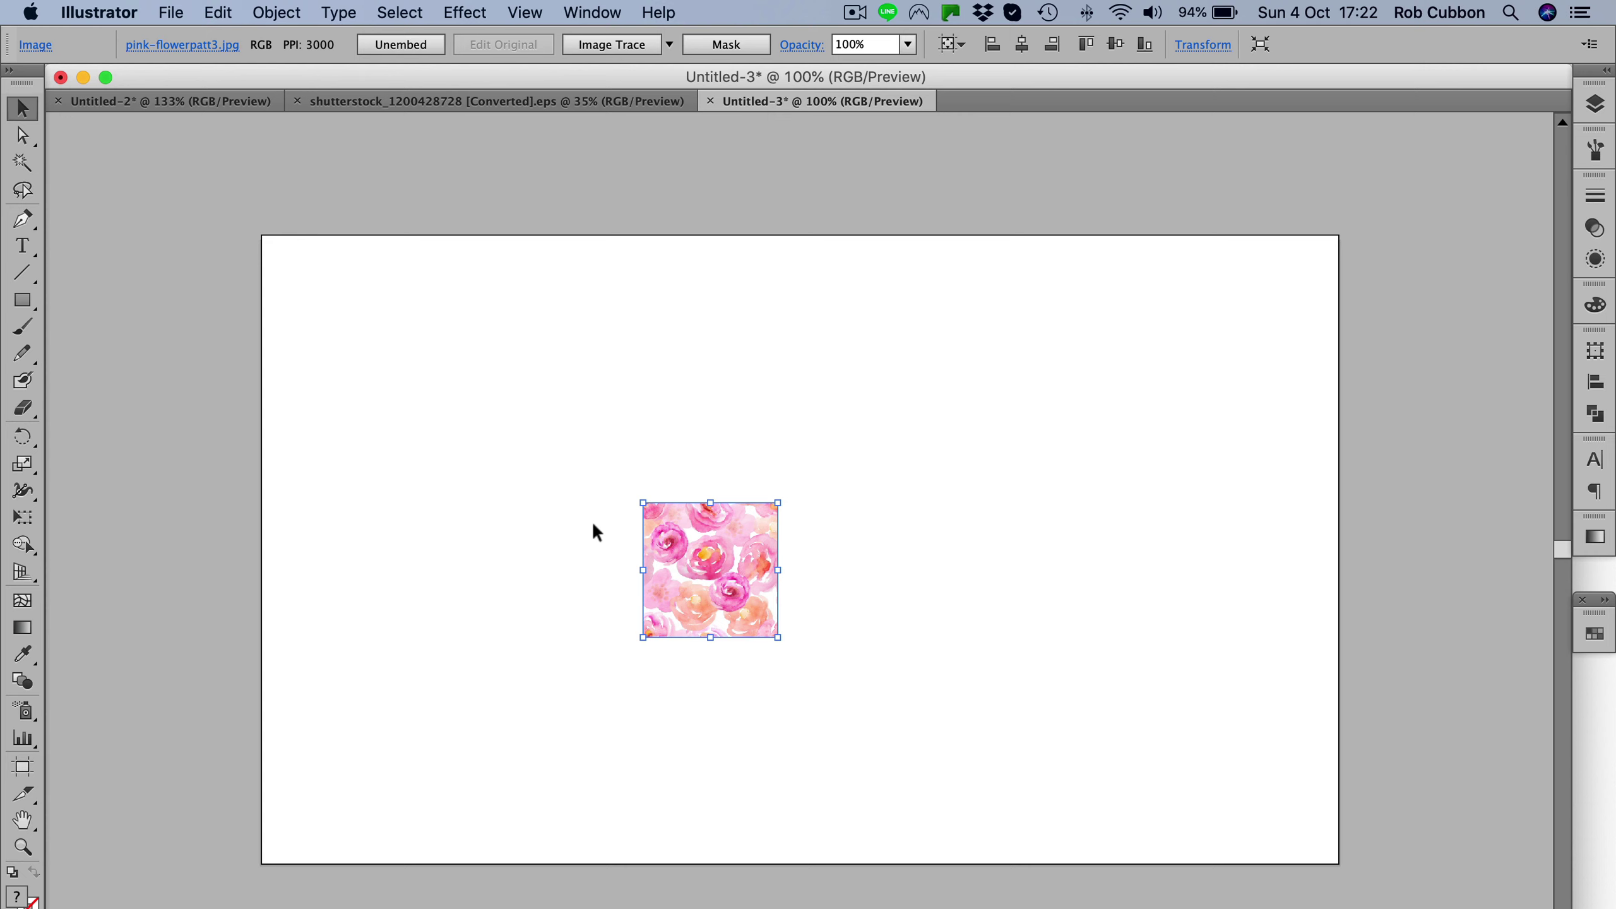
key("v")
left_click(546, 500)
left_click(700, 545)
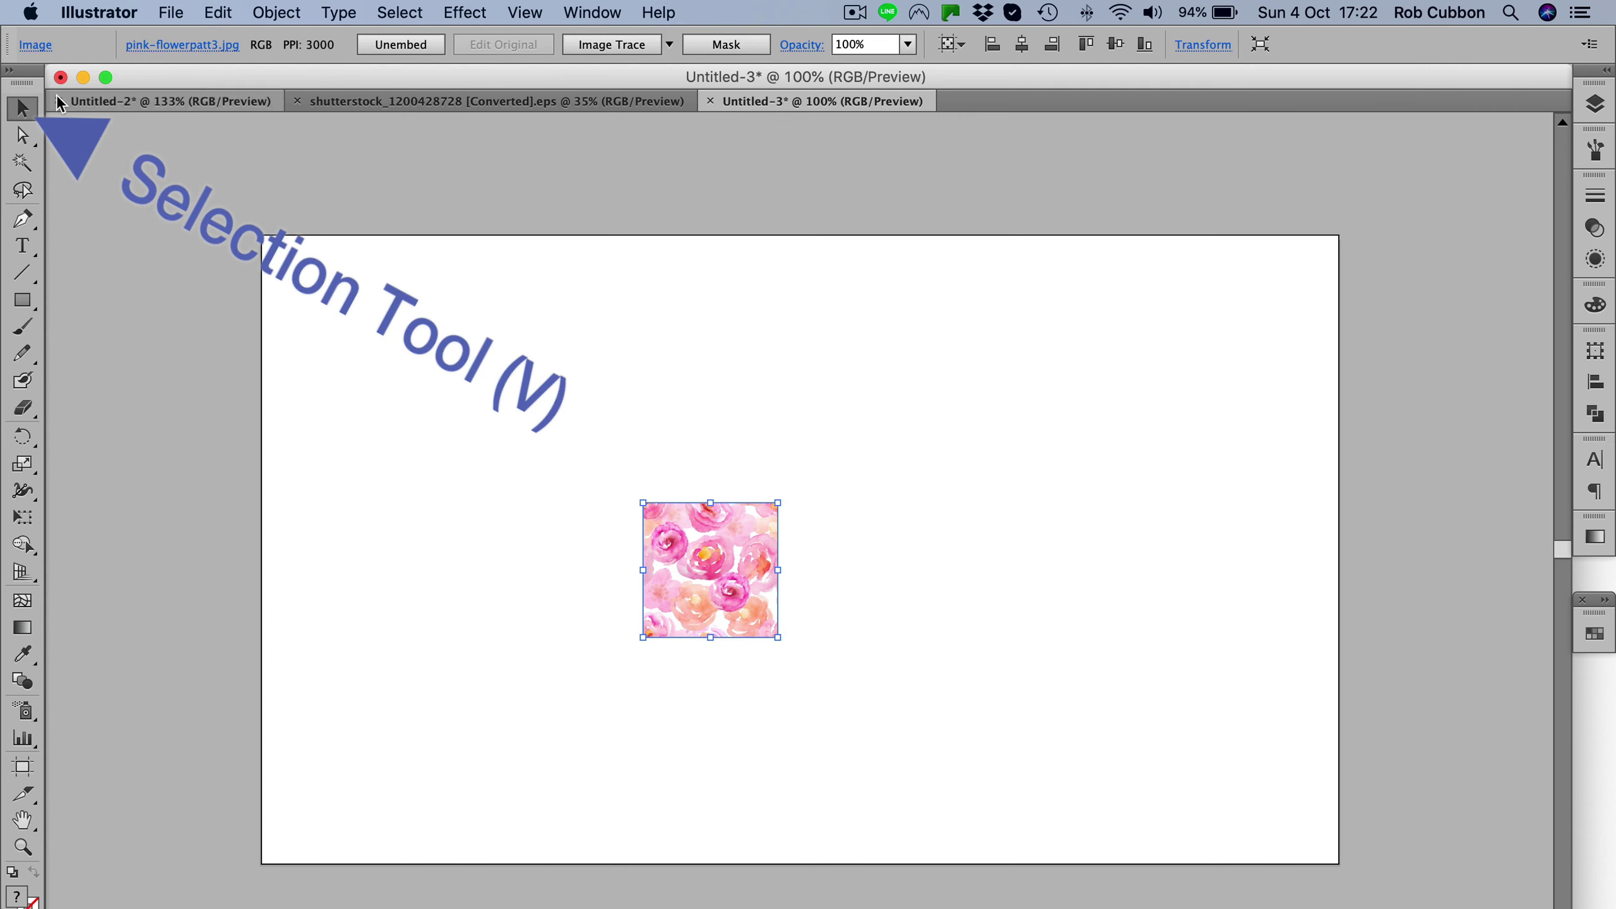
Make the rose image into a Grid-tiled pattern swatch, New Pattern 2
left_click(263, 14)
left_click(263, 14)
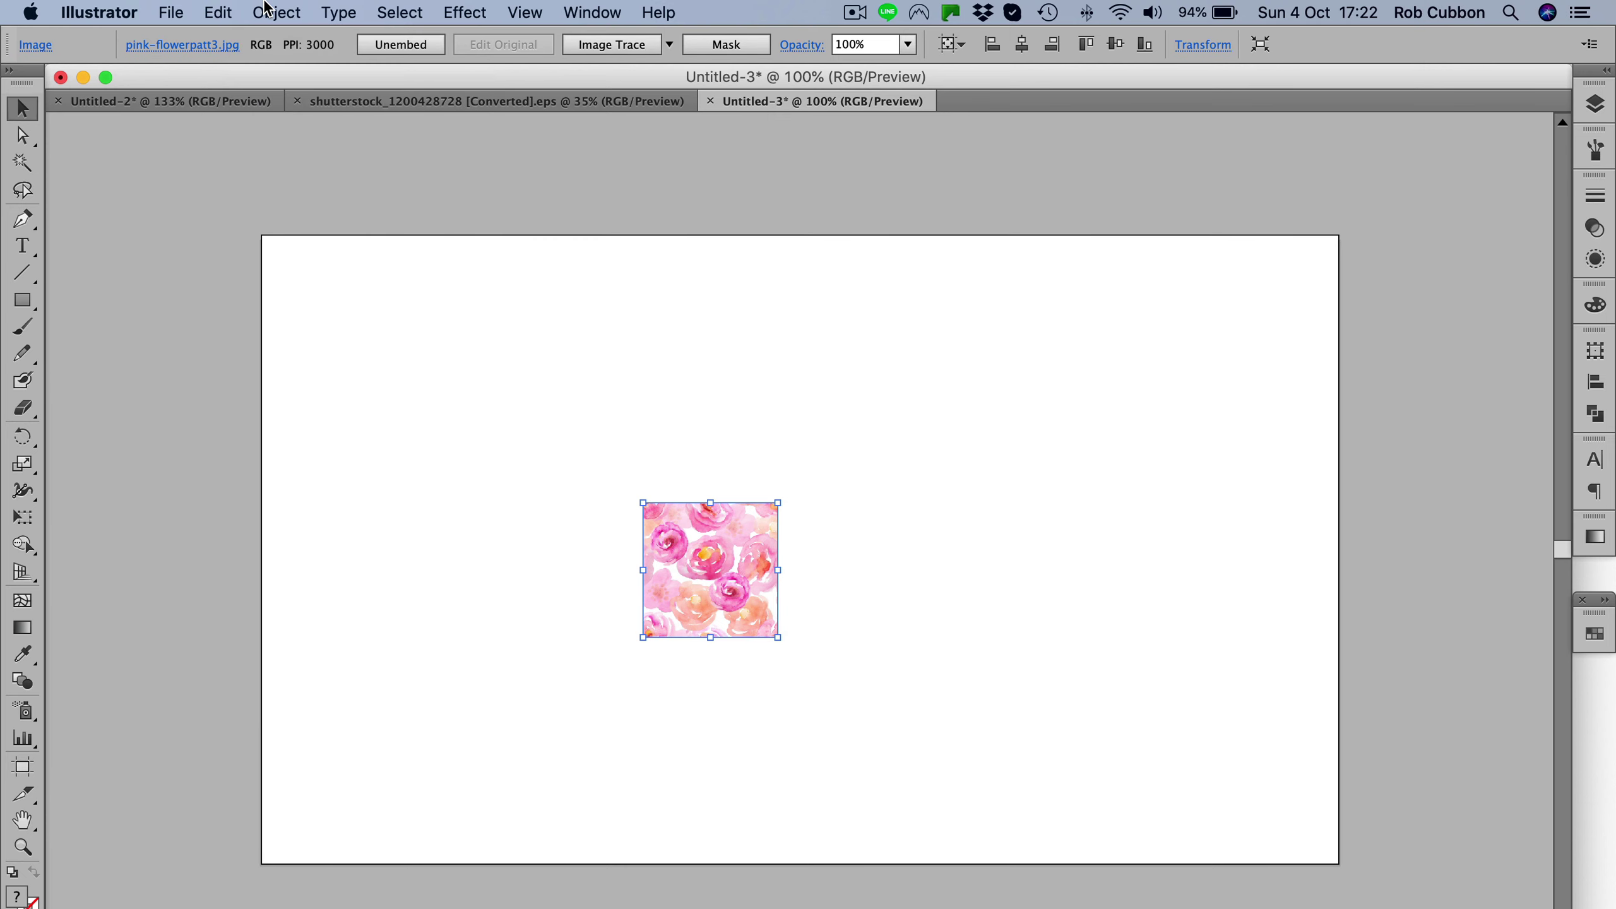
left_click(266, 7)
mouse_move(429, 457)
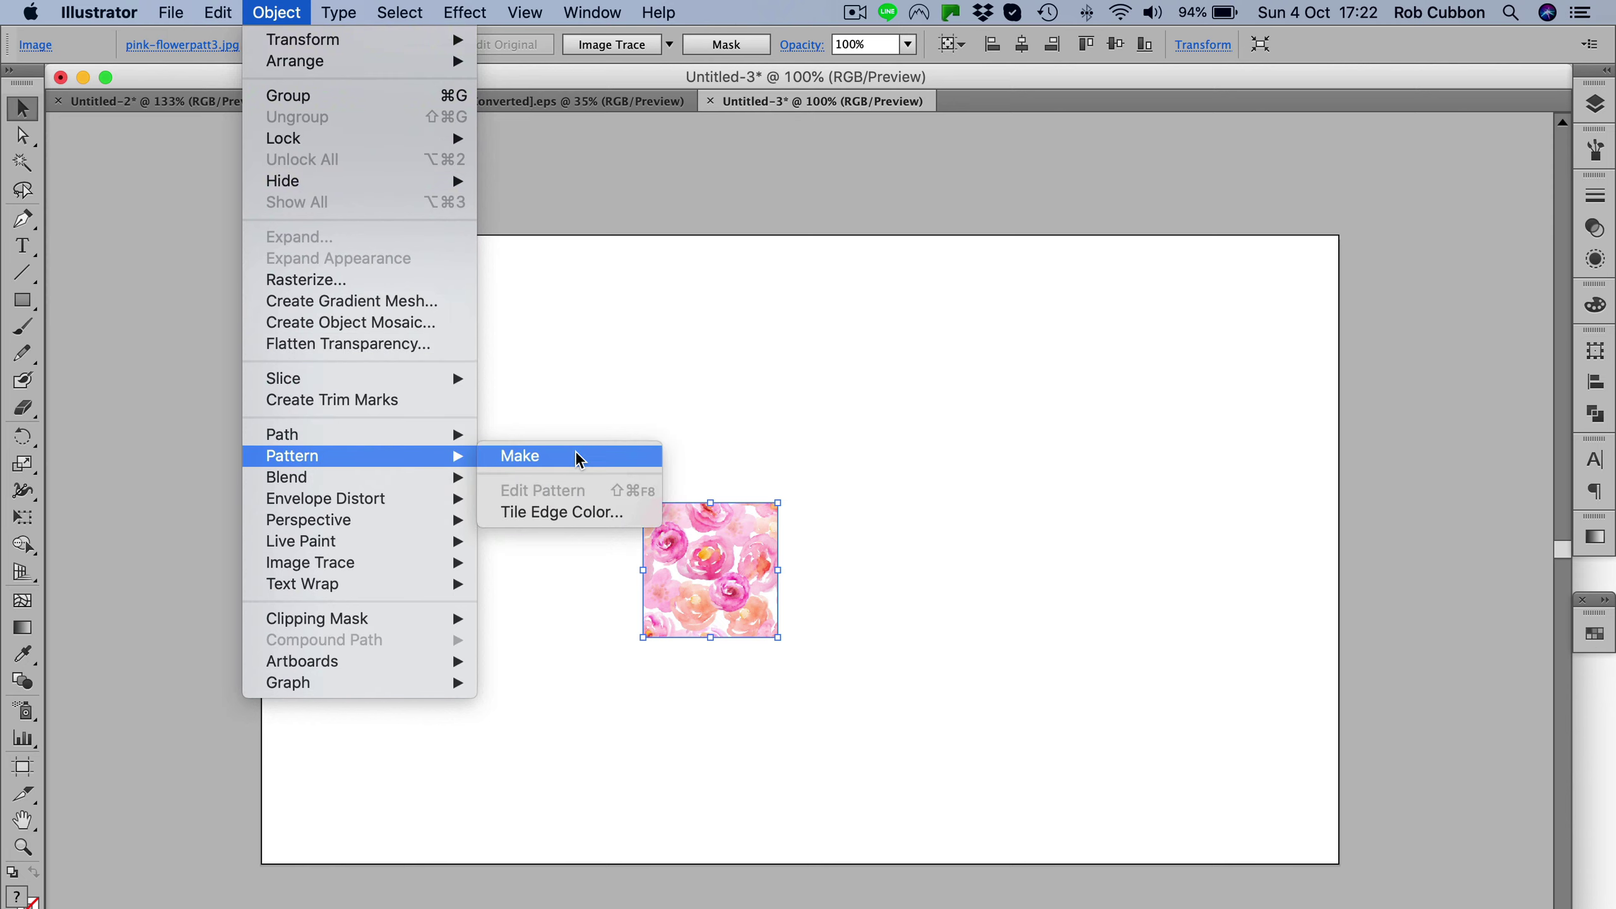
left_click(578, 465)
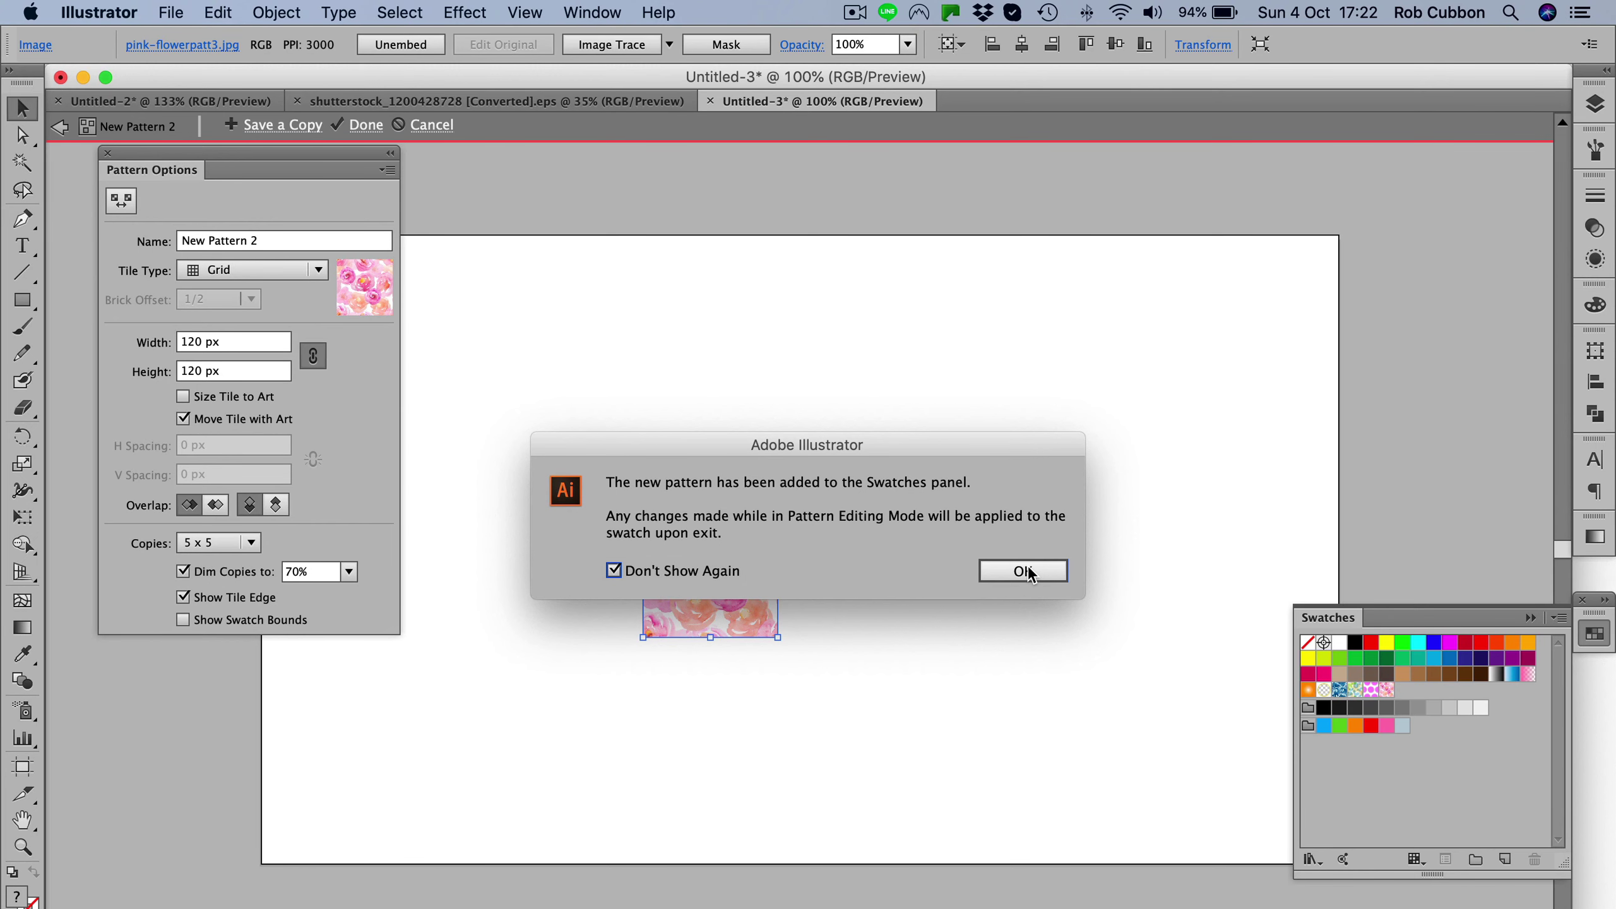
left_click(1024, 571)
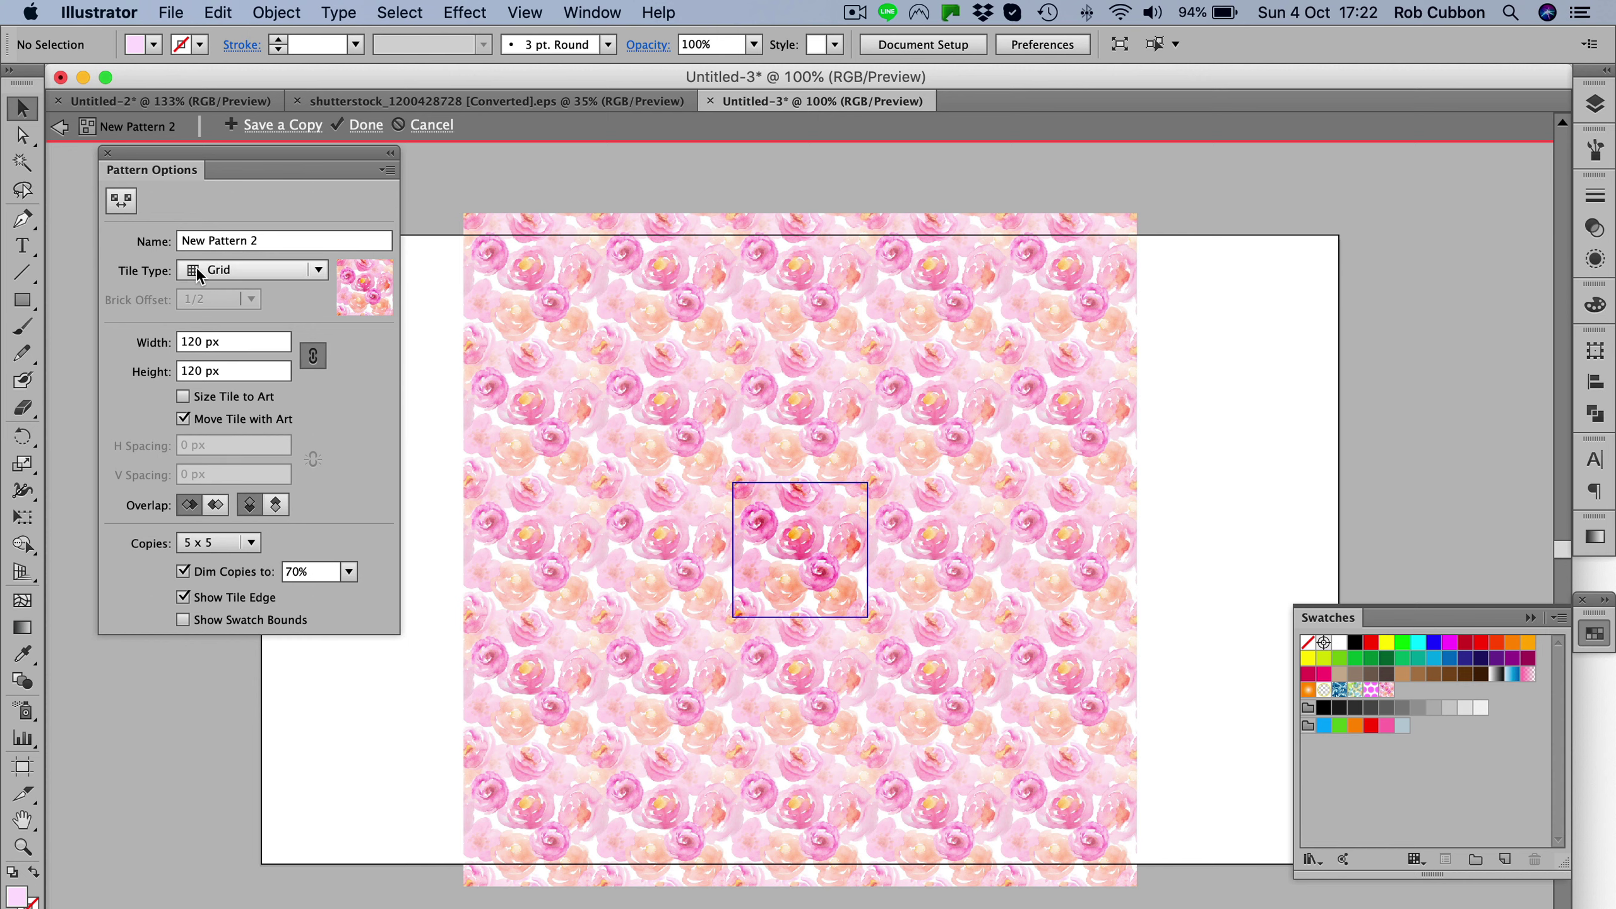
left_click(198, 273)
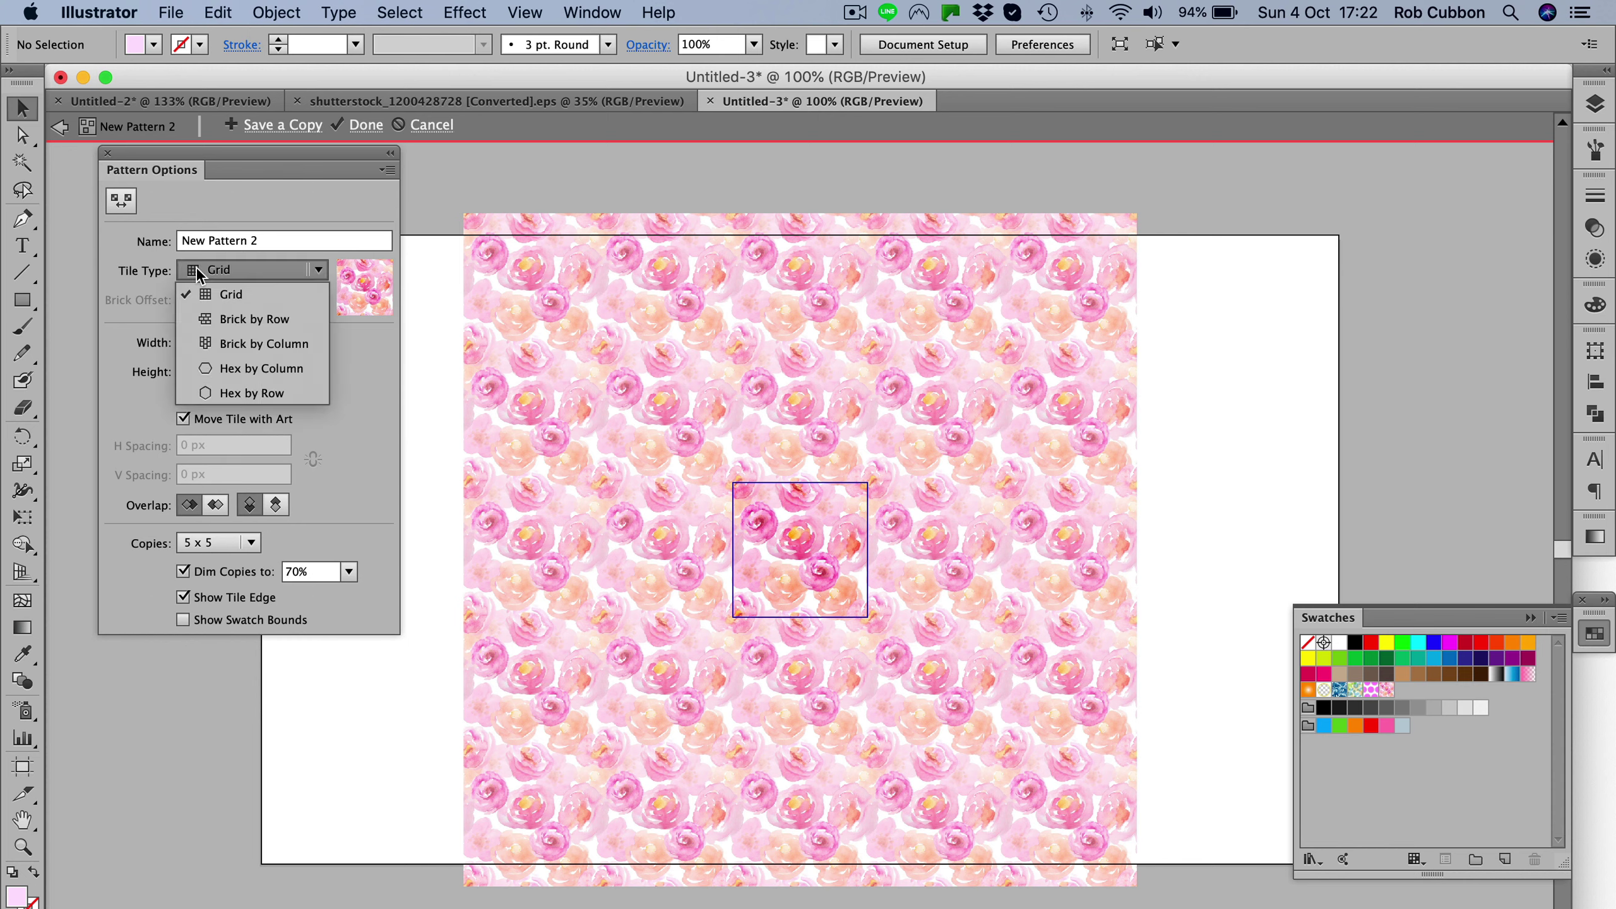
left_click(197, 270)
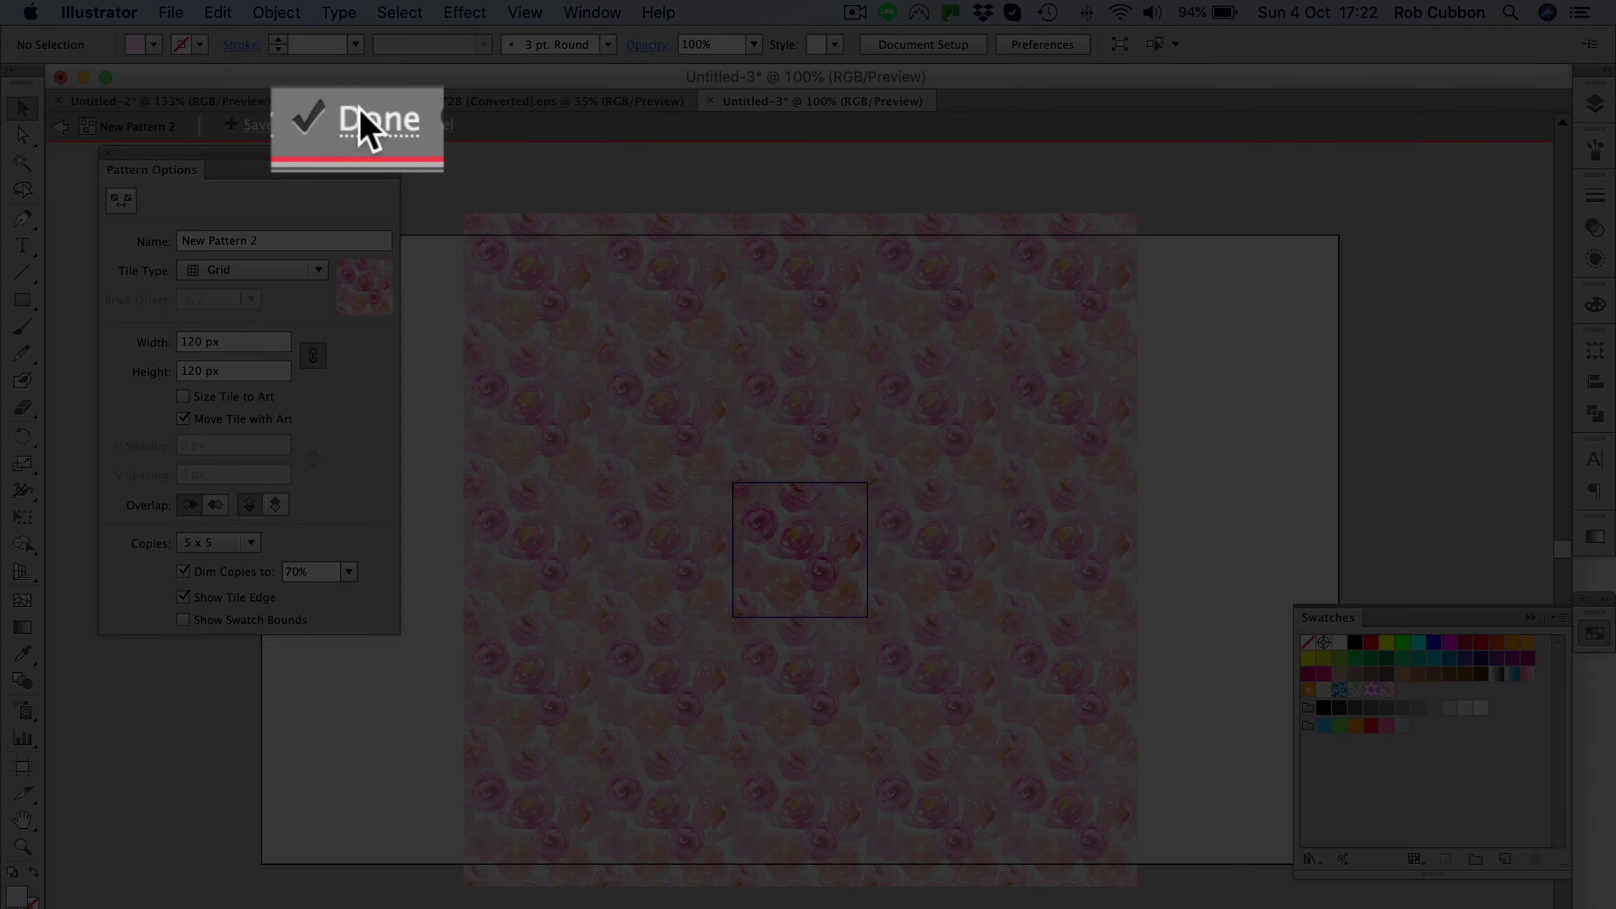
left_click(359, 106)
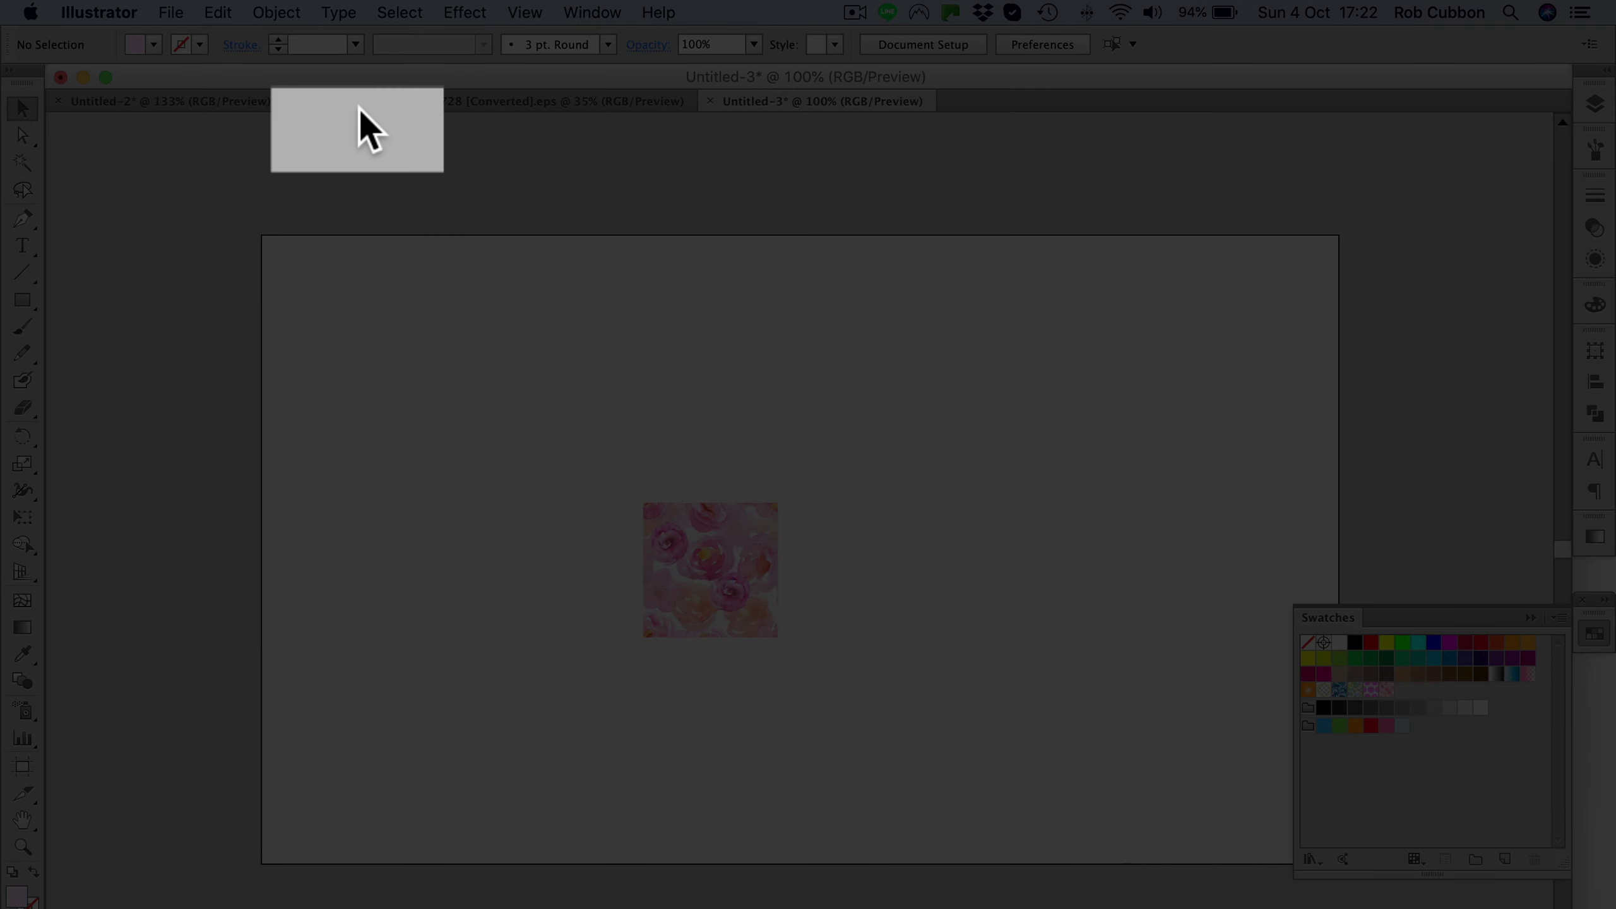
left_click(724, 547)
Delete the rose image, fill an artboard-sized rectangle with New Pattern 2, then delete it
key("Delete")
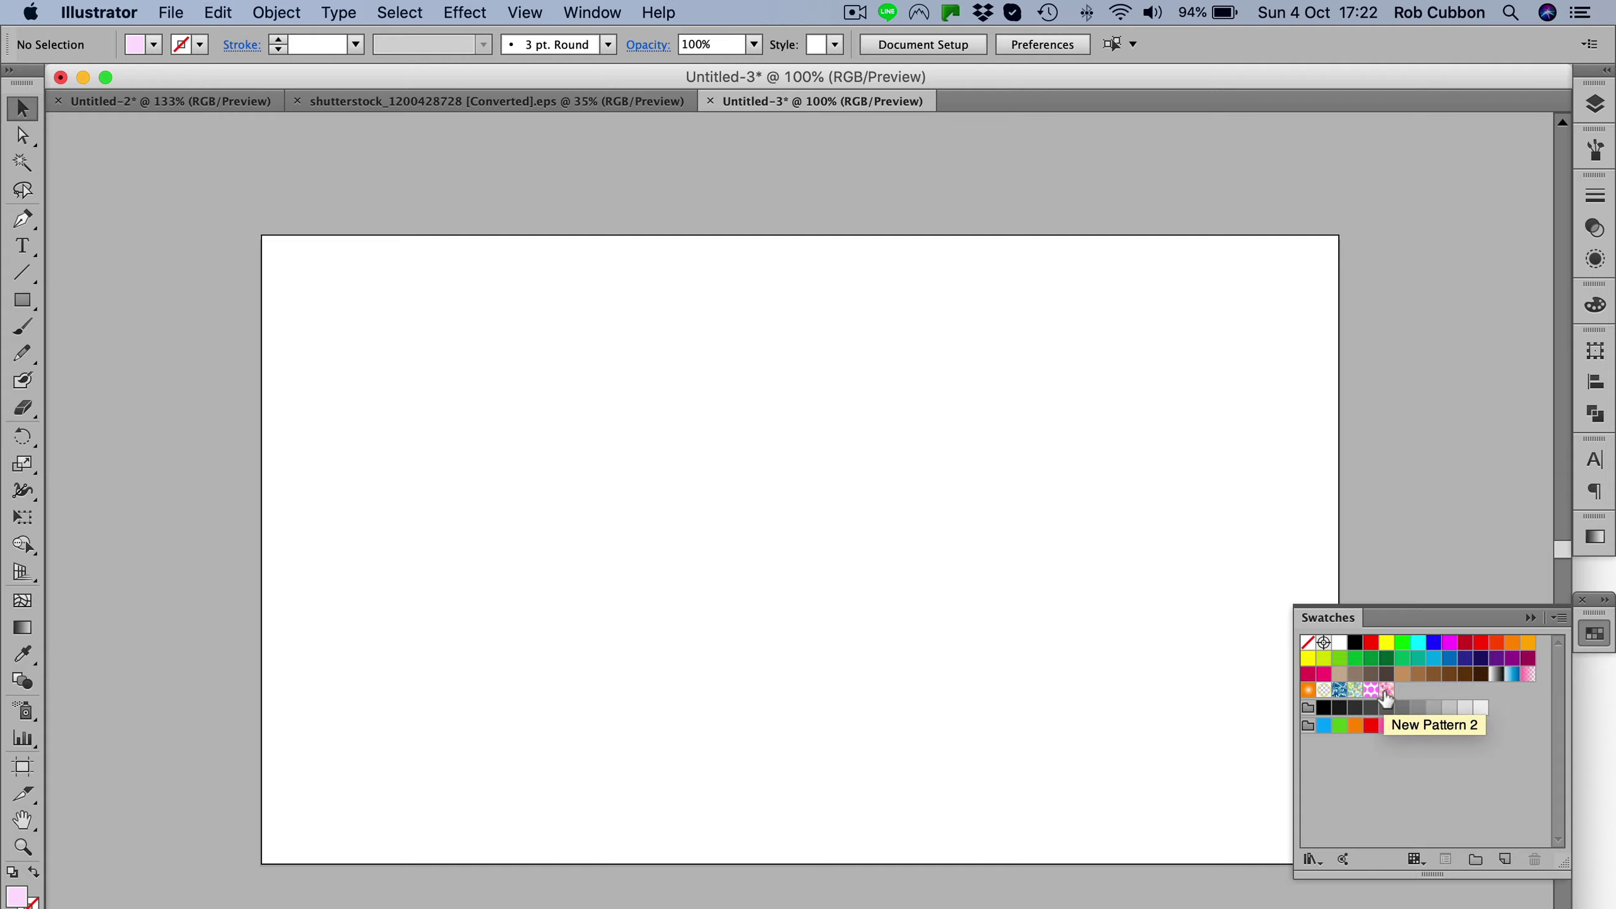
left_click(22, 300)
left_click_drag(258, 223, 1351, 887)
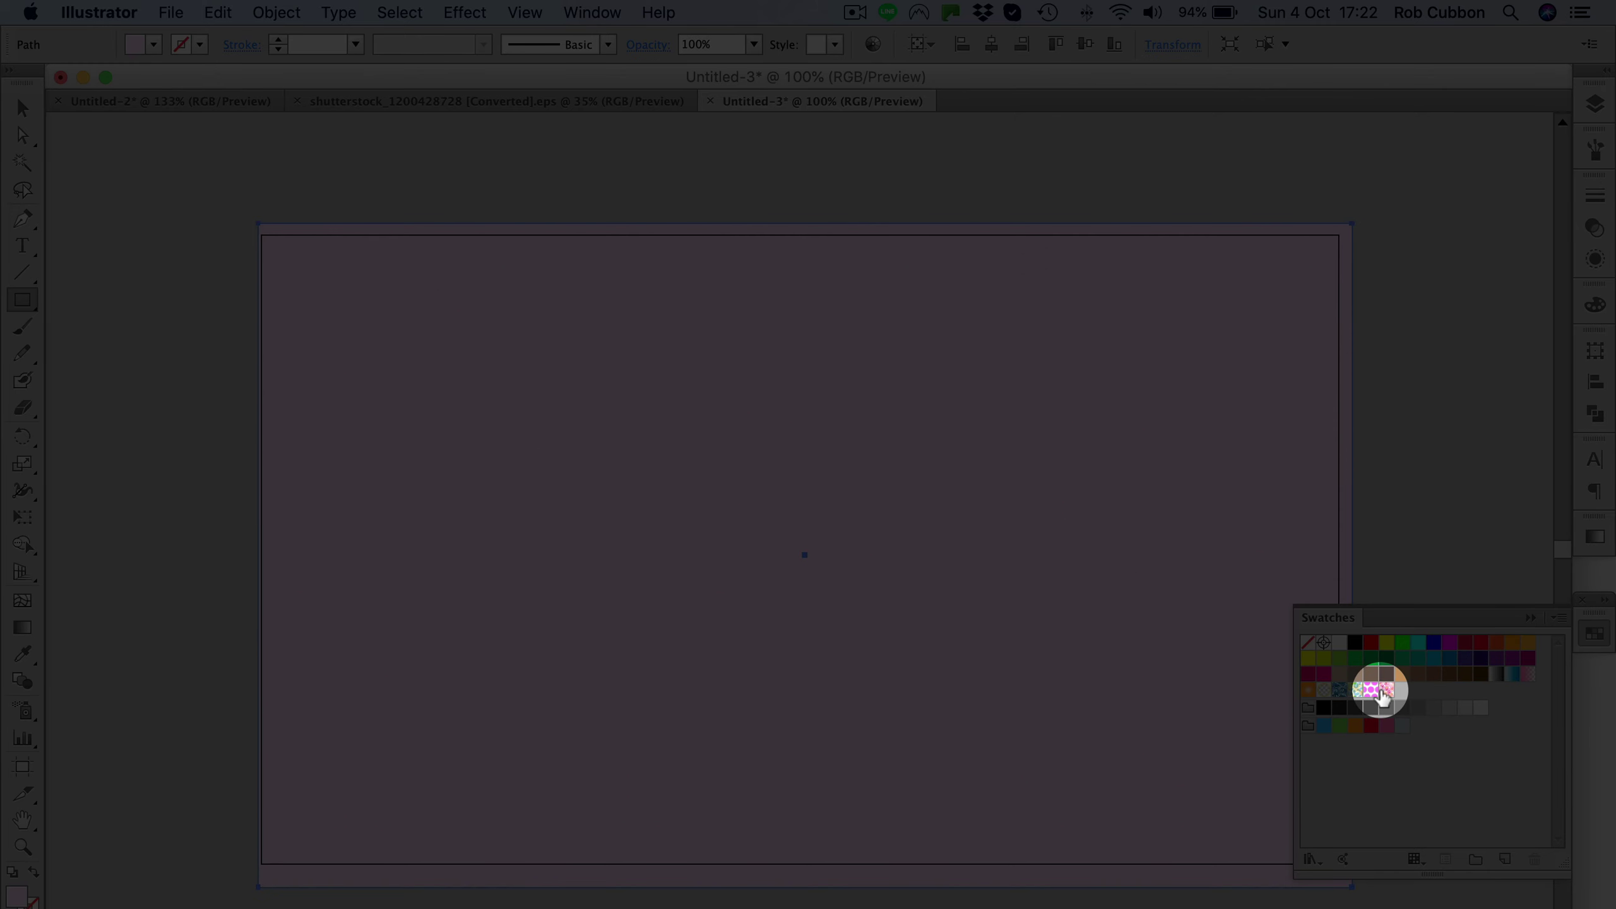
left_click(1387, 689)
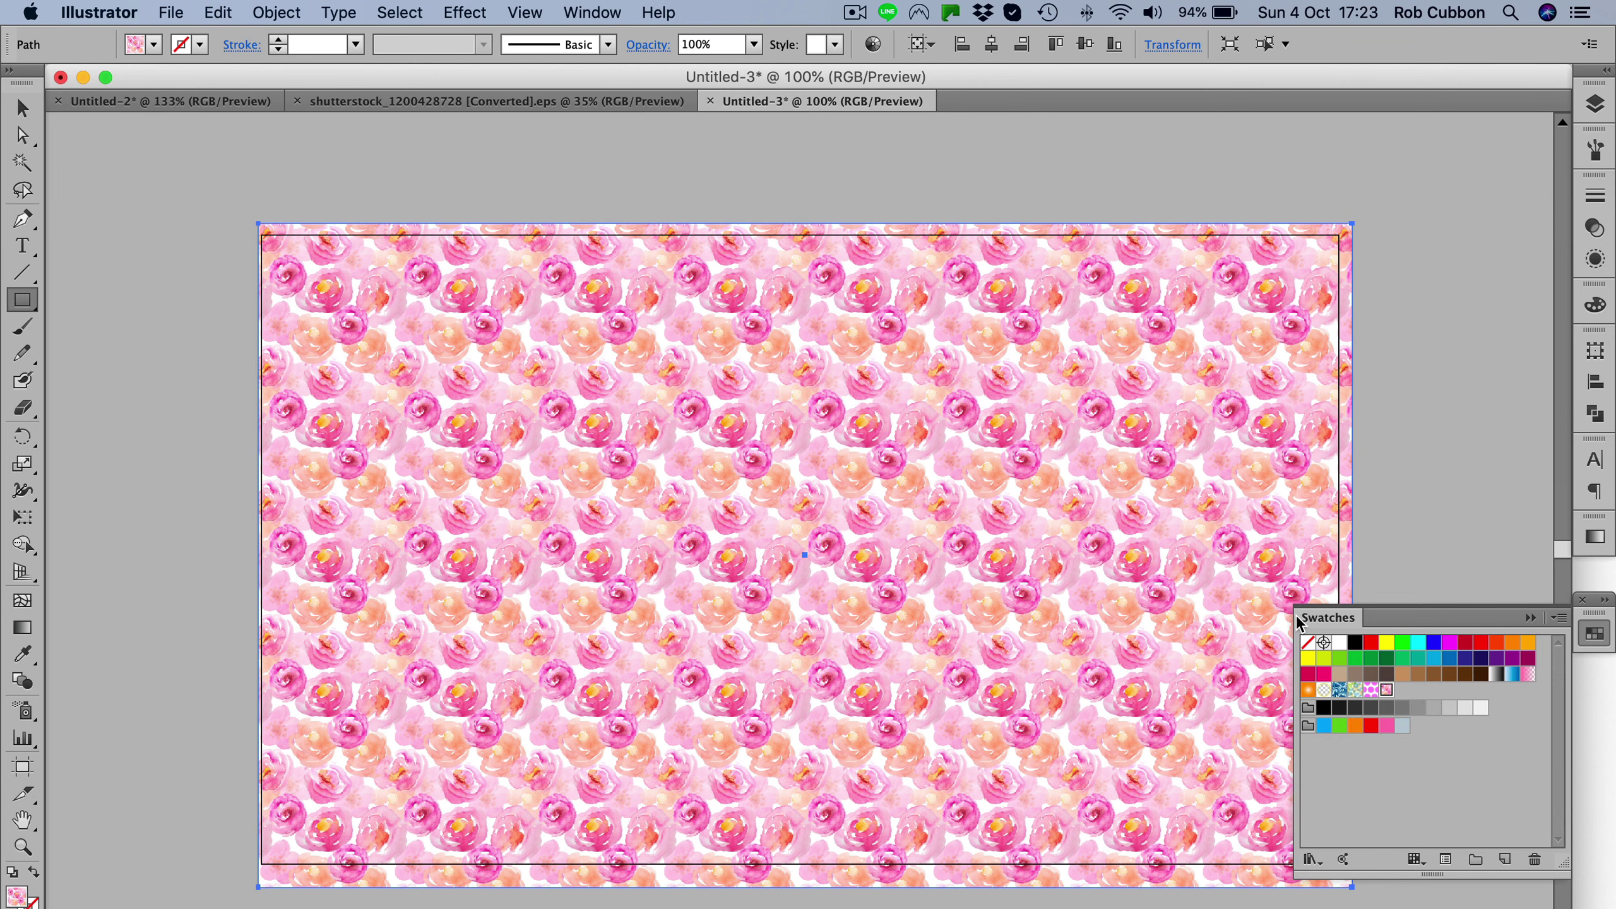
key("Delete")
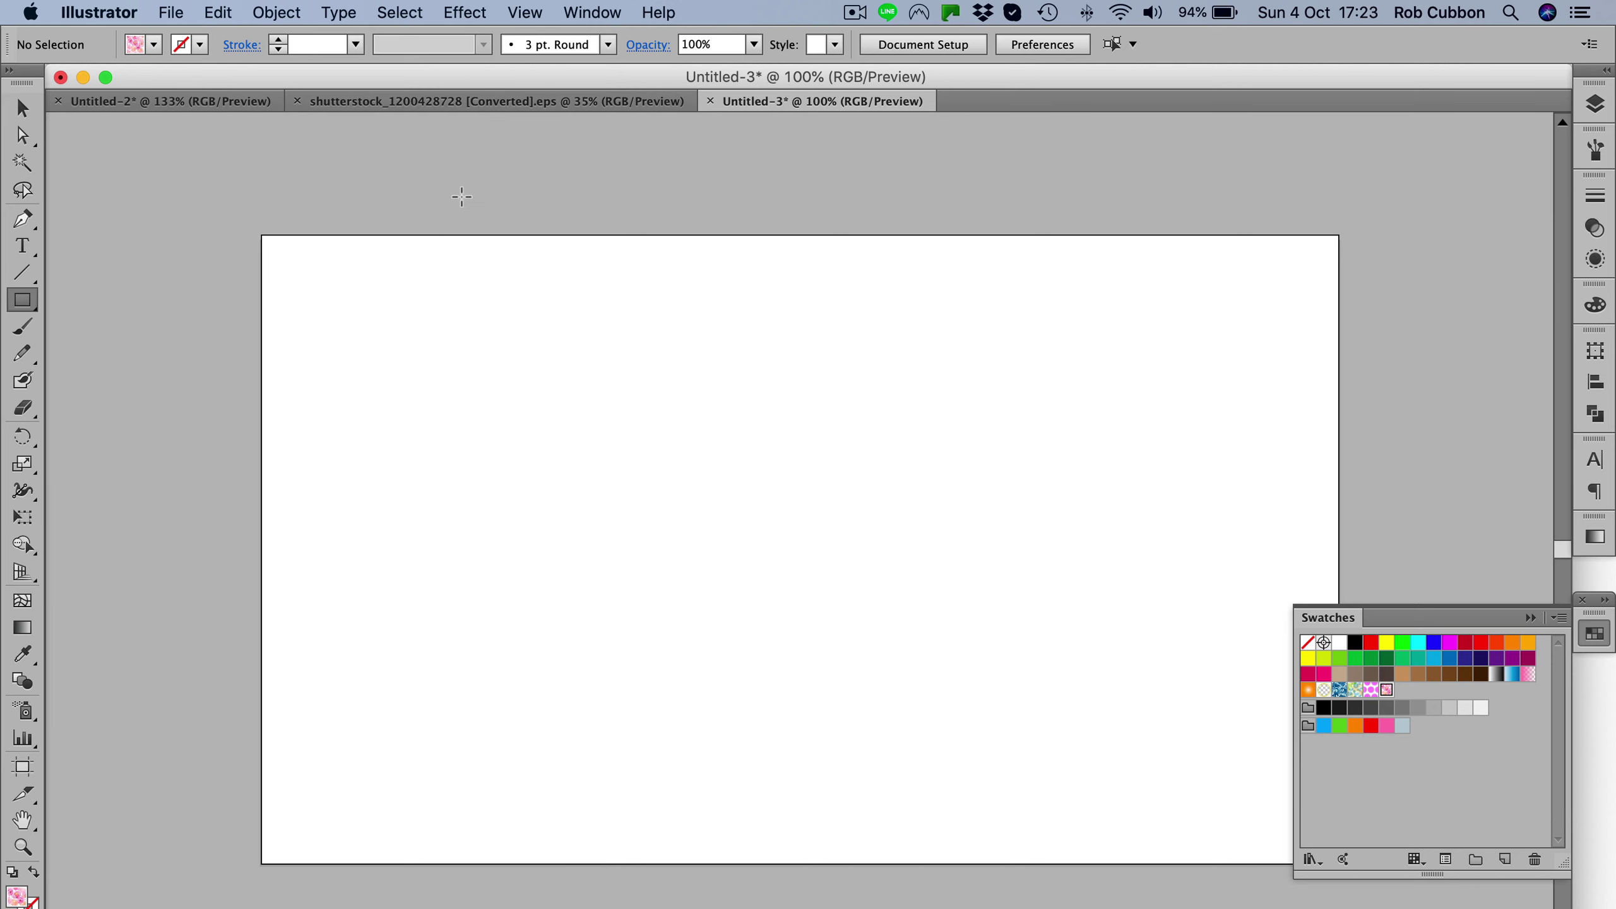
Ungroup the animal artwork and copy the snake drawing
left_click(450, 104)
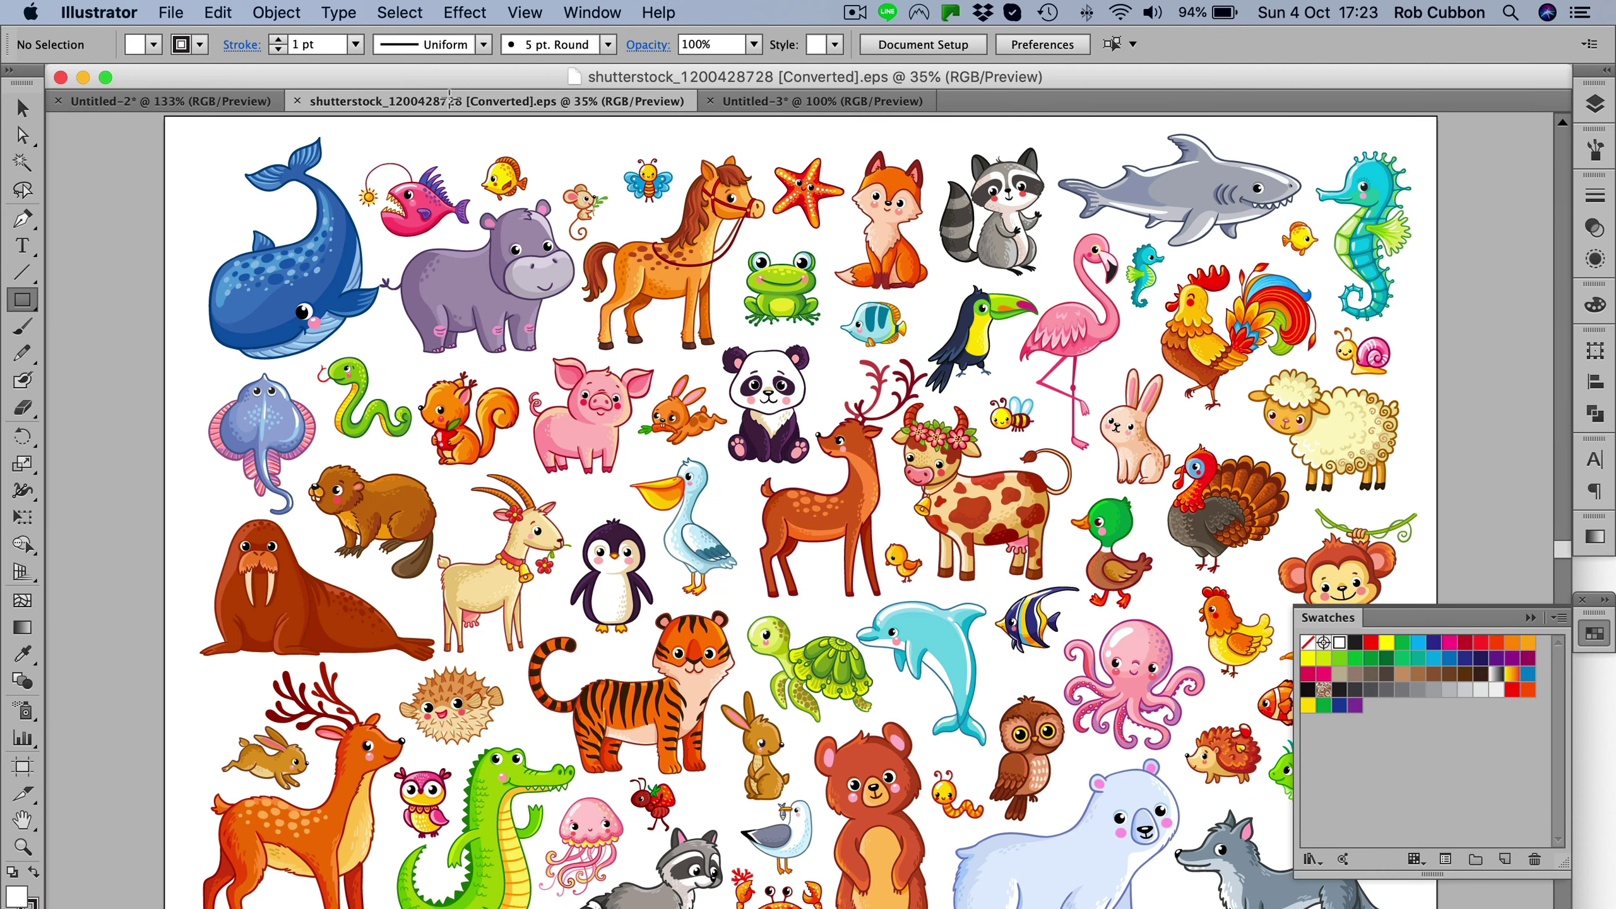
key("v")
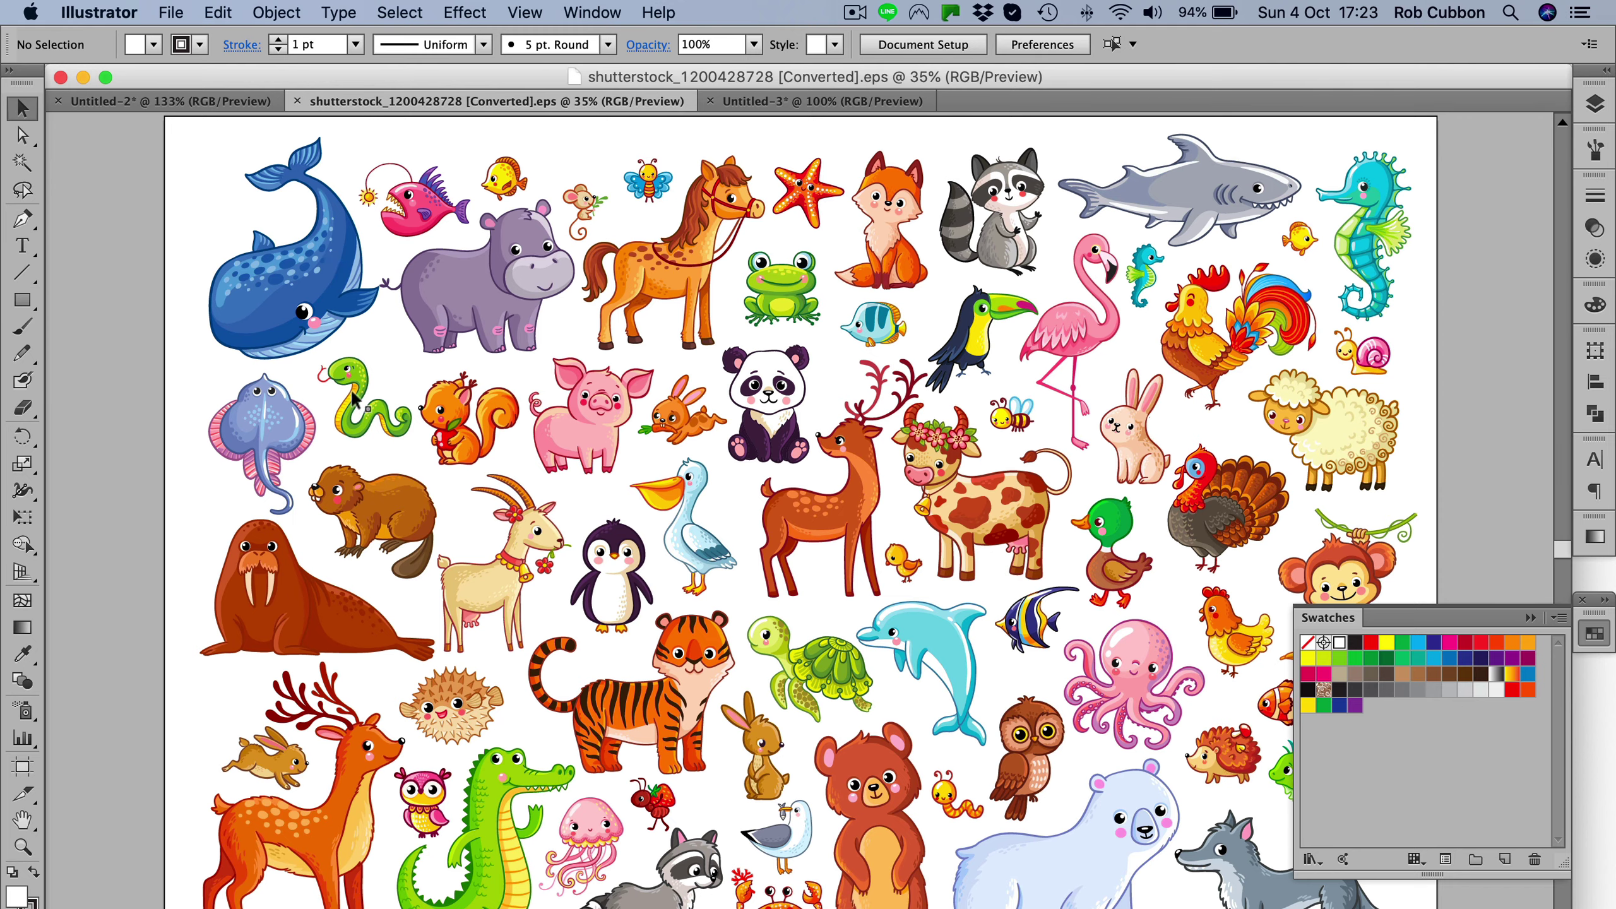
key("super+a")
key("super+shift+g")
left_click(157, 361)
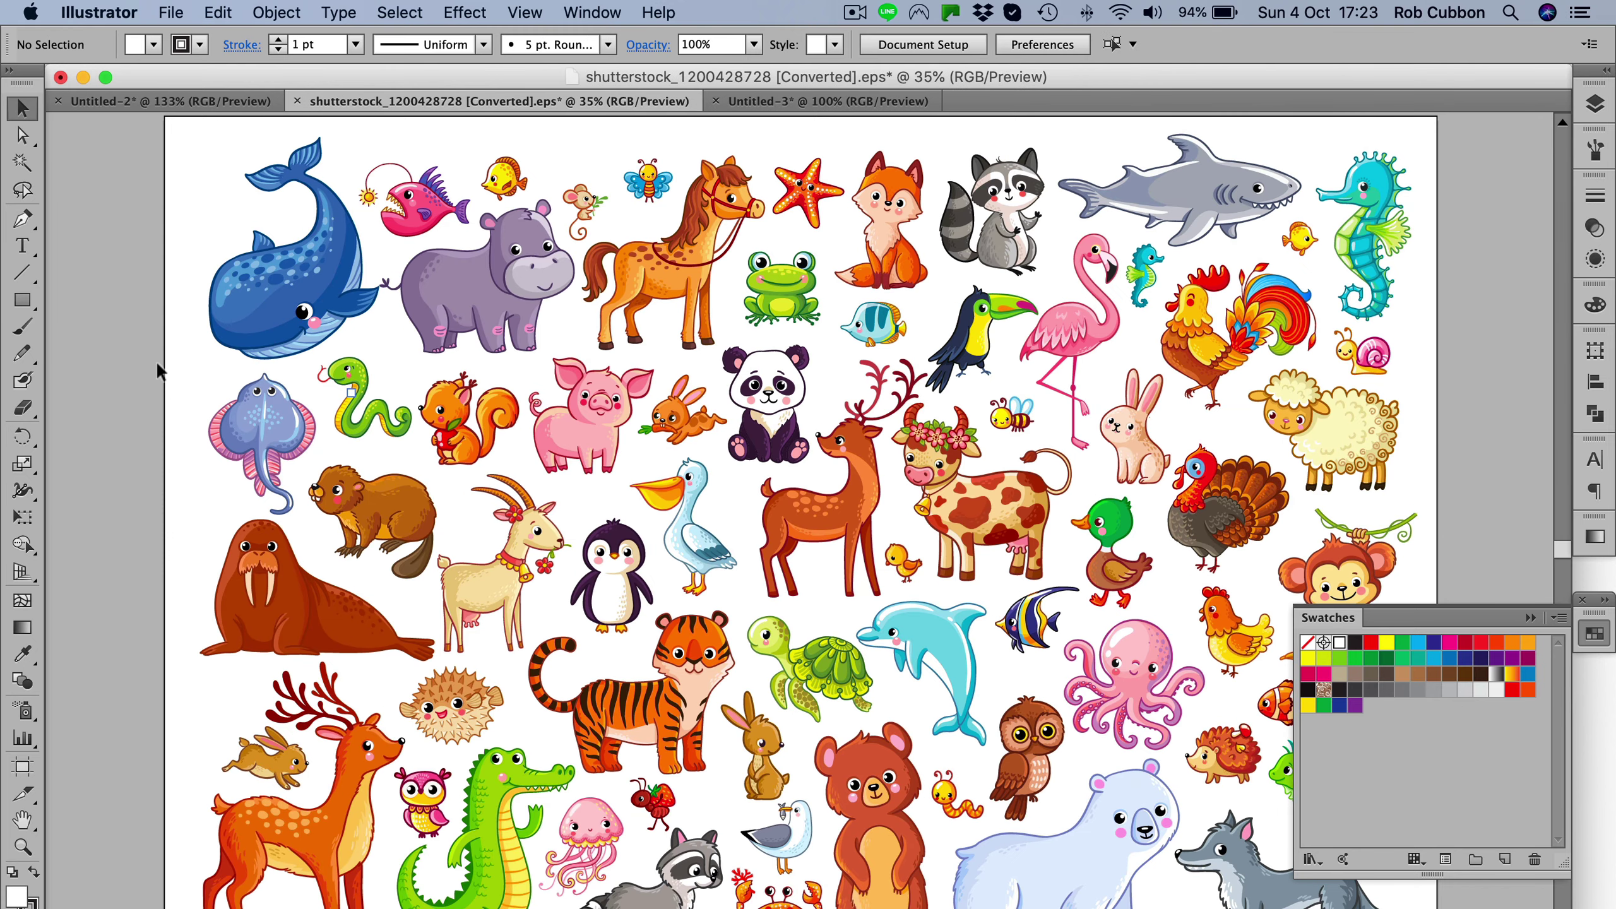
left_click(349, 434)
left_click(349, 435)
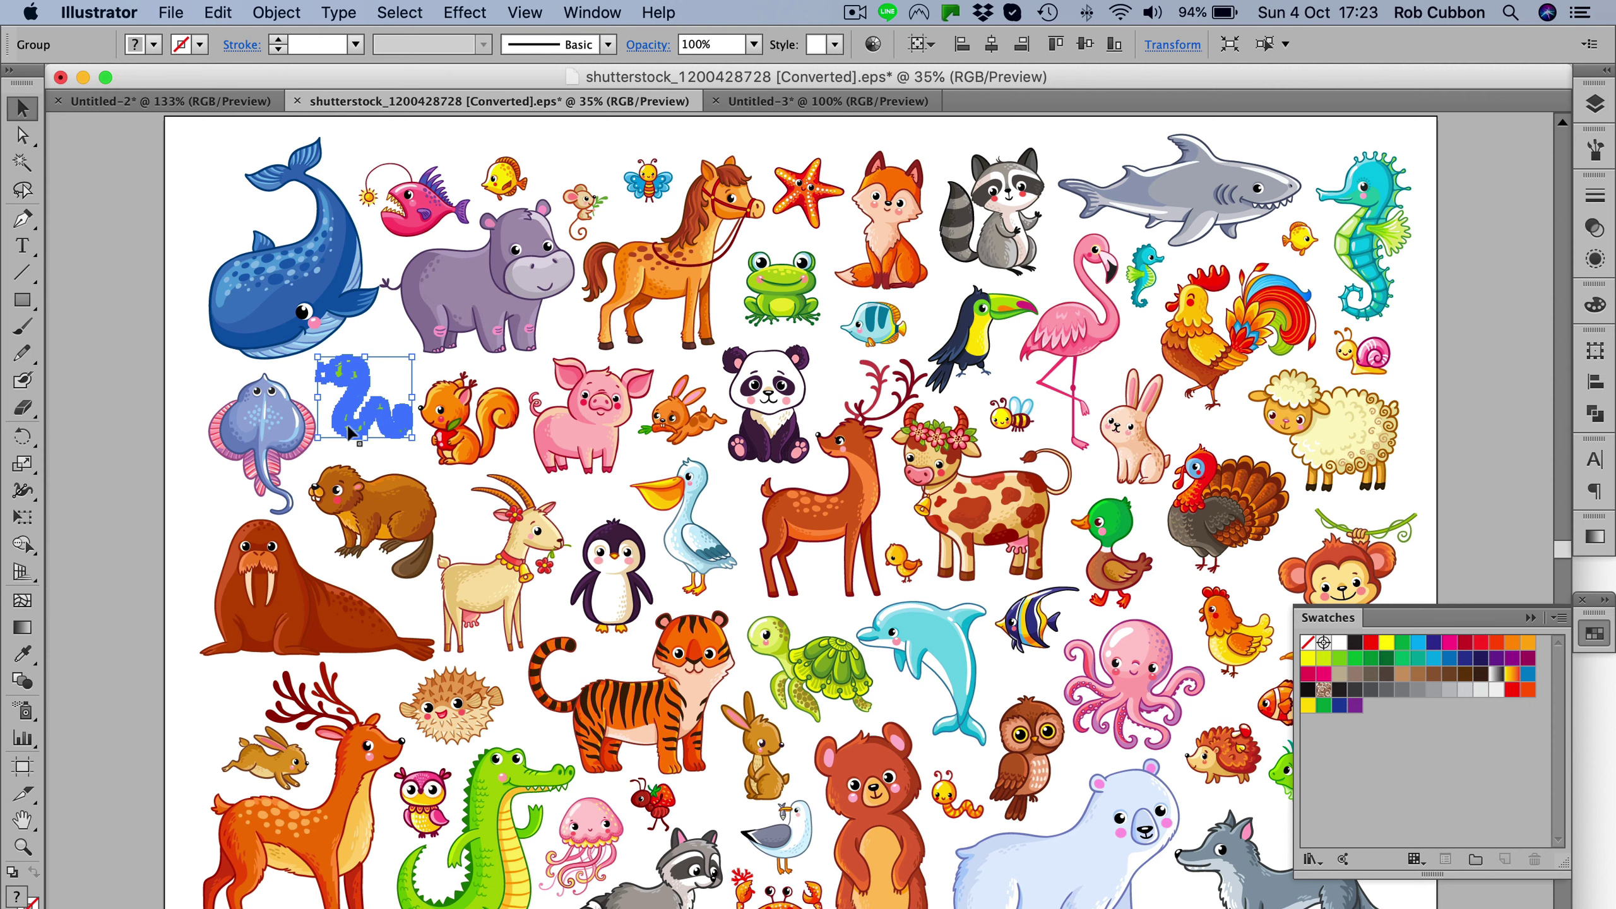
key("super+h")
Paste the snake into Untitled-3, shrink it and move it left
left_click(795, 101)
key("super+v")
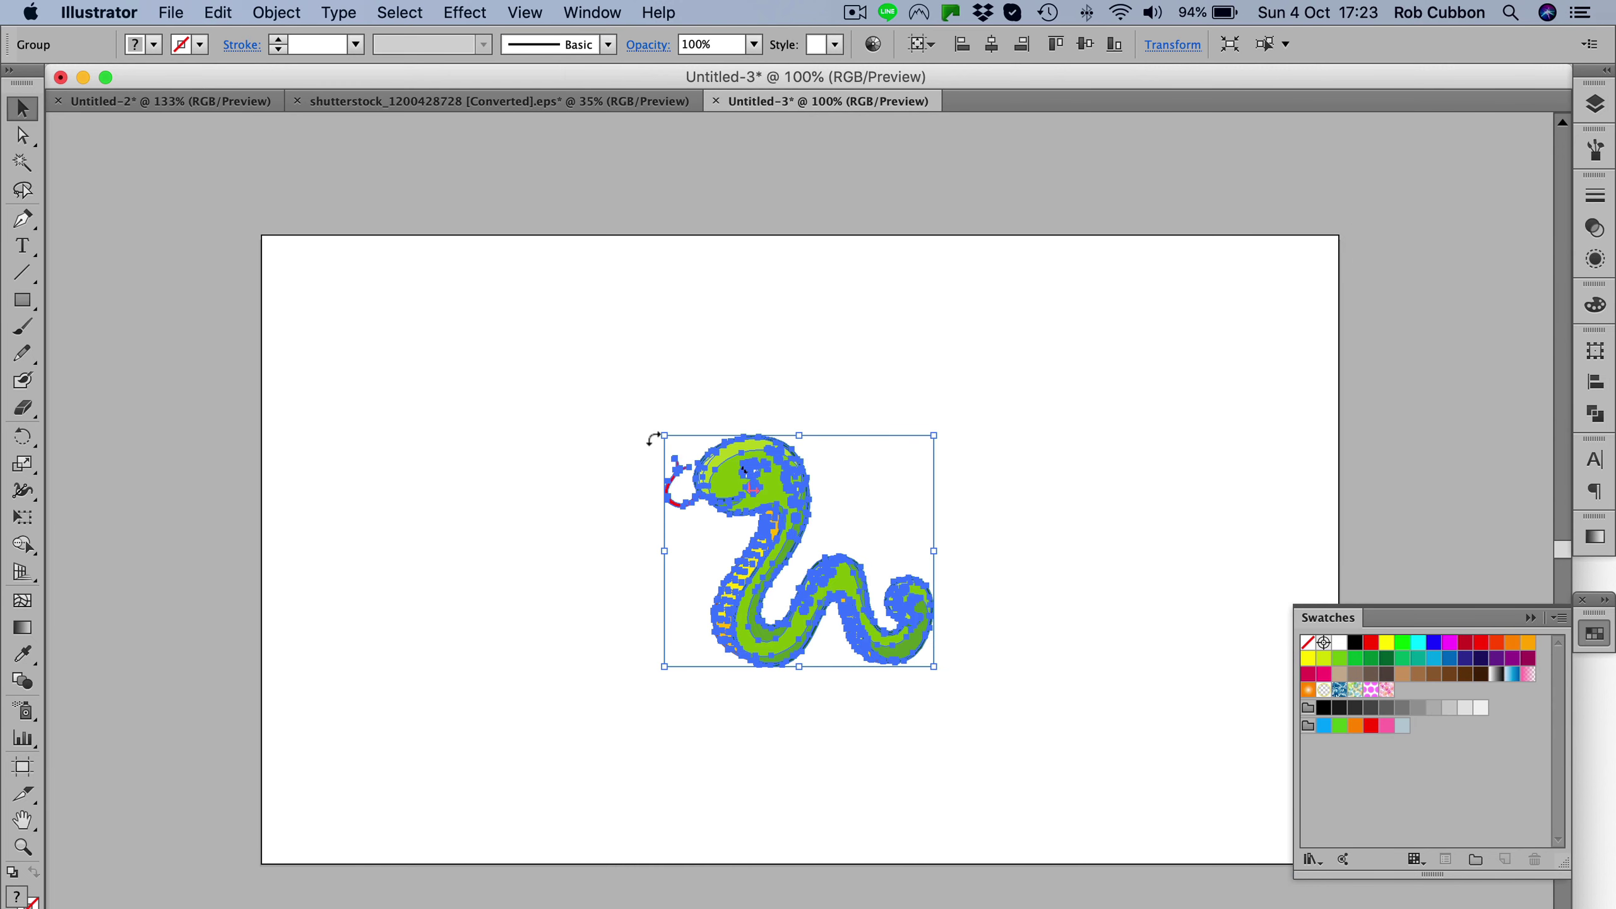
left_click_drag(662, 435, 778, 532)
left_click_drag(832, 621, 699, 616)
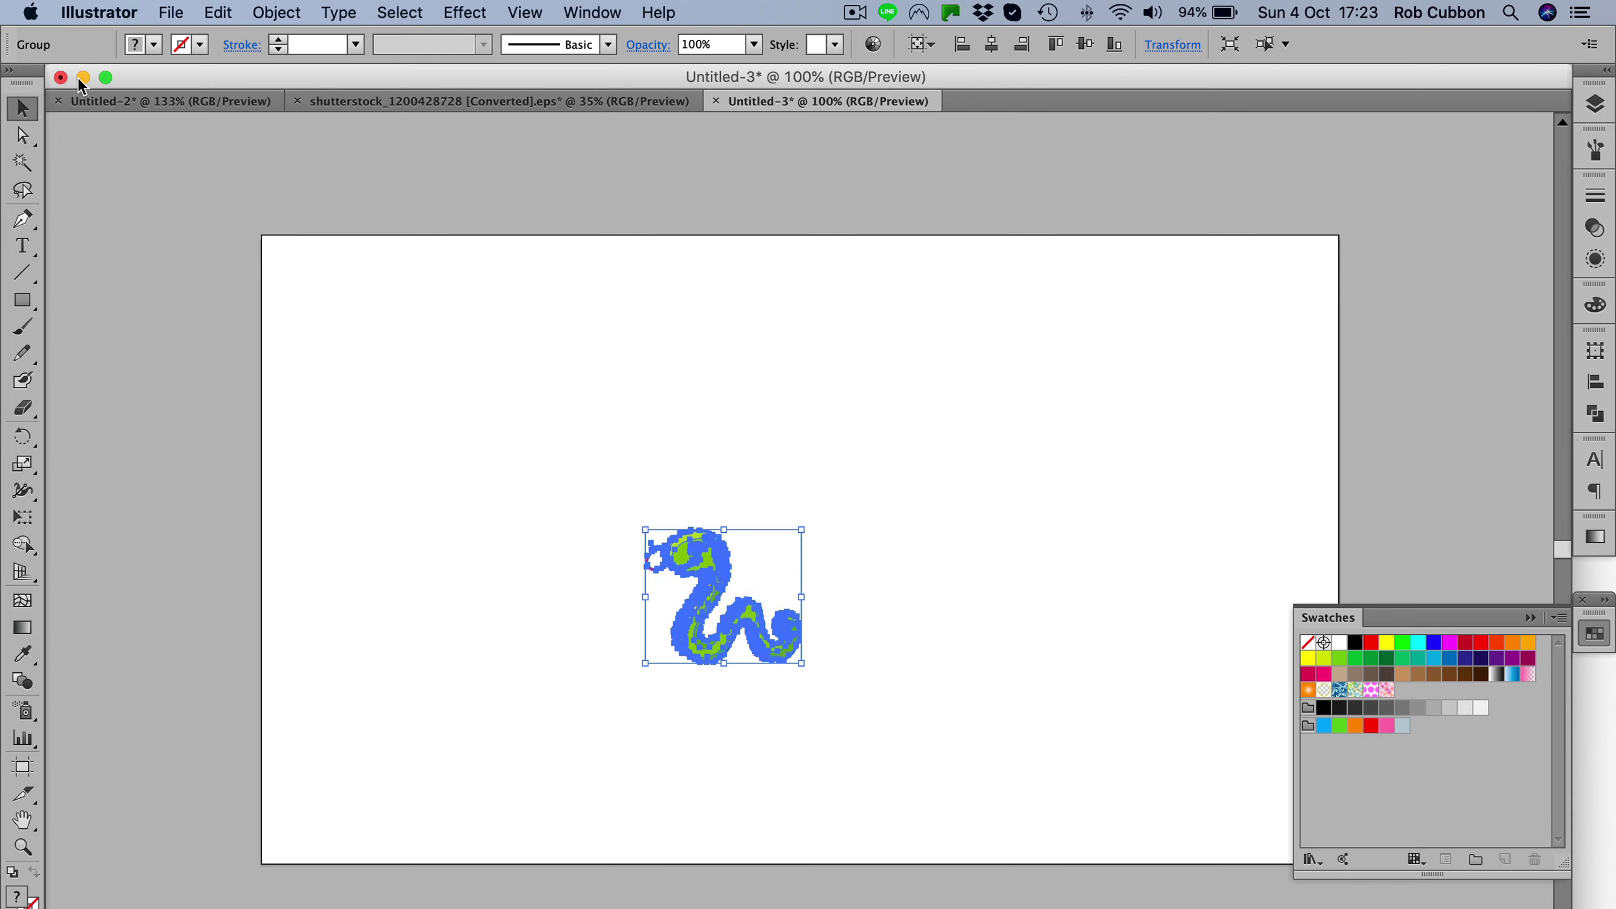
Start a new pattern from the snake with Object > Pattern > Make
left_click(262, 11)
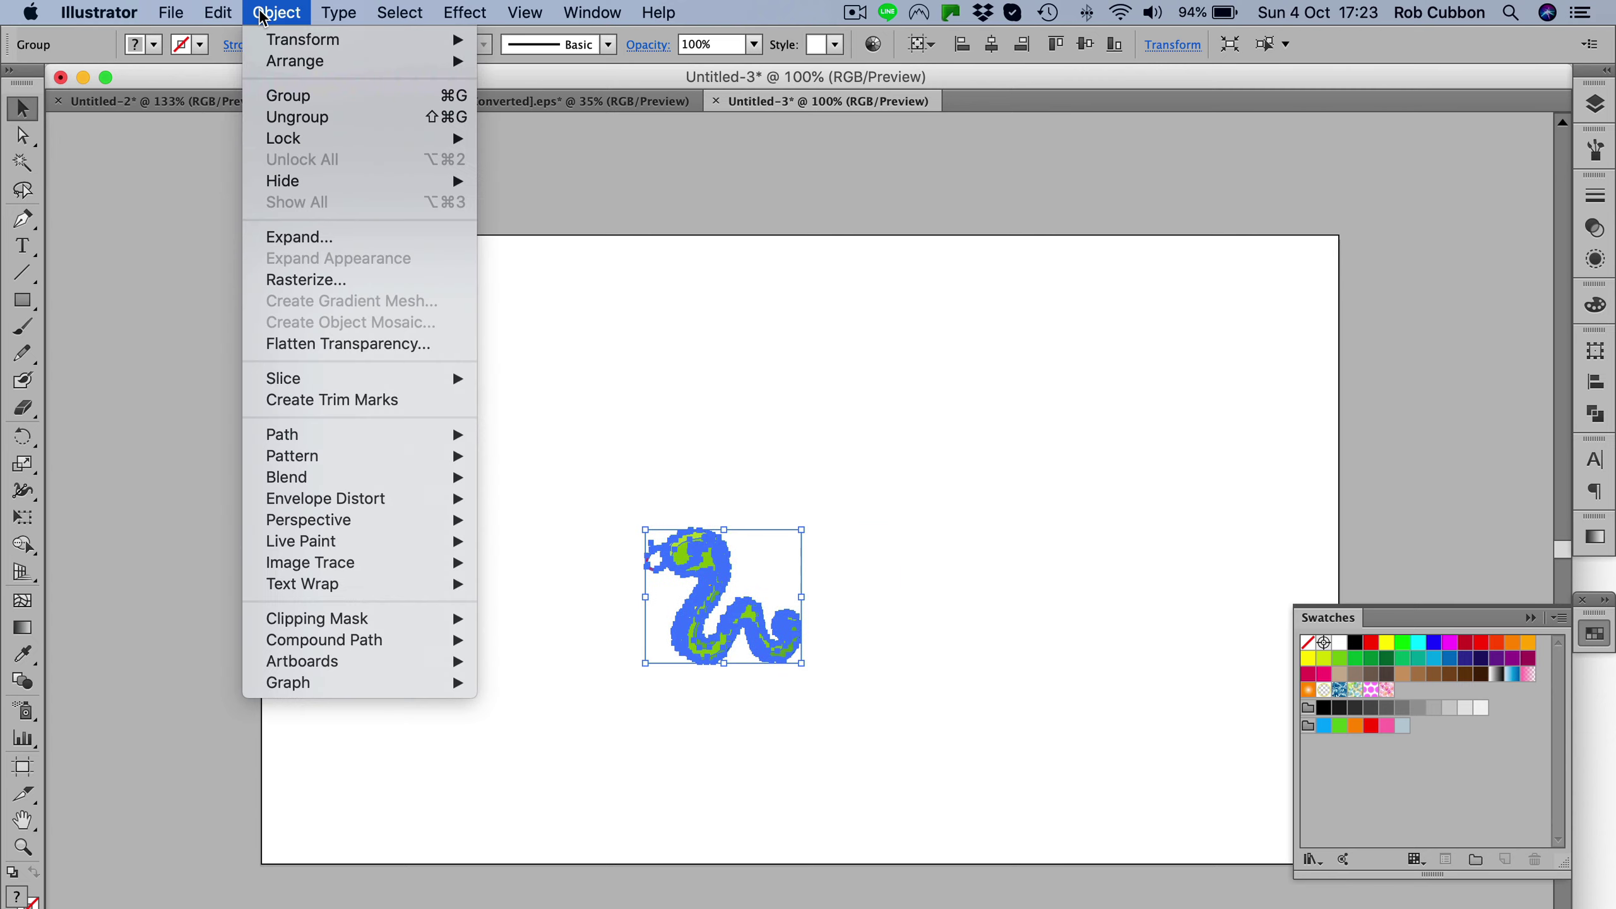
mouse_move(335, 455)
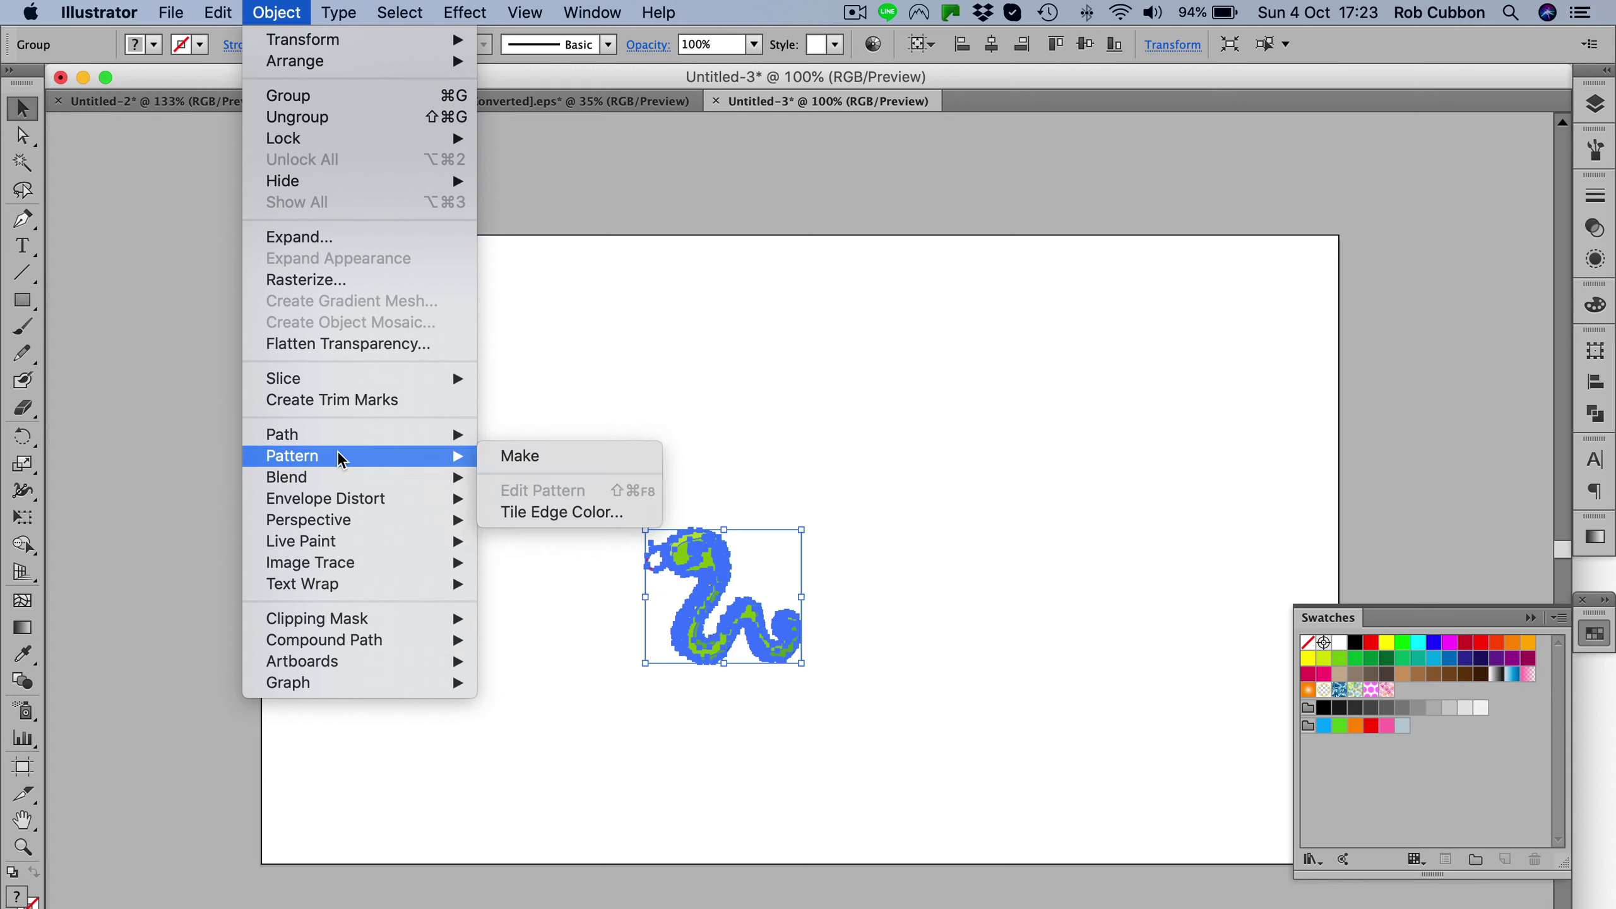
left_click(532, 456)
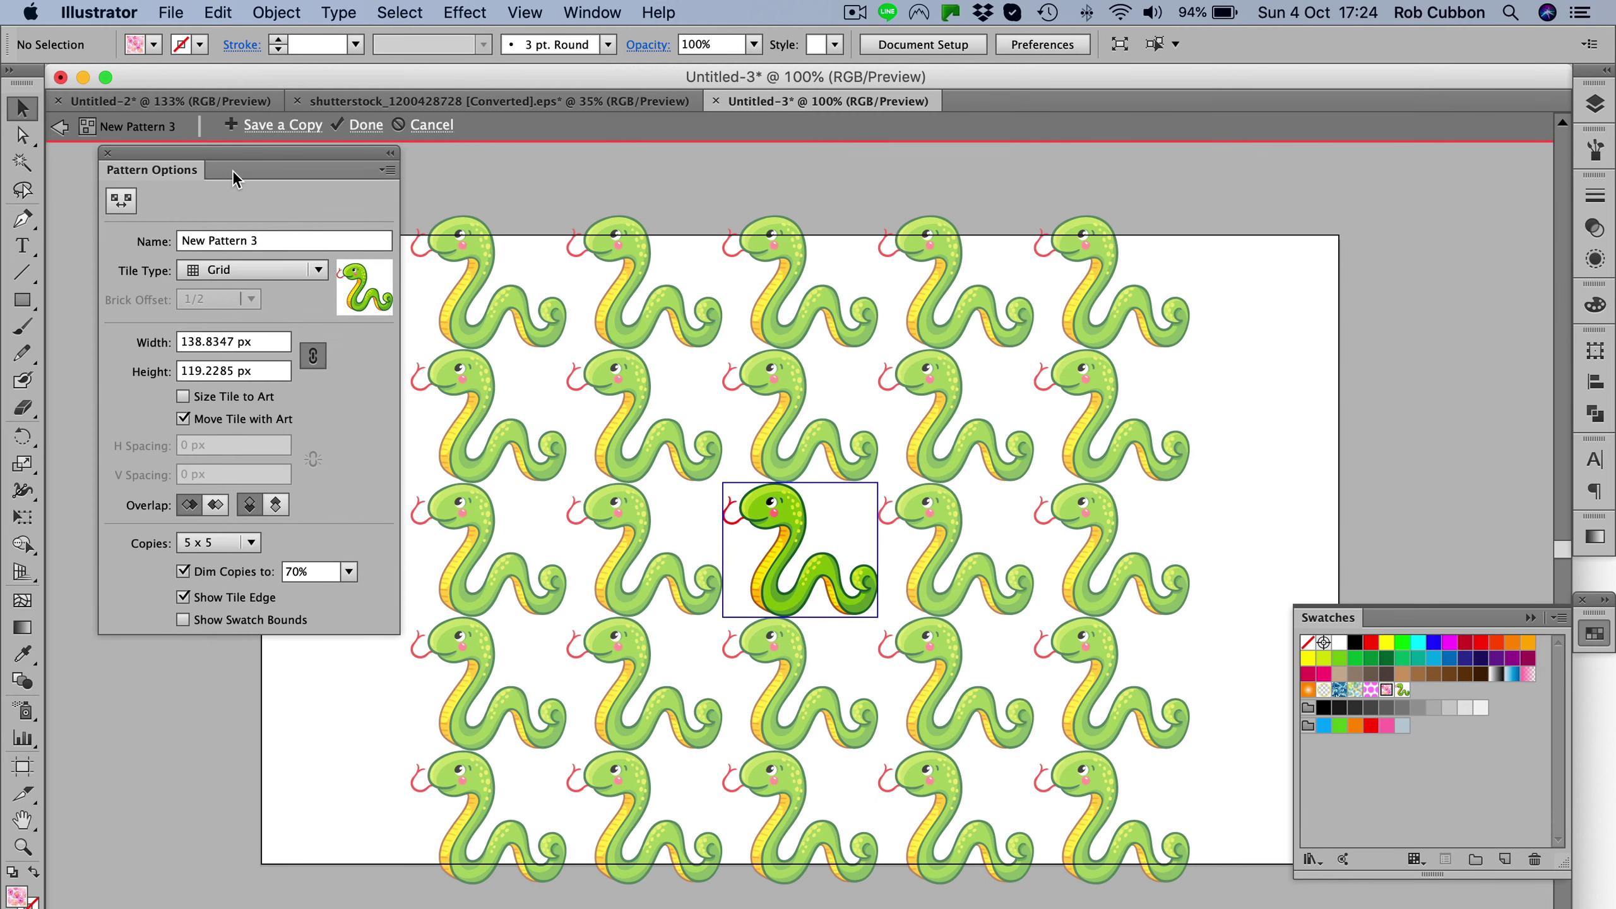
left_click(388, 170)
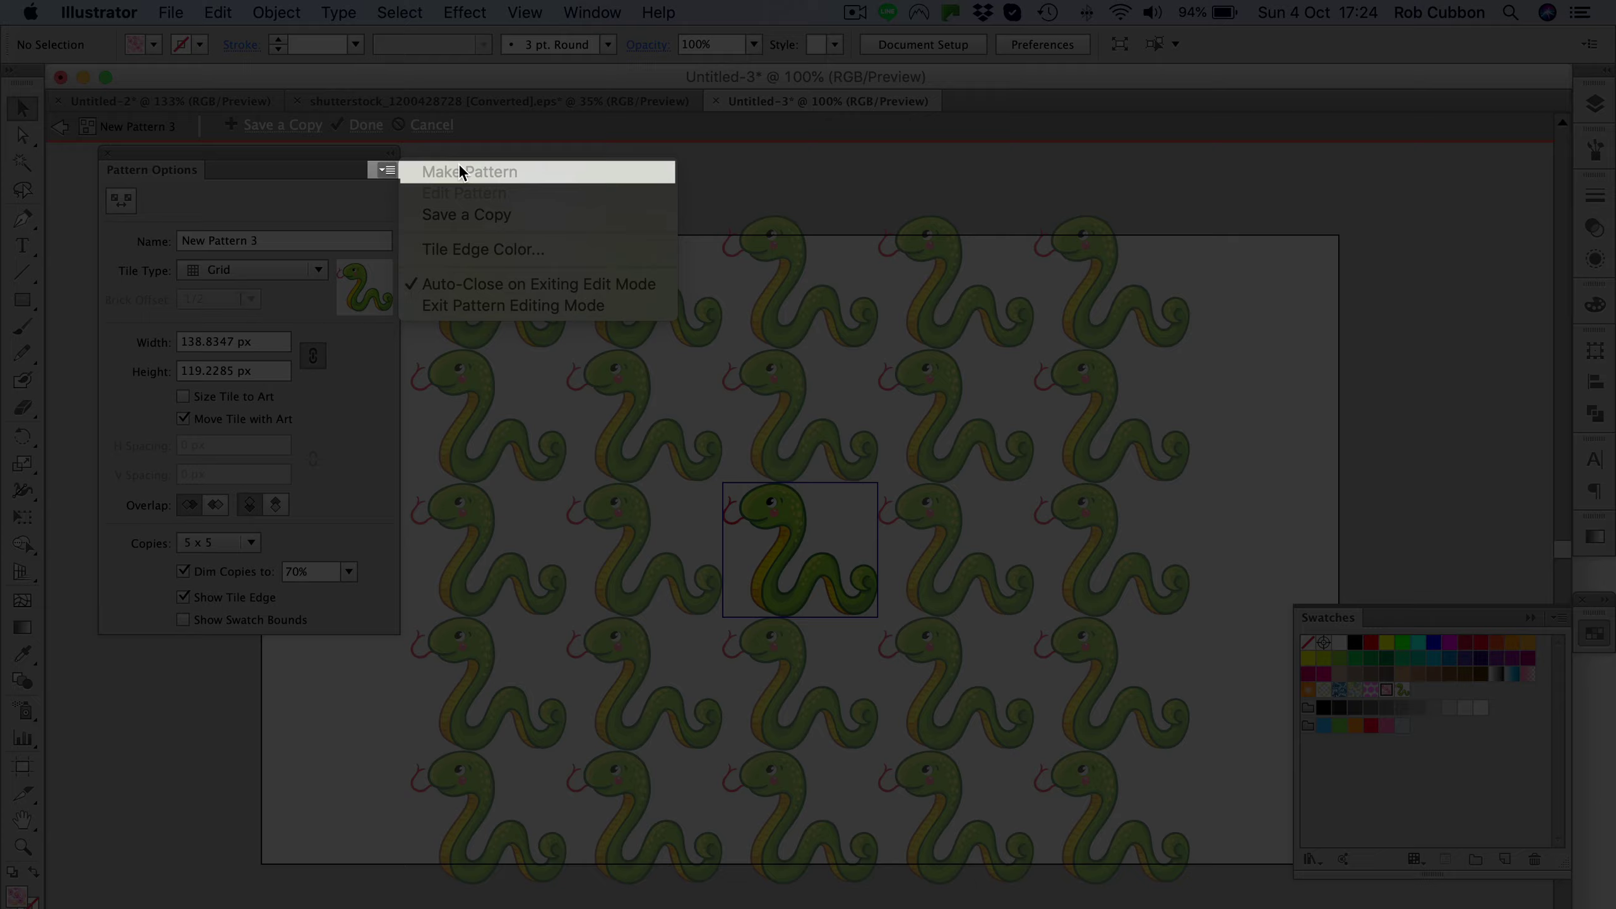
Set the pattern tile type to Brick by Row with a 3/4 brick offset
left_click(235, 270)
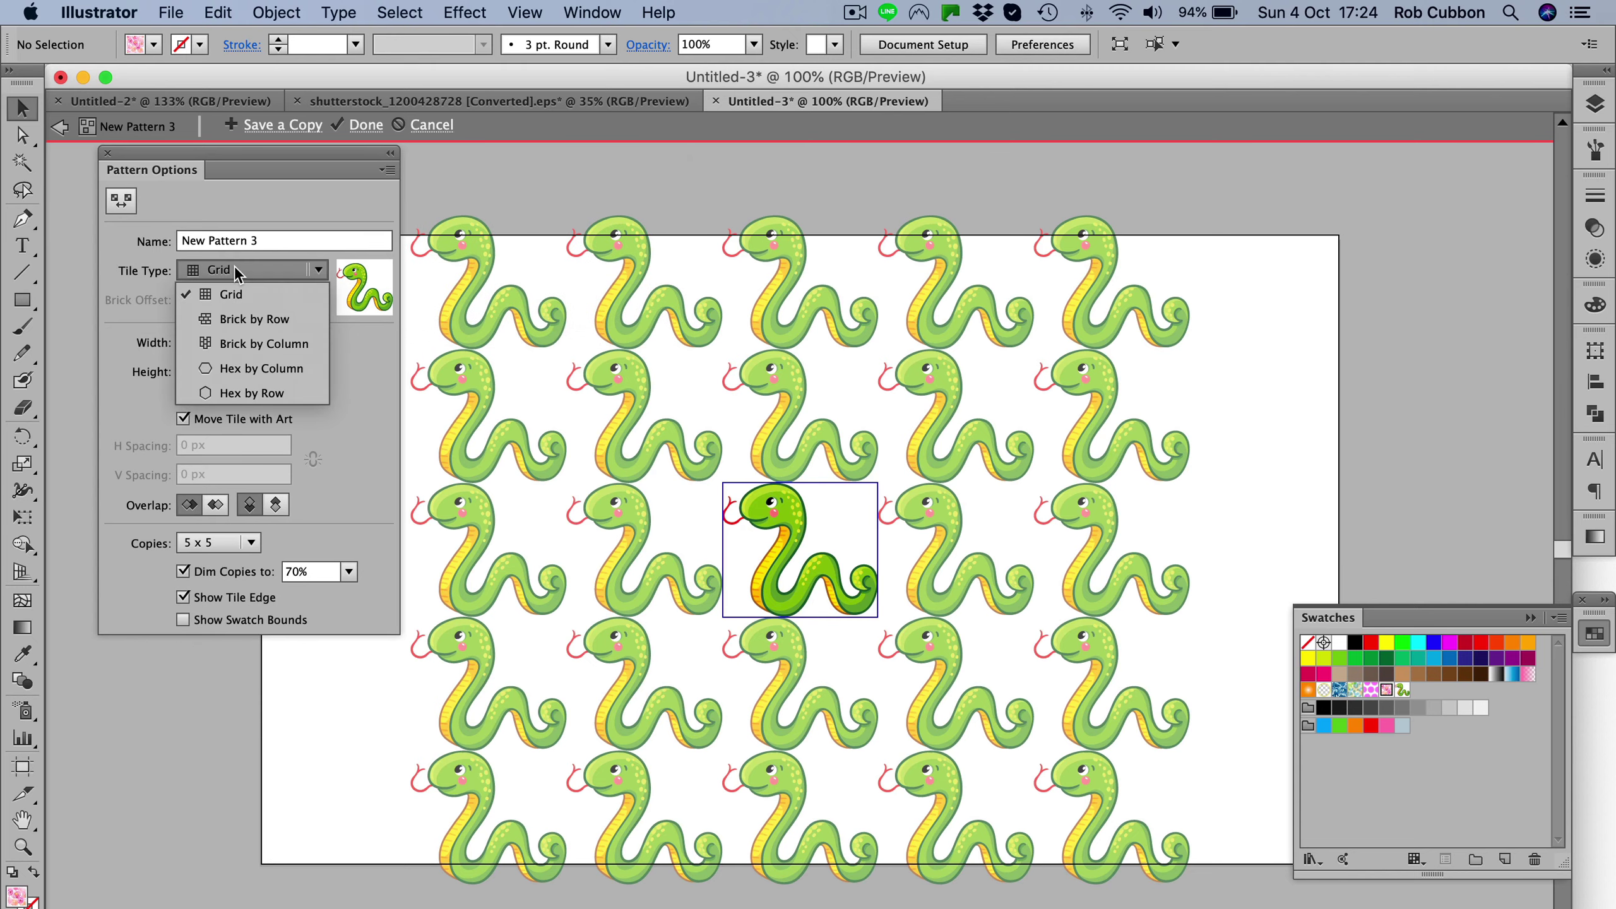
left_click(245, 321)
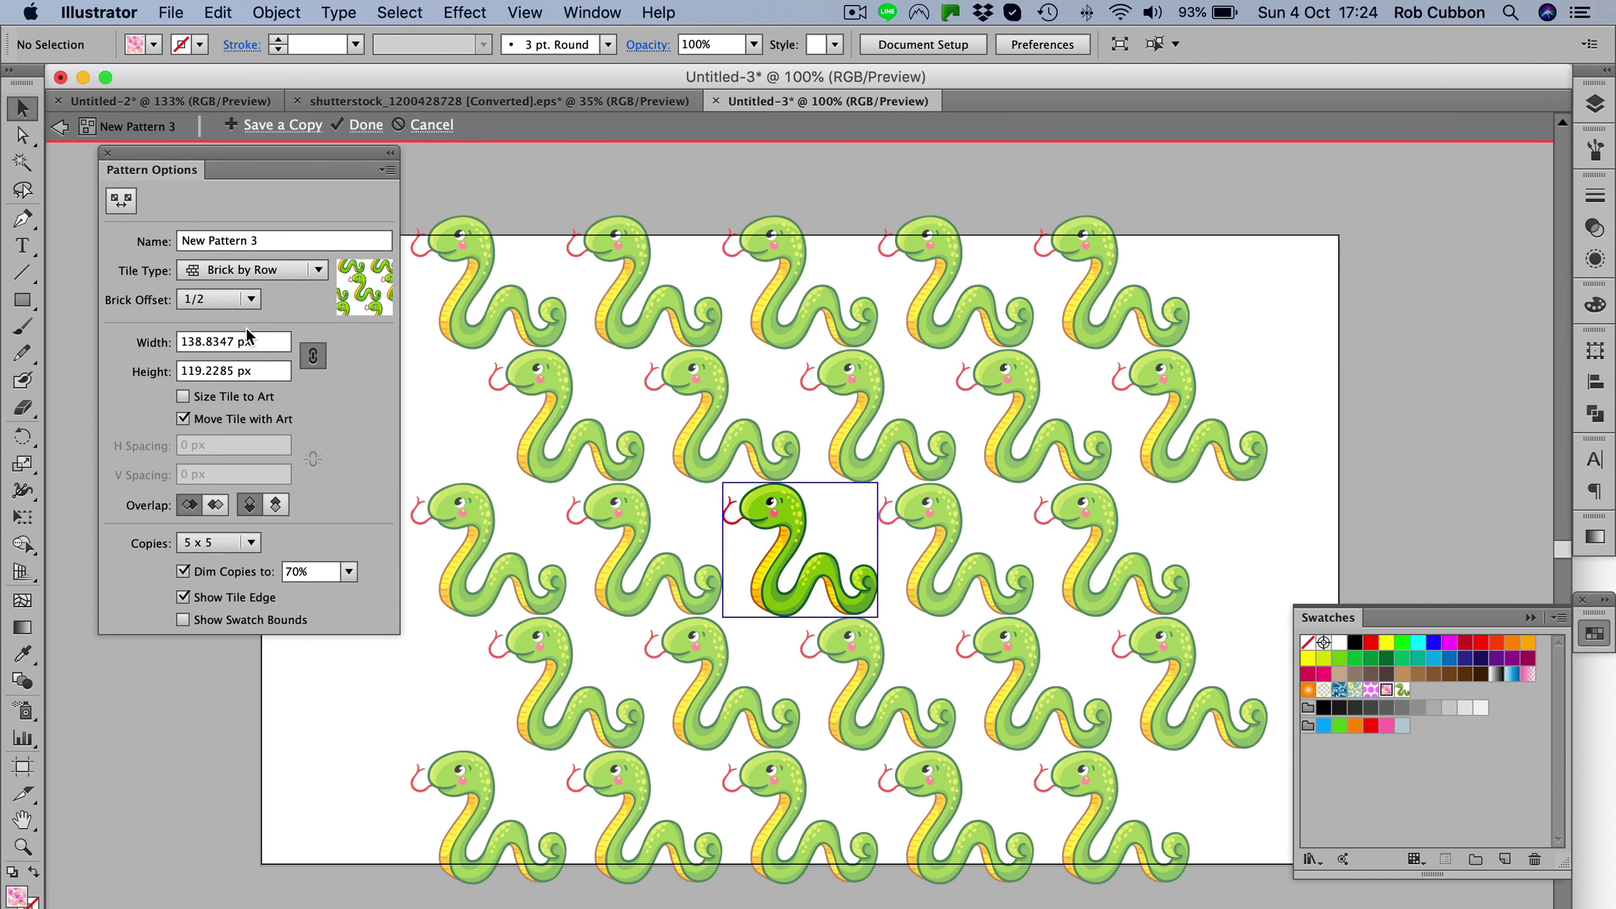
left_click(230, 297)
left_click(210, 397)
left_click(214, 296)
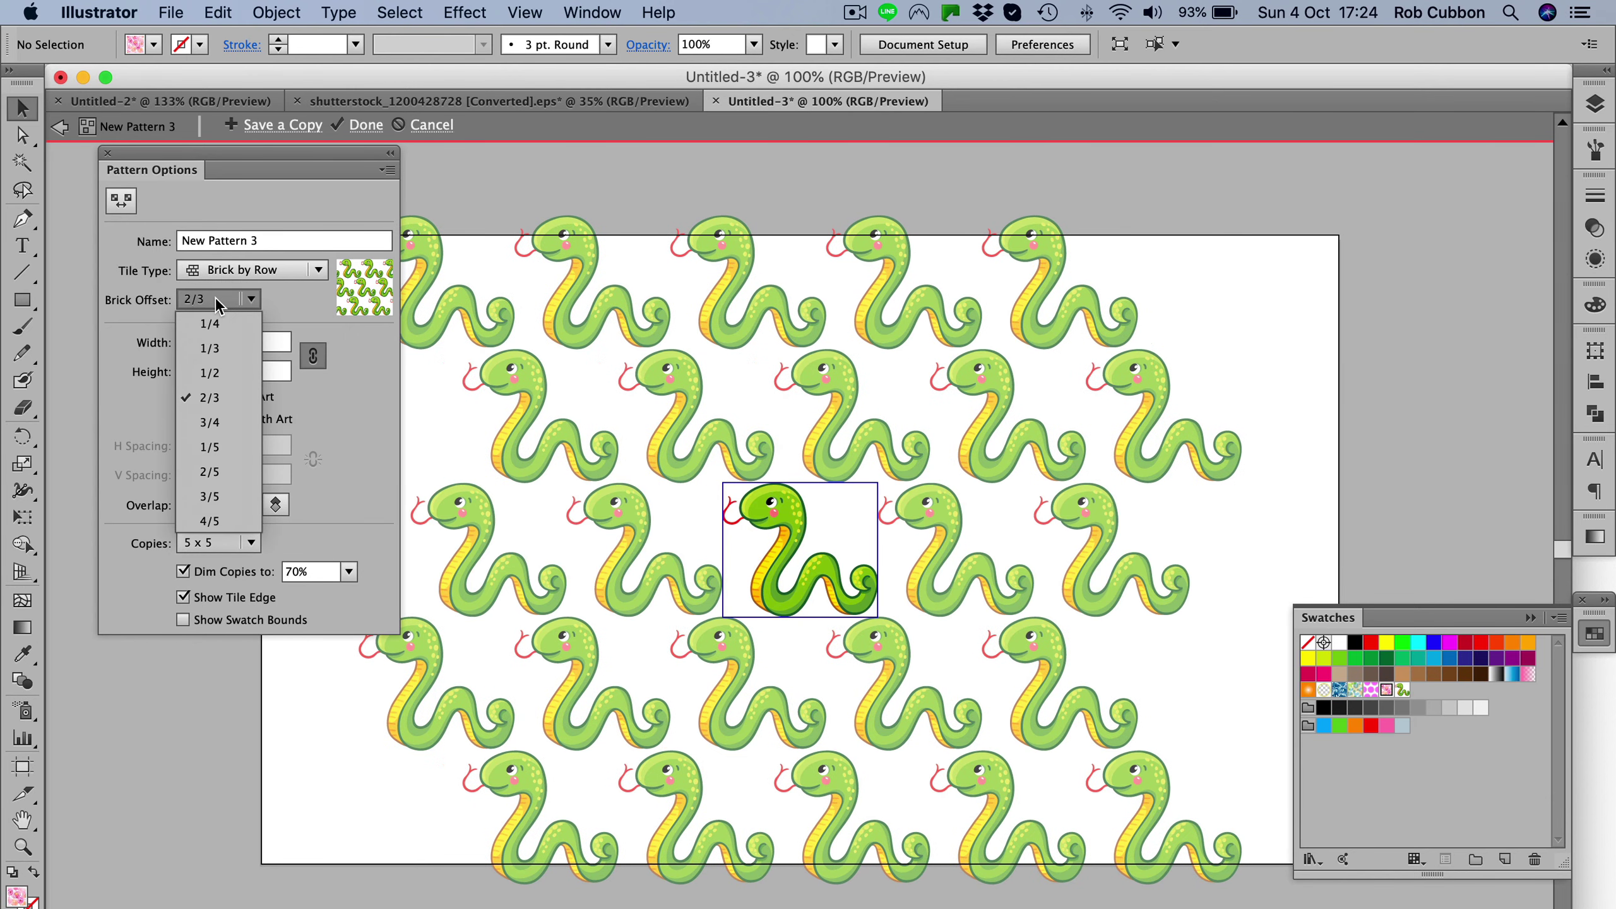
left_click(218, 422)
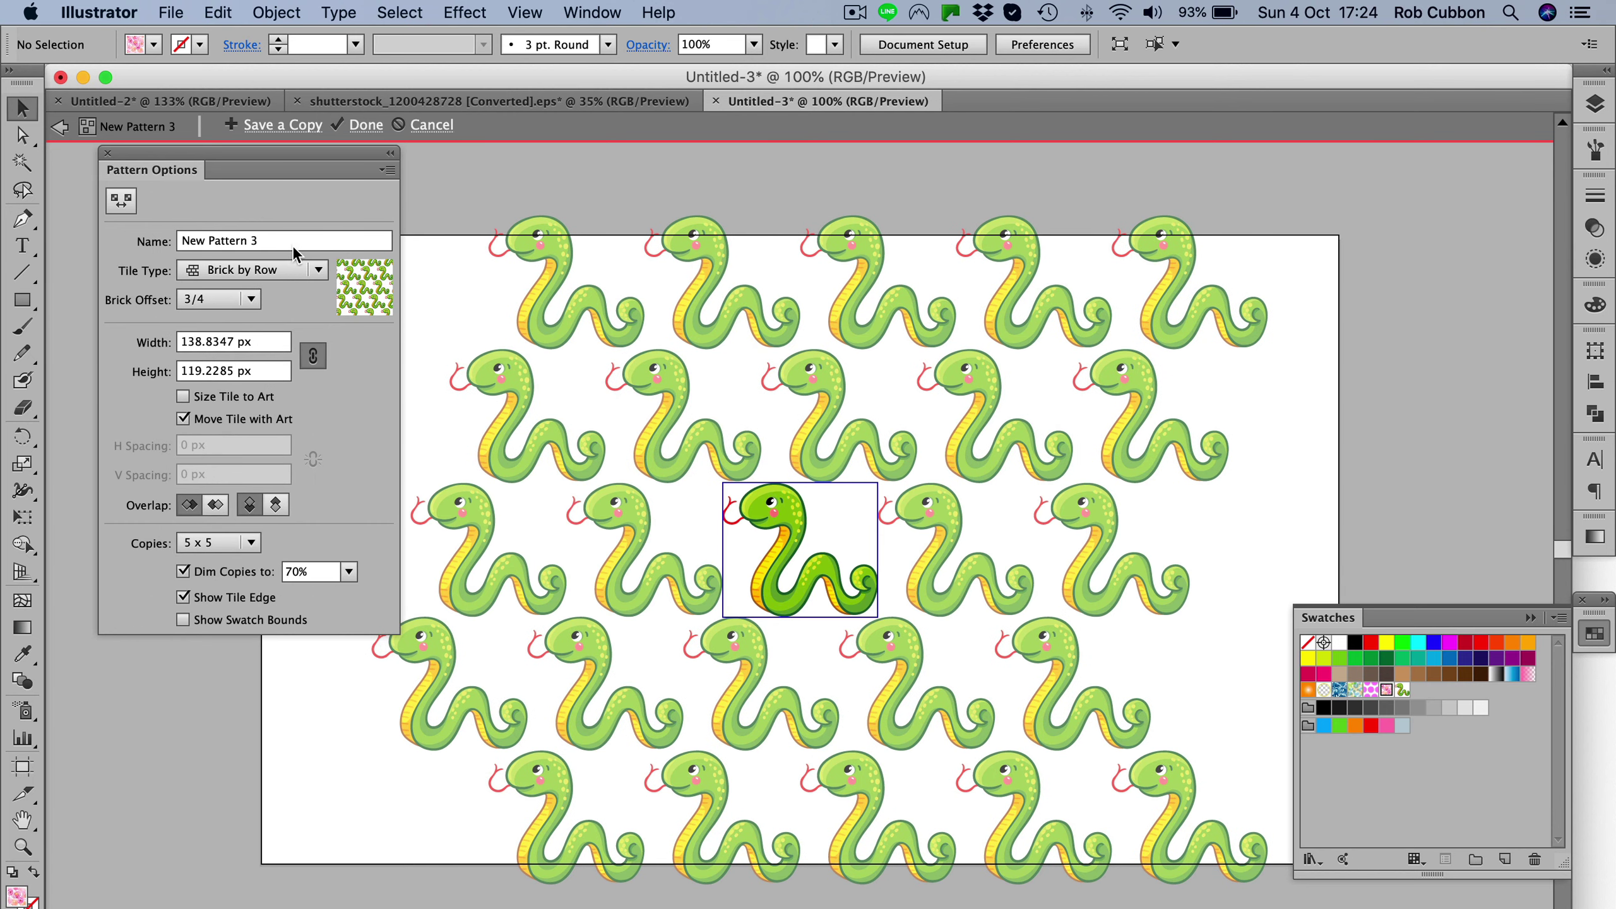
left_click(288, 271)
left_click(286, 313)
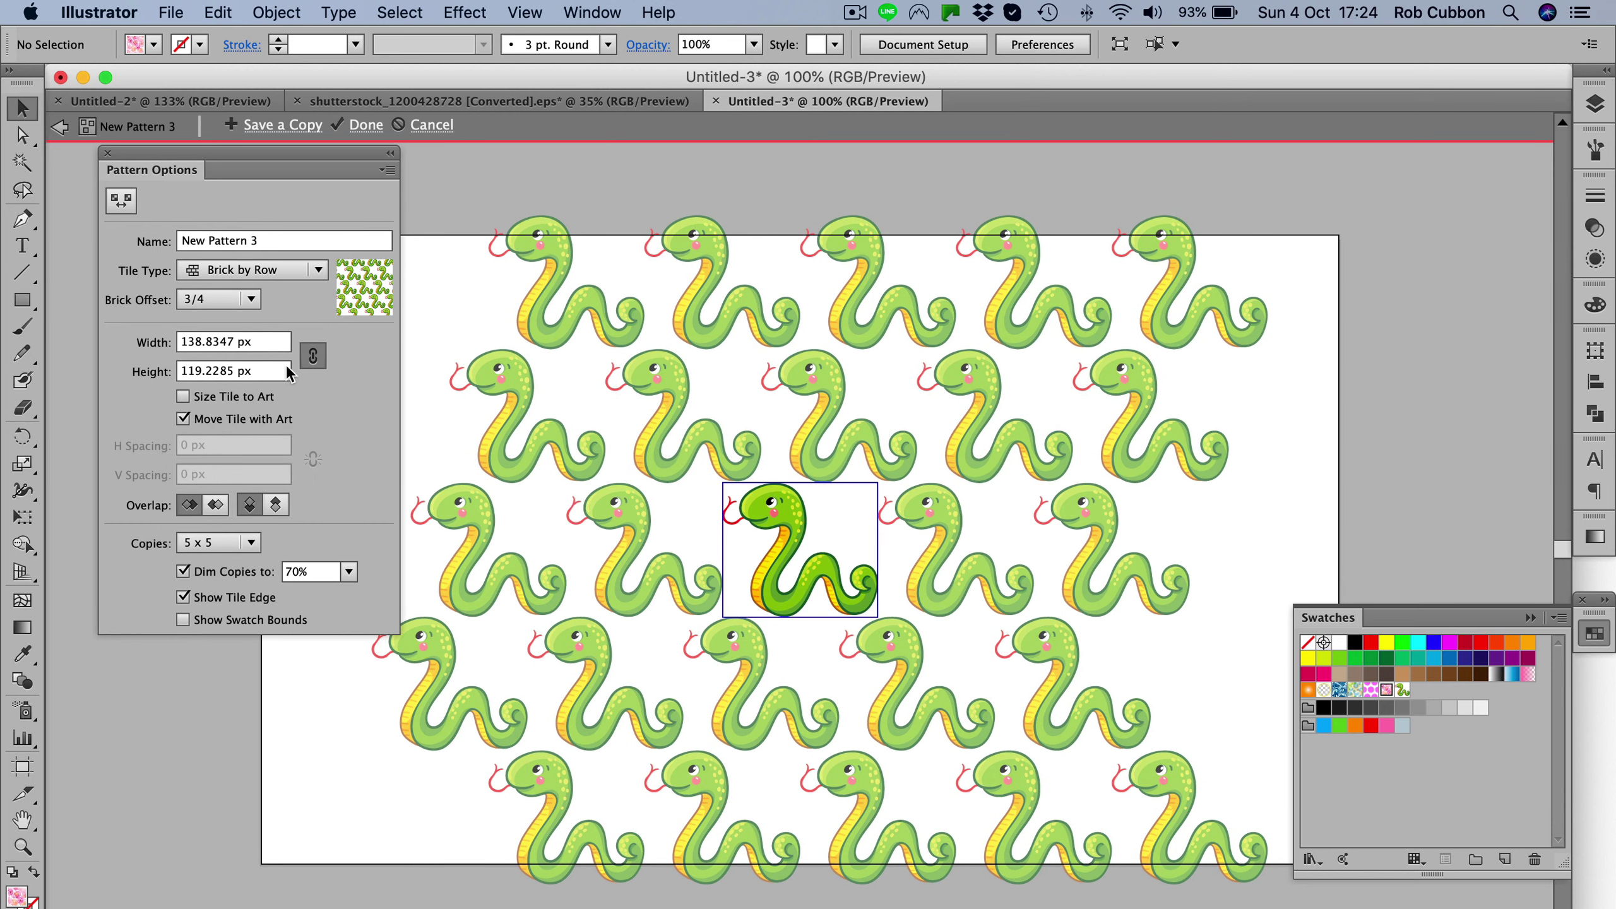
Set the tile width to 100 px and save the snake pattern swatch
double_click(196, 342)
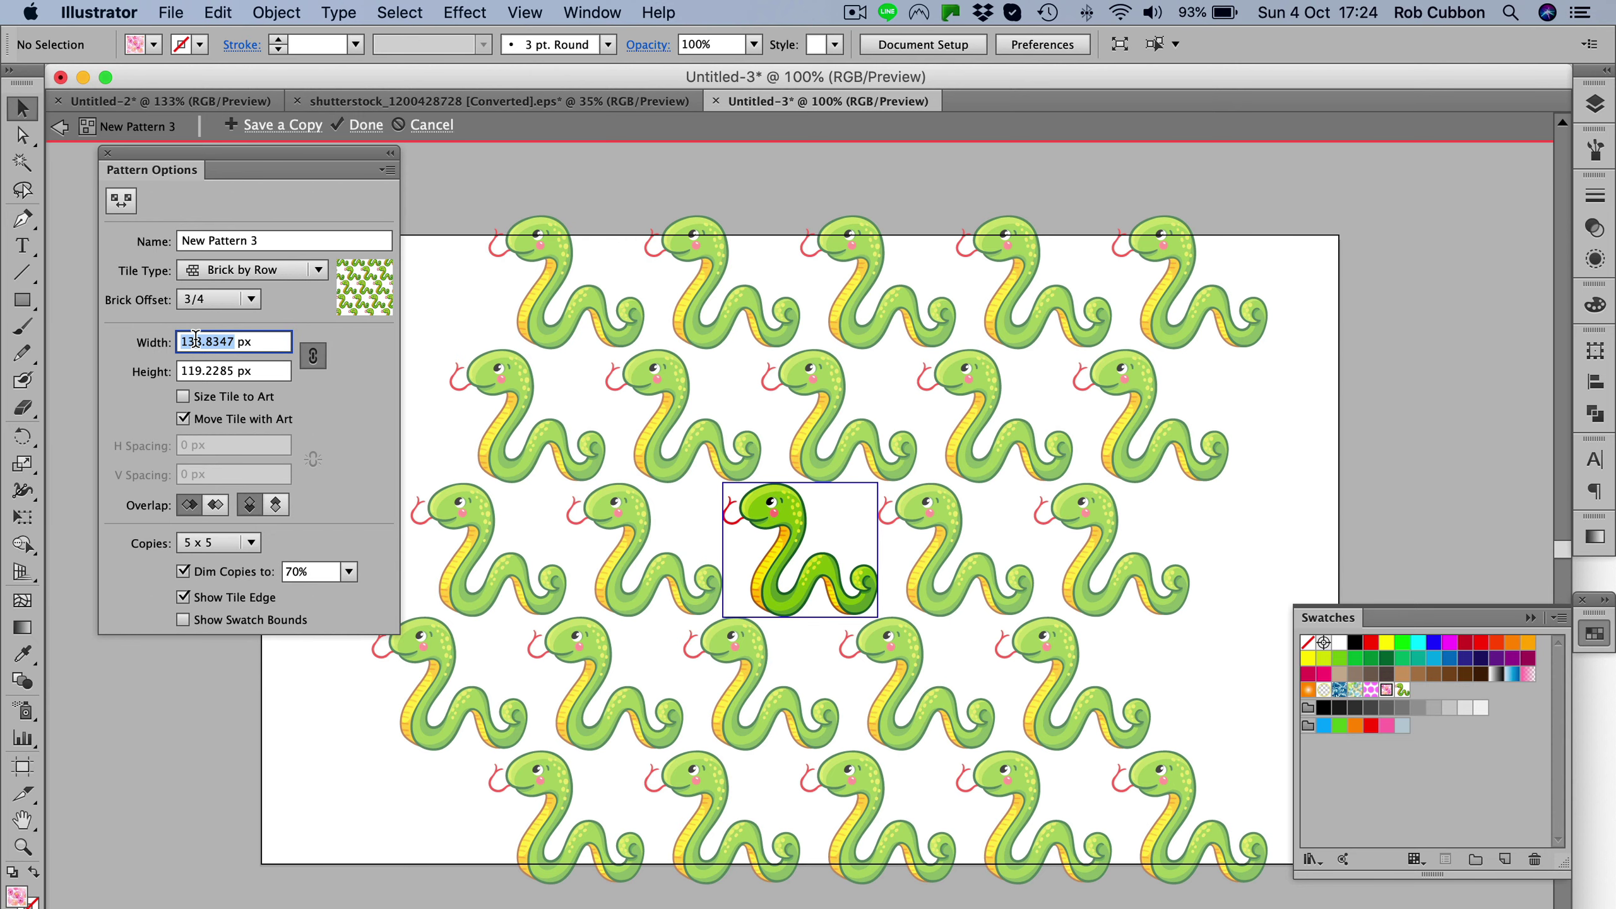
type("100")
left_click(216, 376)
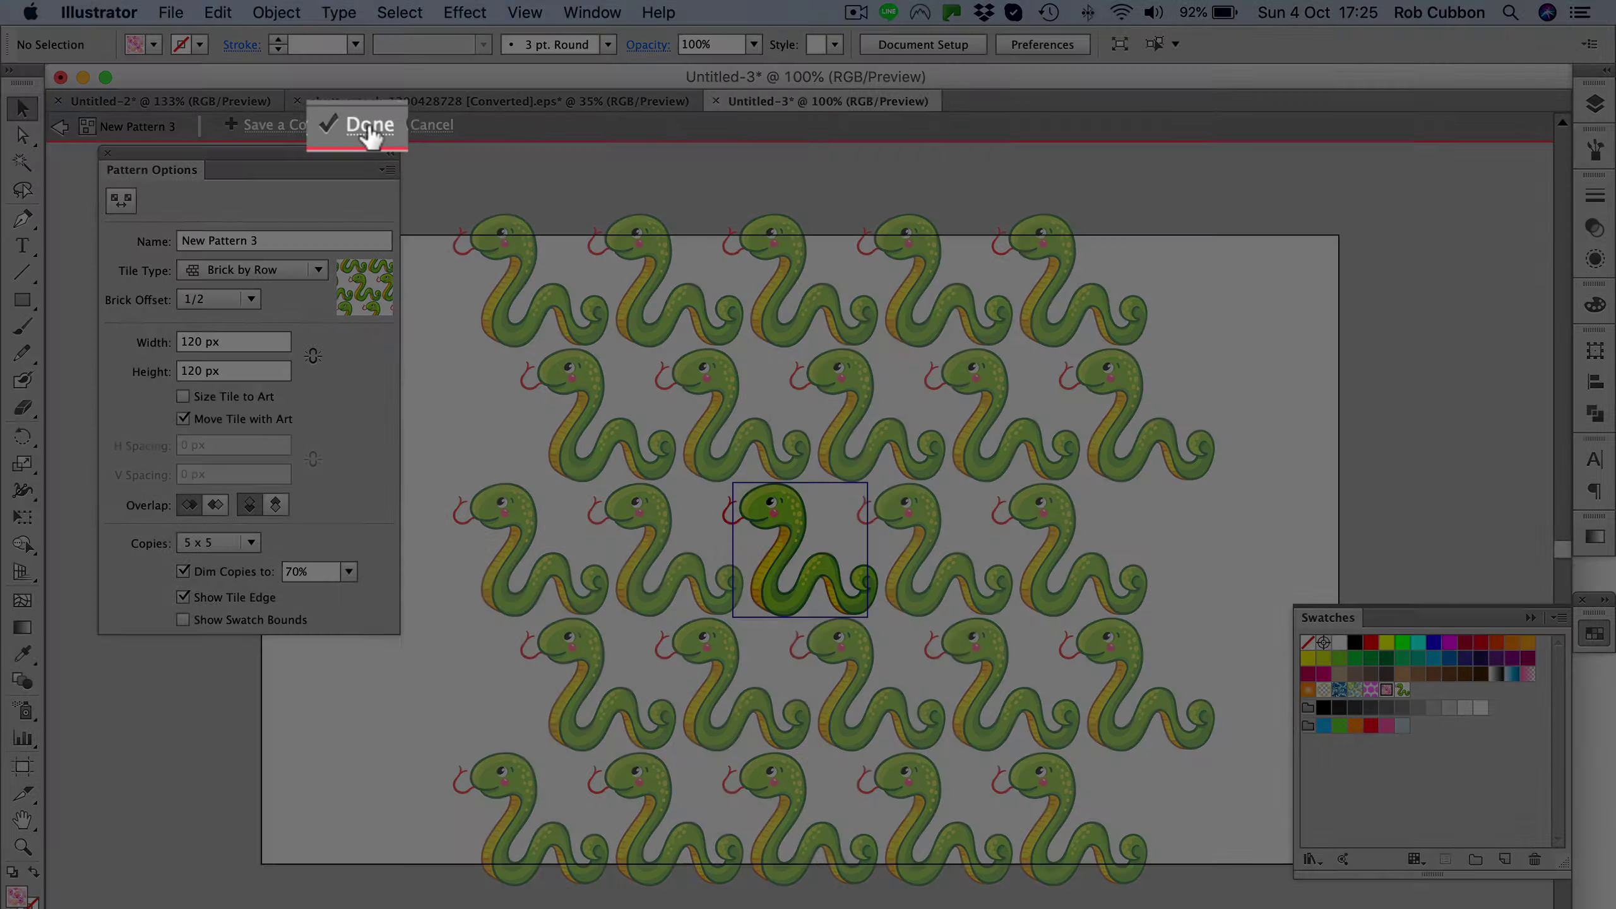
left_click(374, 135)
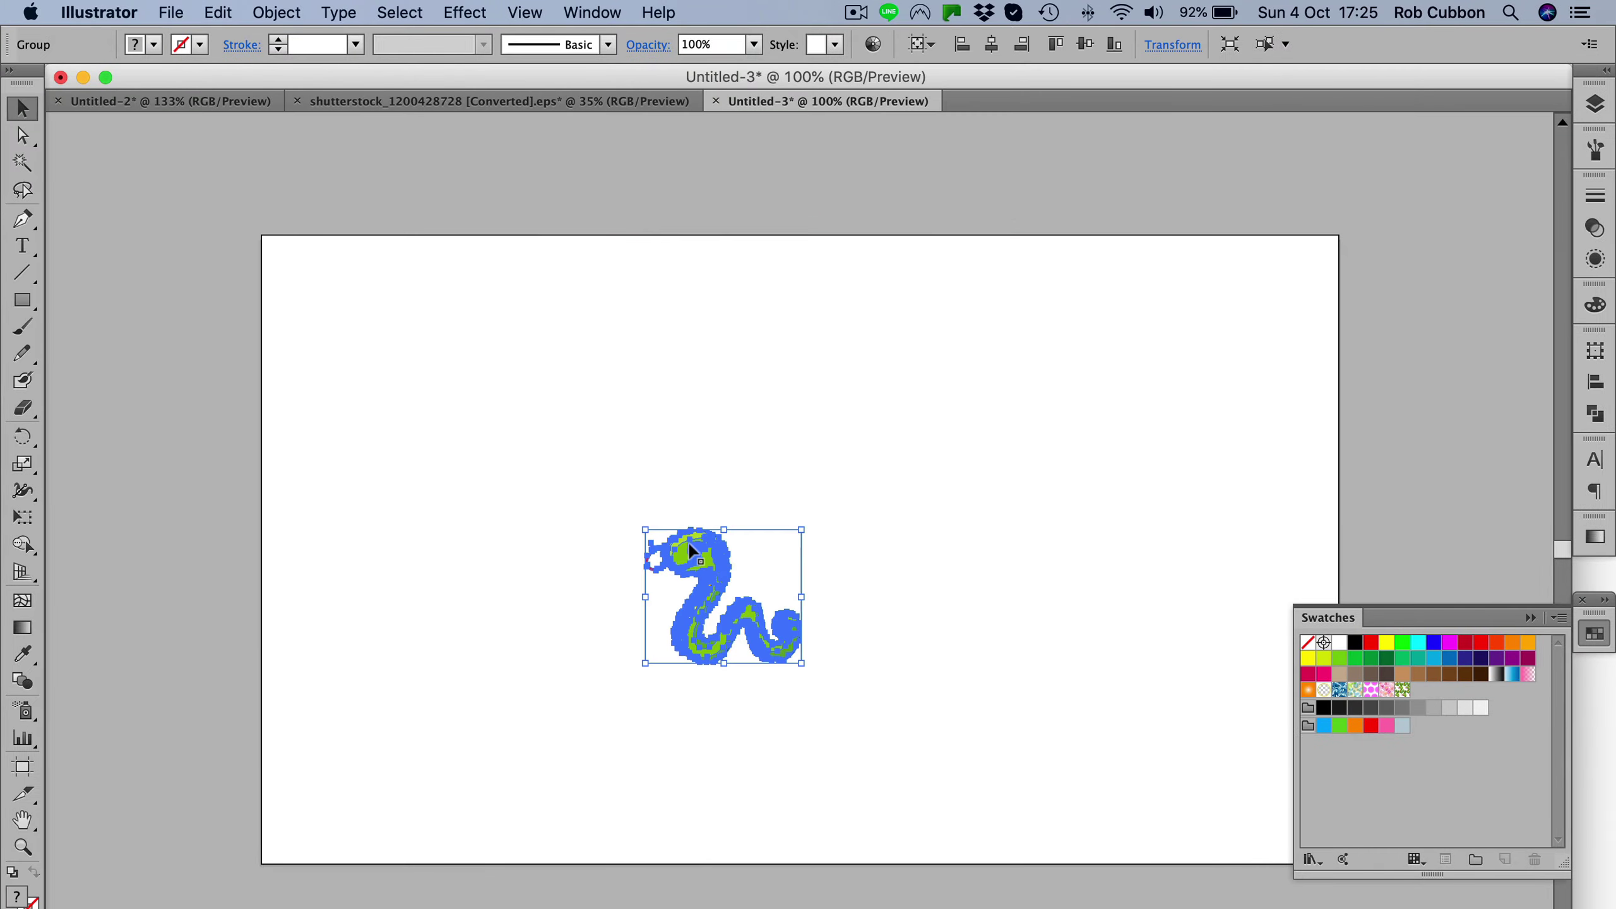
Delete the snake, test New Pattern 3 on an artboard-sized rectangle, then delete the rectangle
key("Delete")
left_click(22, 299)
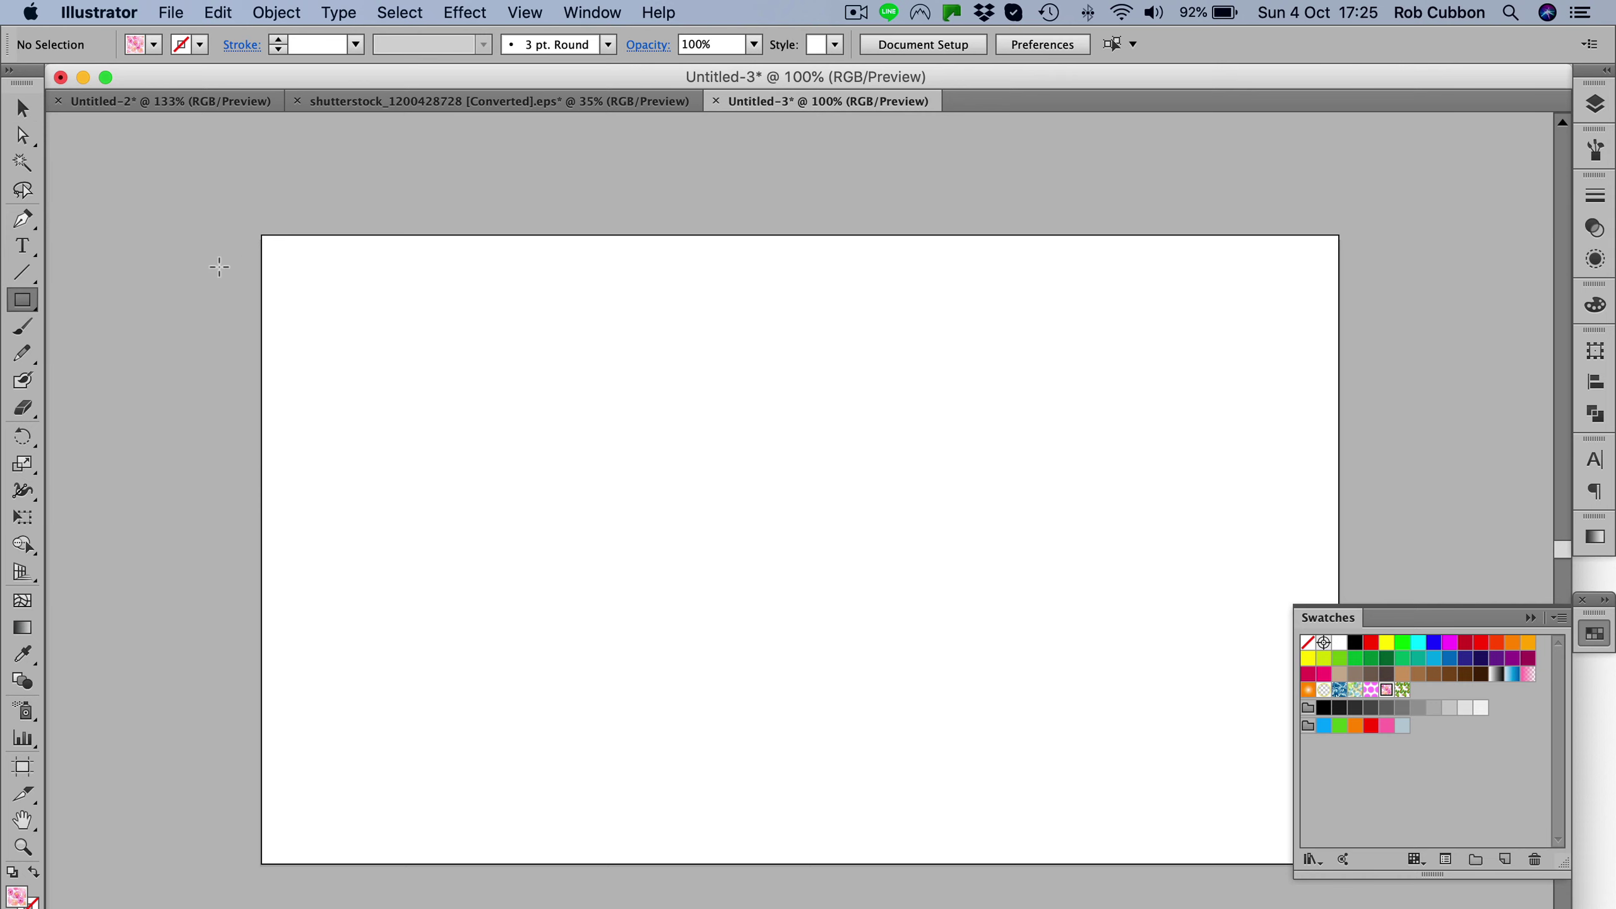
left_click_drag(248, 231, 1410, 888)
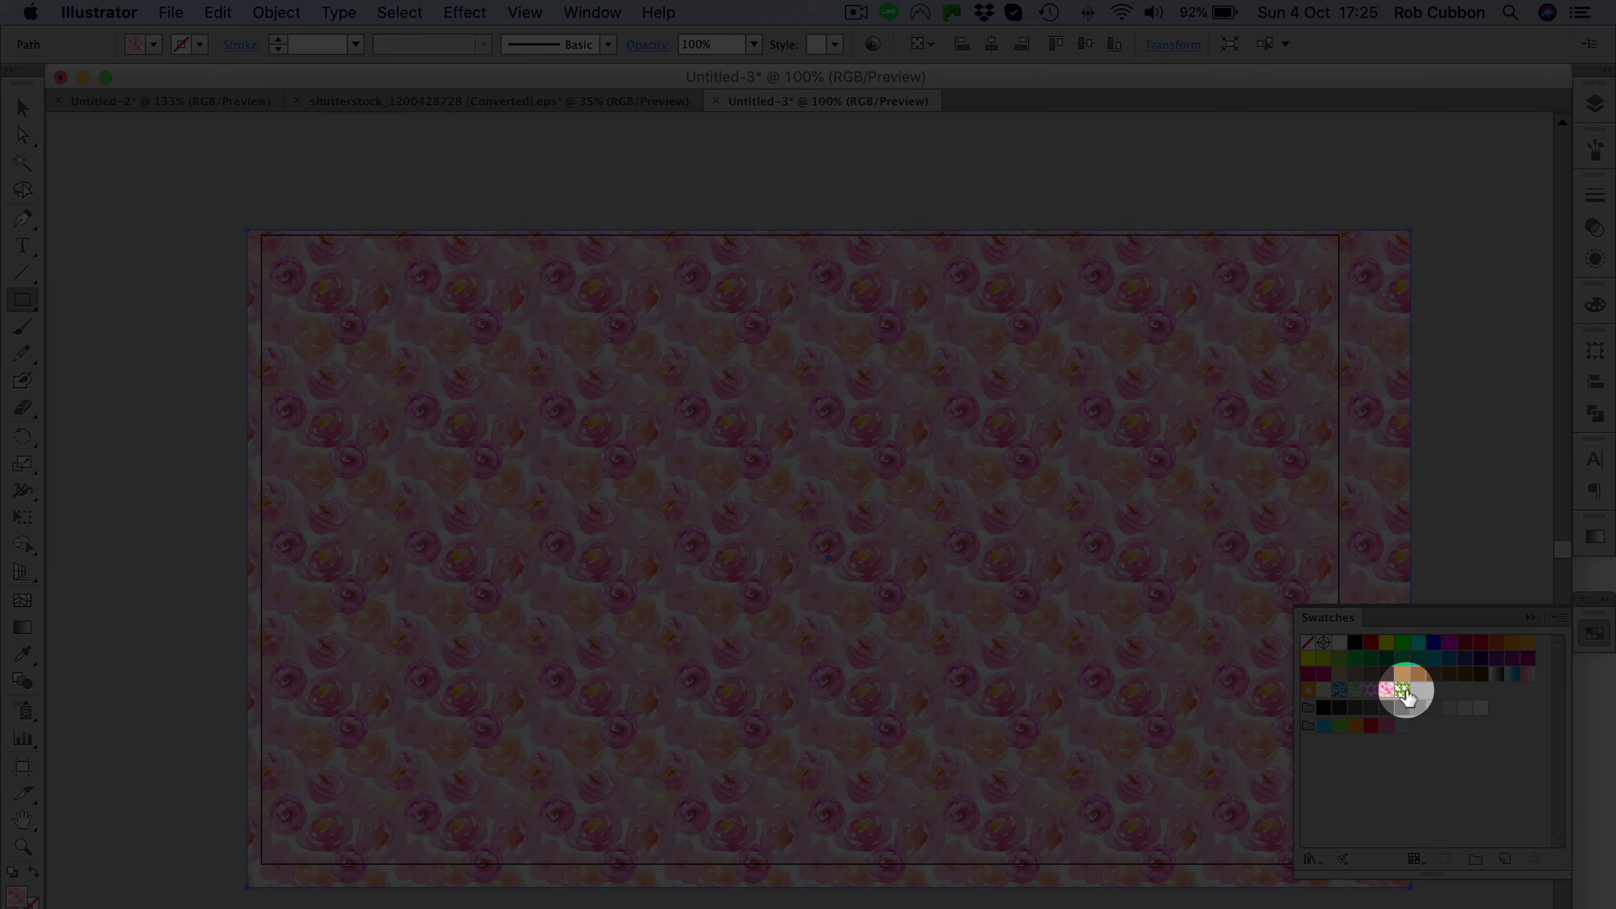
left_click(1402, 689)
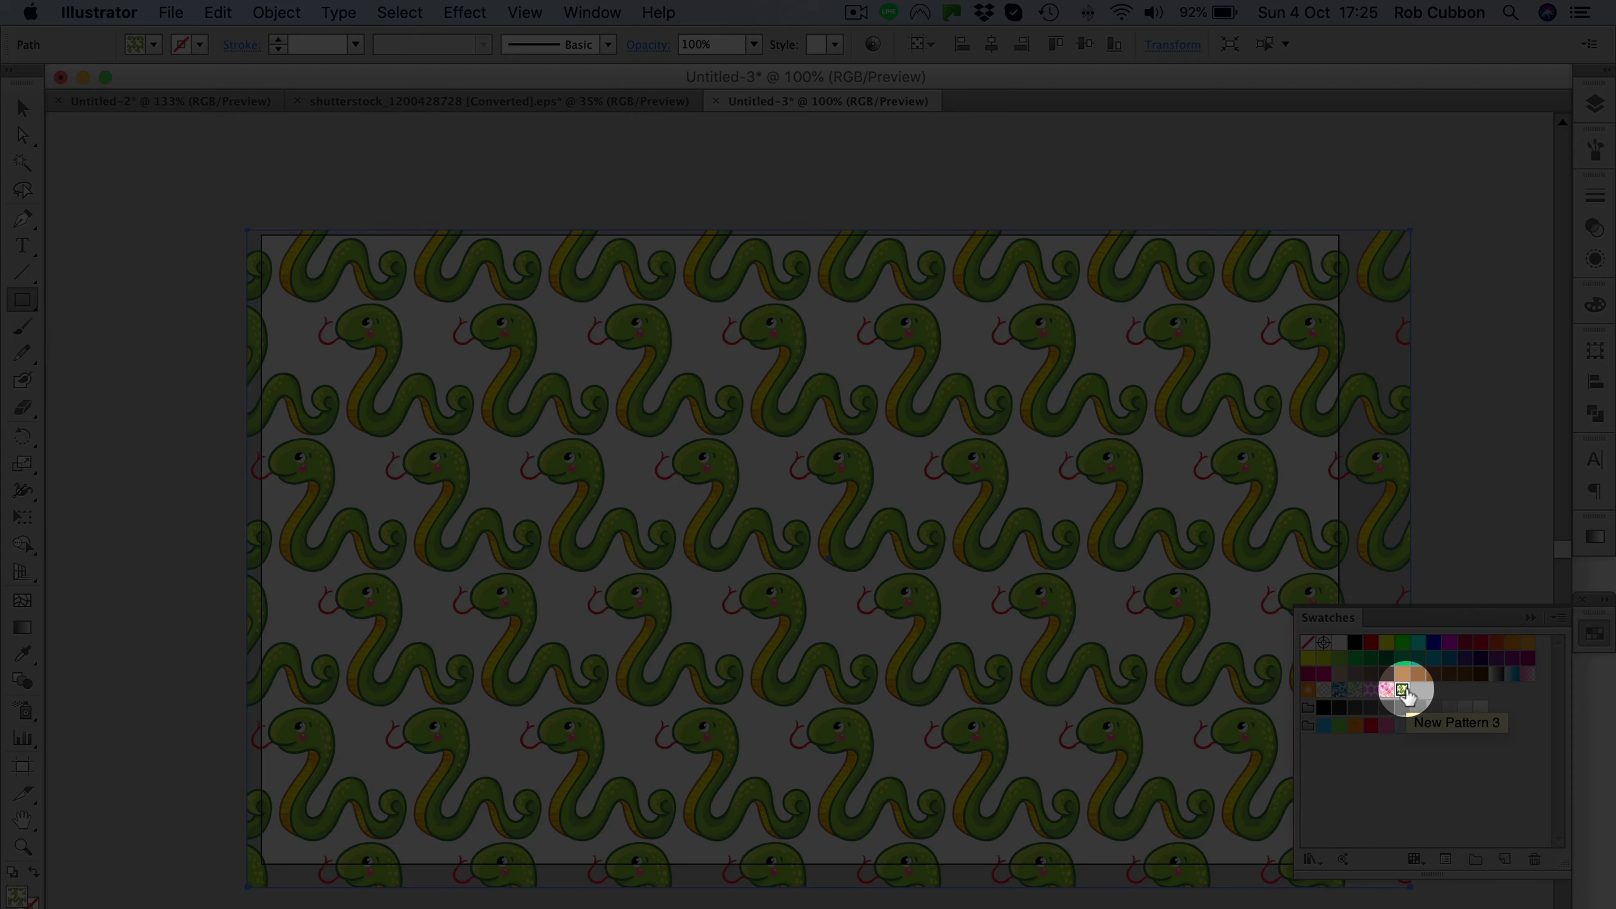
key("Delete")
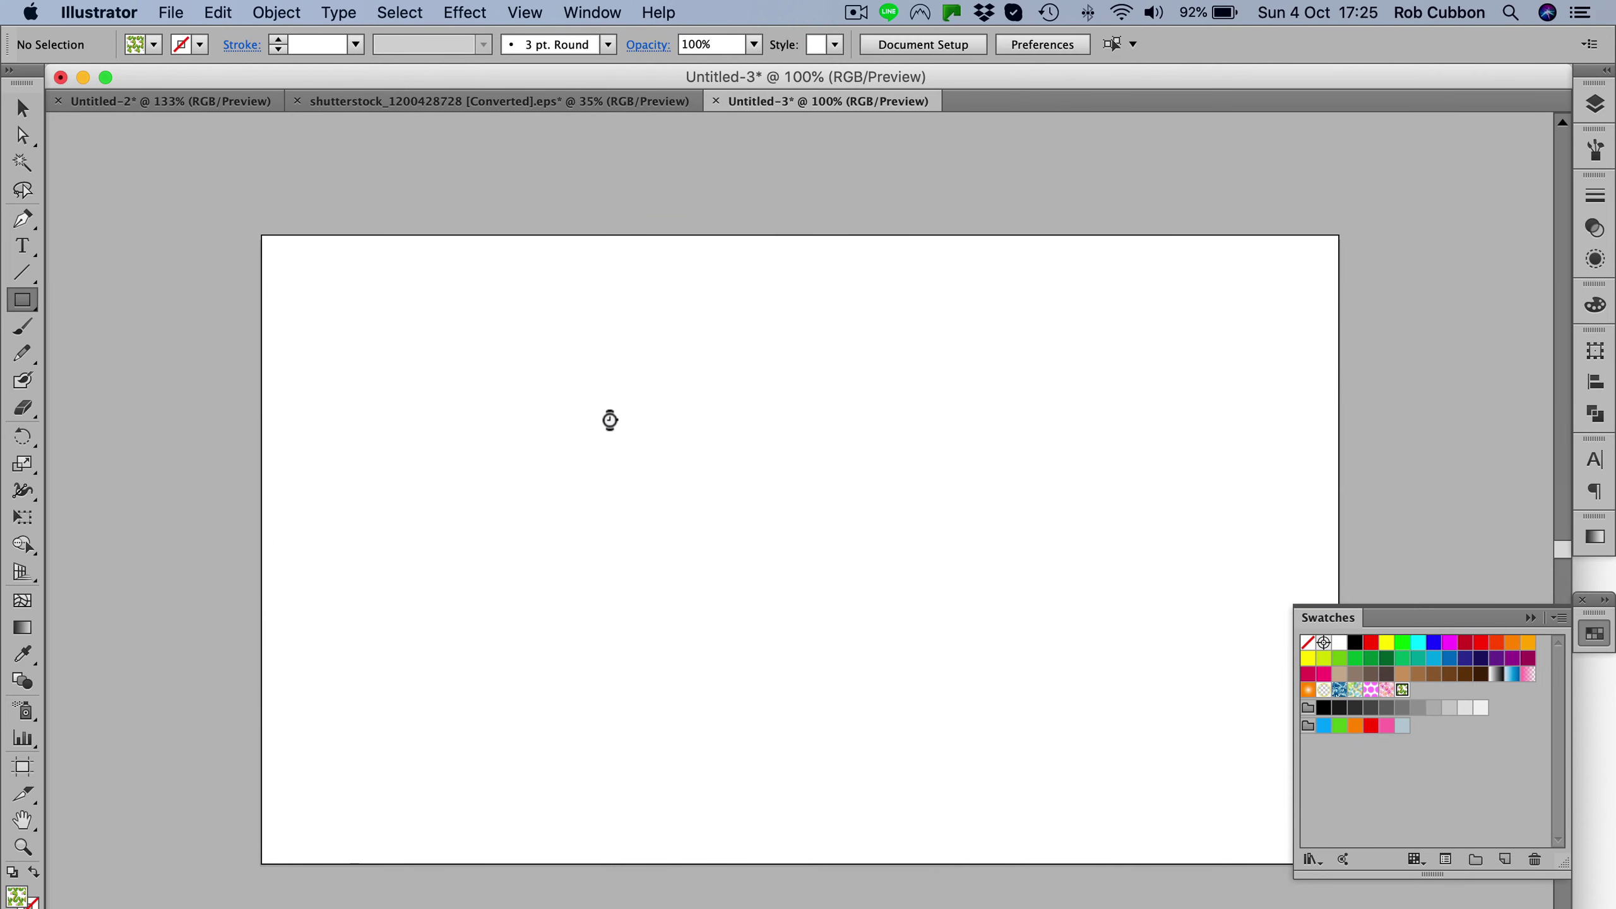
Bring the crocodile and iguana into Untitled-3 and size them beside the frog
left_click(482, 109)
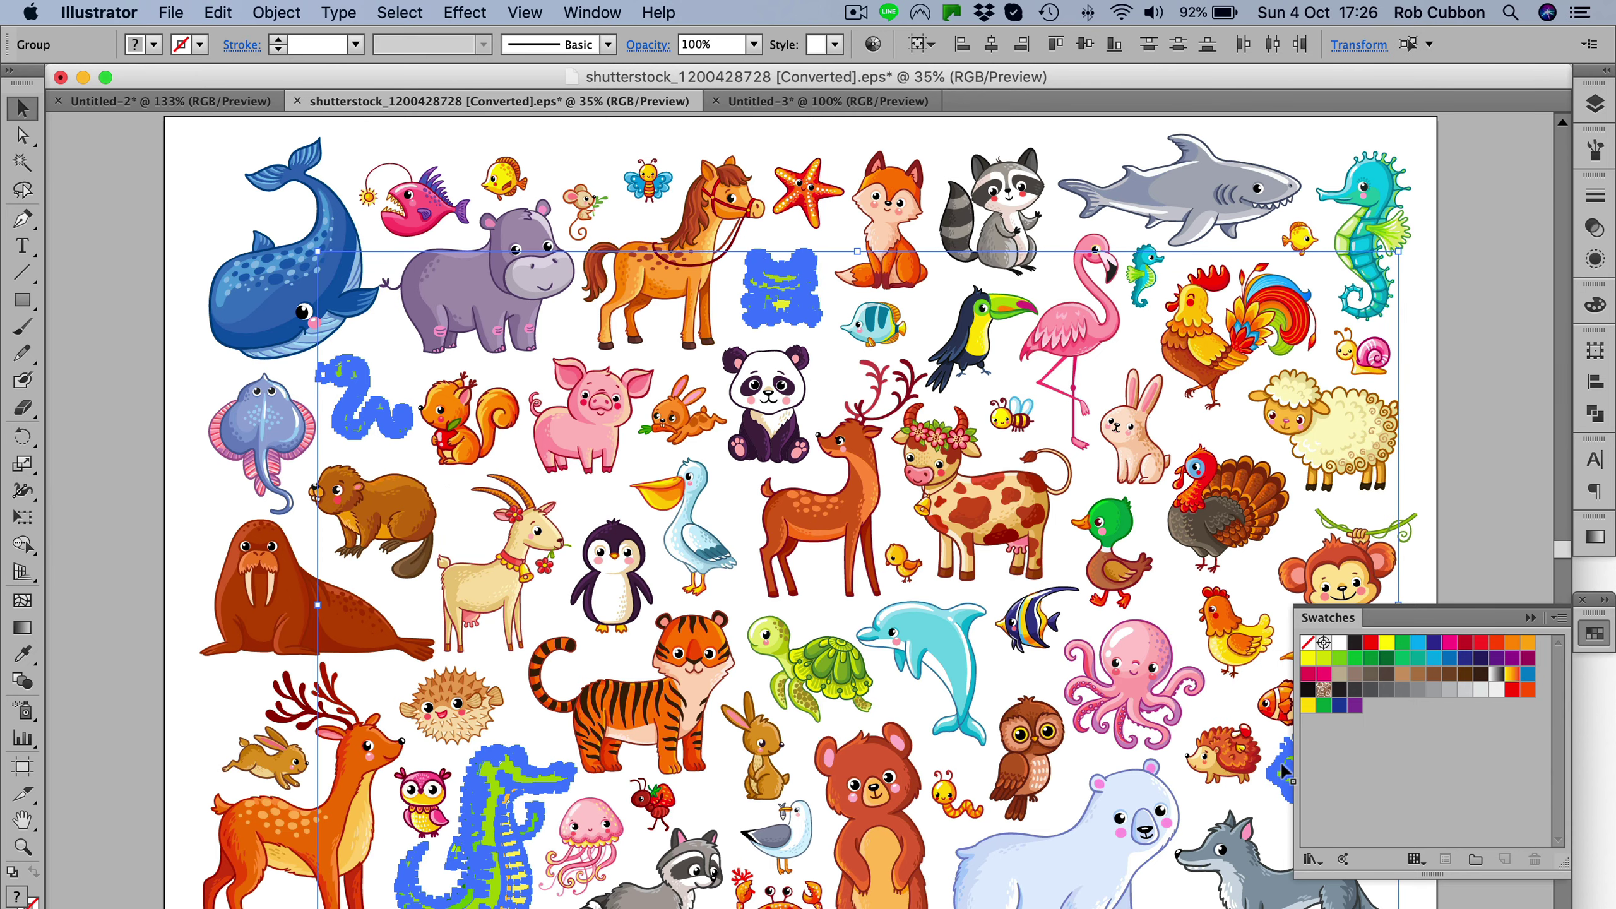
left_click(827, 100)
left_click_drag(400, 866, 669, 666)
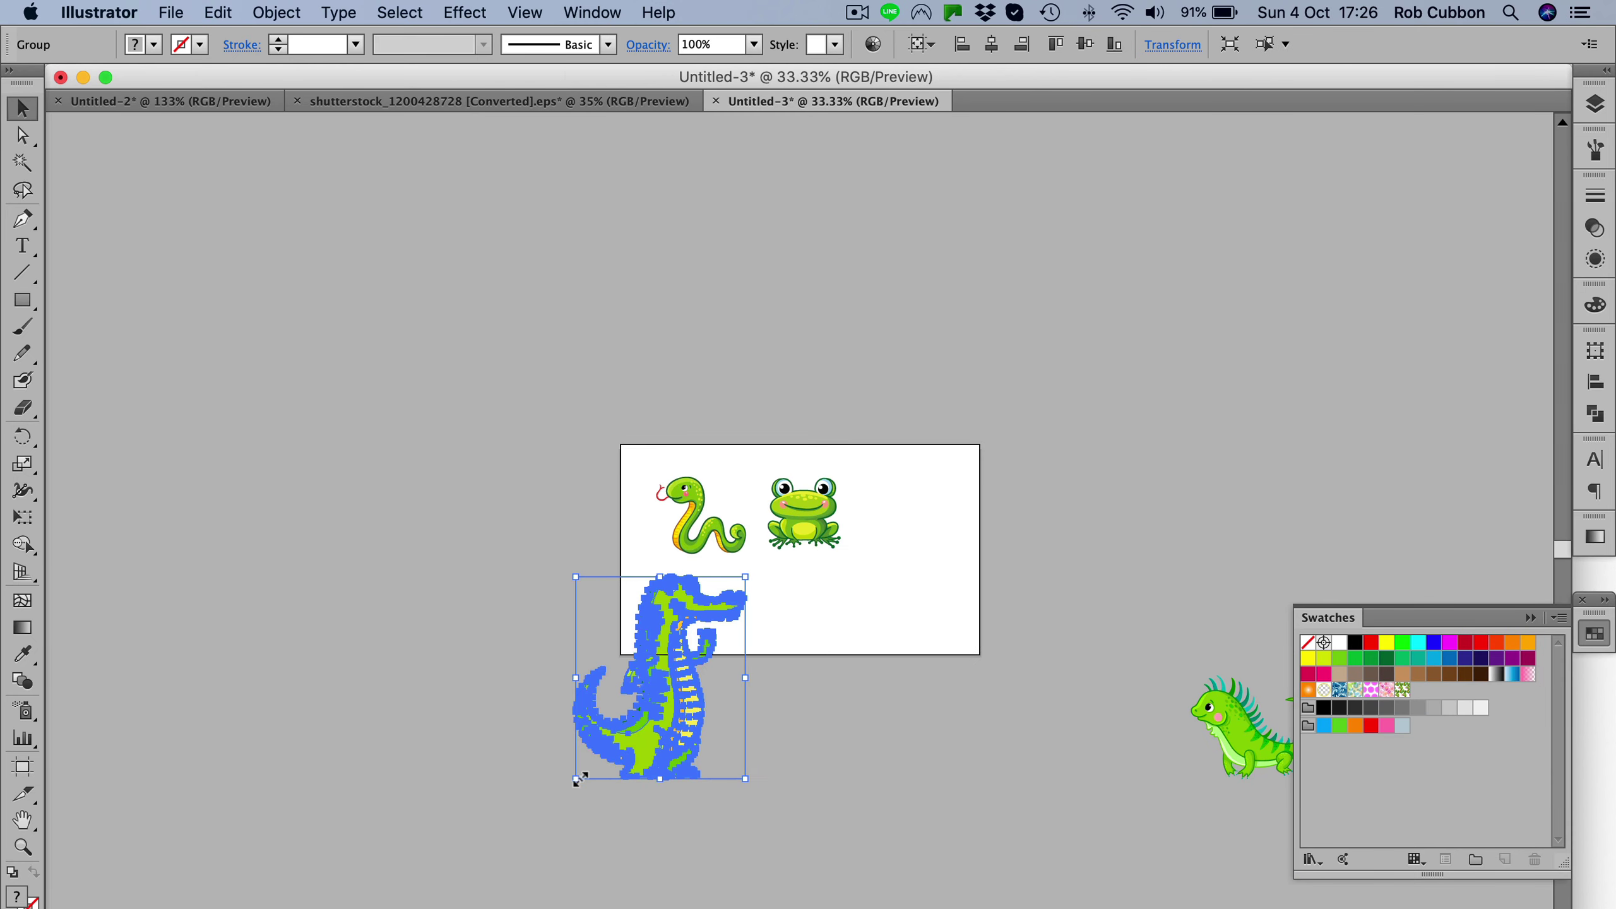
left_click_drag(708, 621, 807, 601)
left_click_drag(1240, 725, 693, 602)
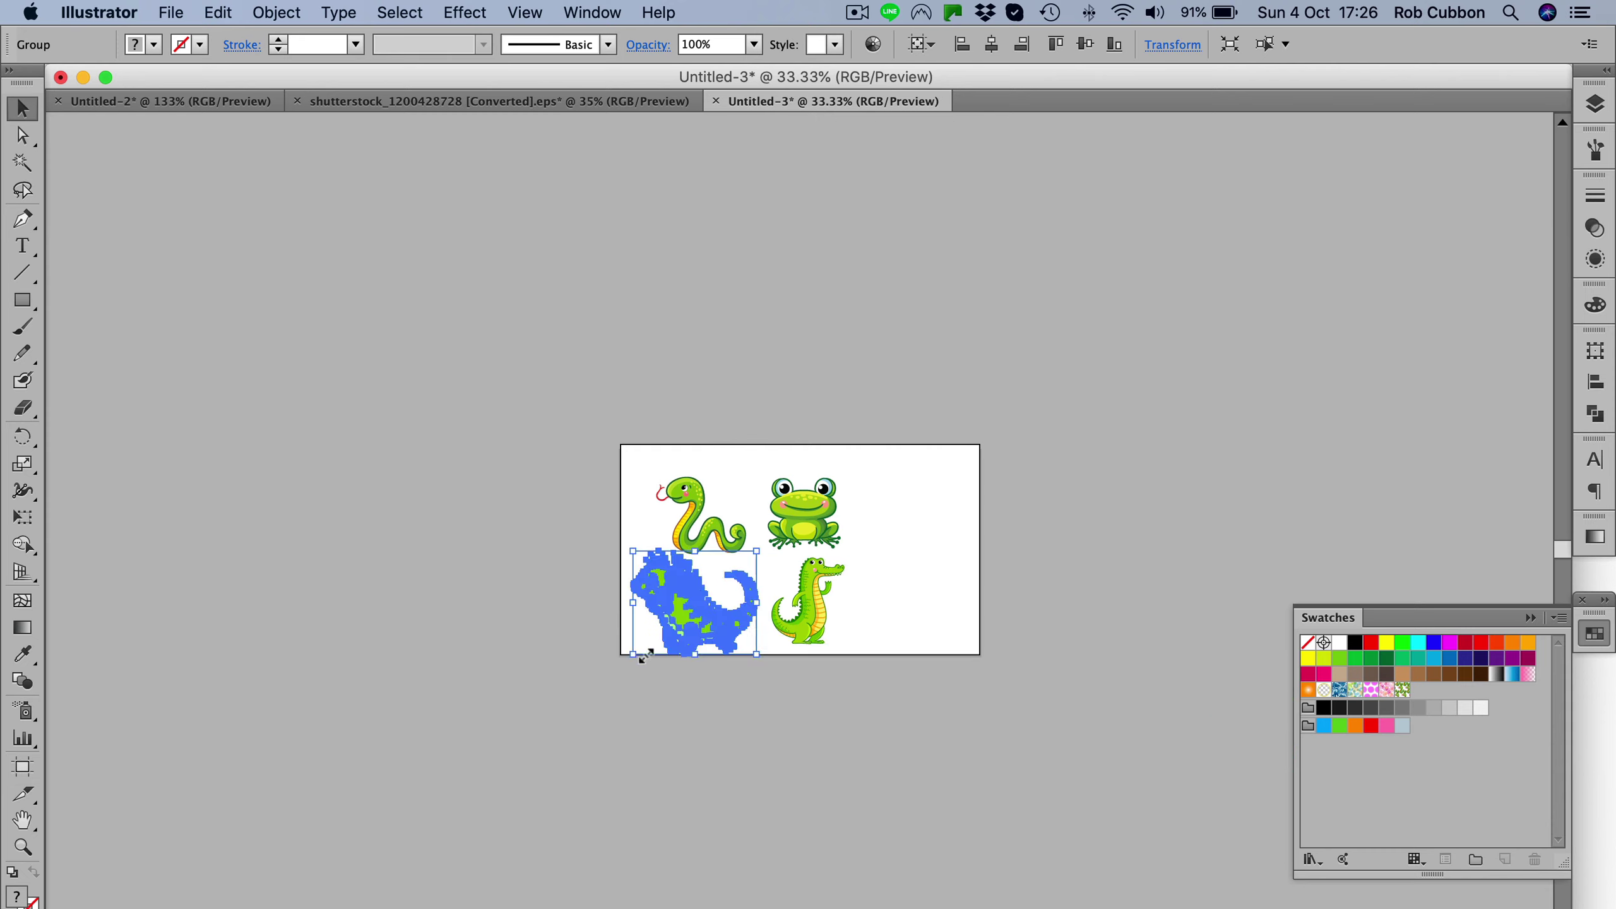
left_click_drag(642, 657, 620, 668)
Scale all four animals down together and select the cluster
key("super+equal")
key("super+equal")
key("super+a")
left_click_drag(511, 398, 699, 489)
left_click_drag(648, 463, 815, 590)
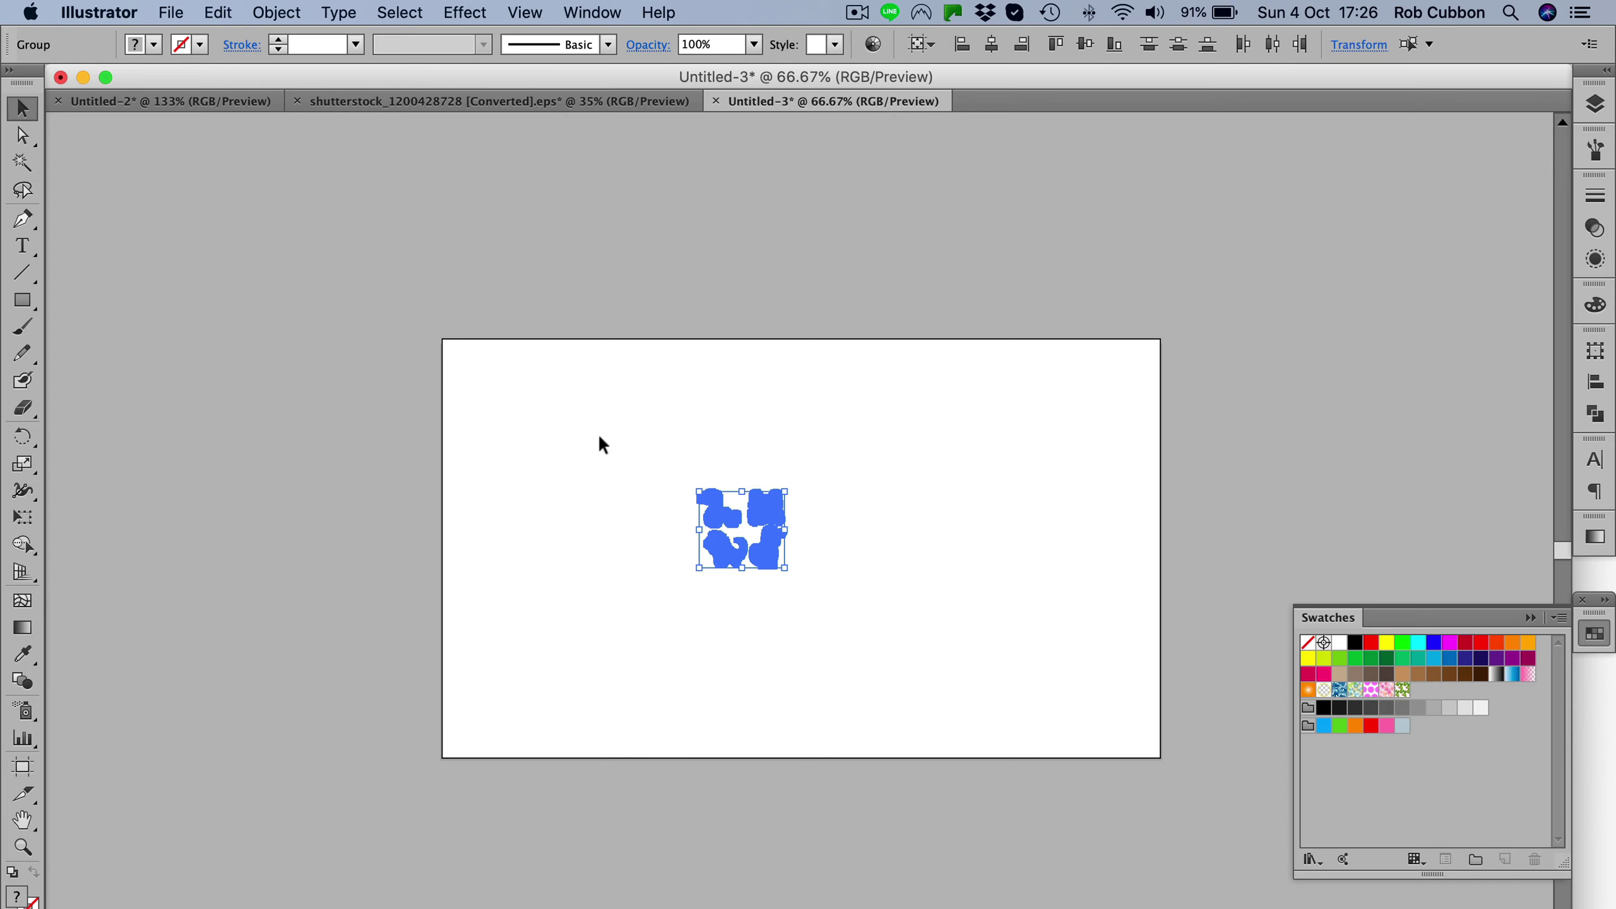
Save the four animals as a new pattern swatch and delete the source artwork
left_click(277, 12)
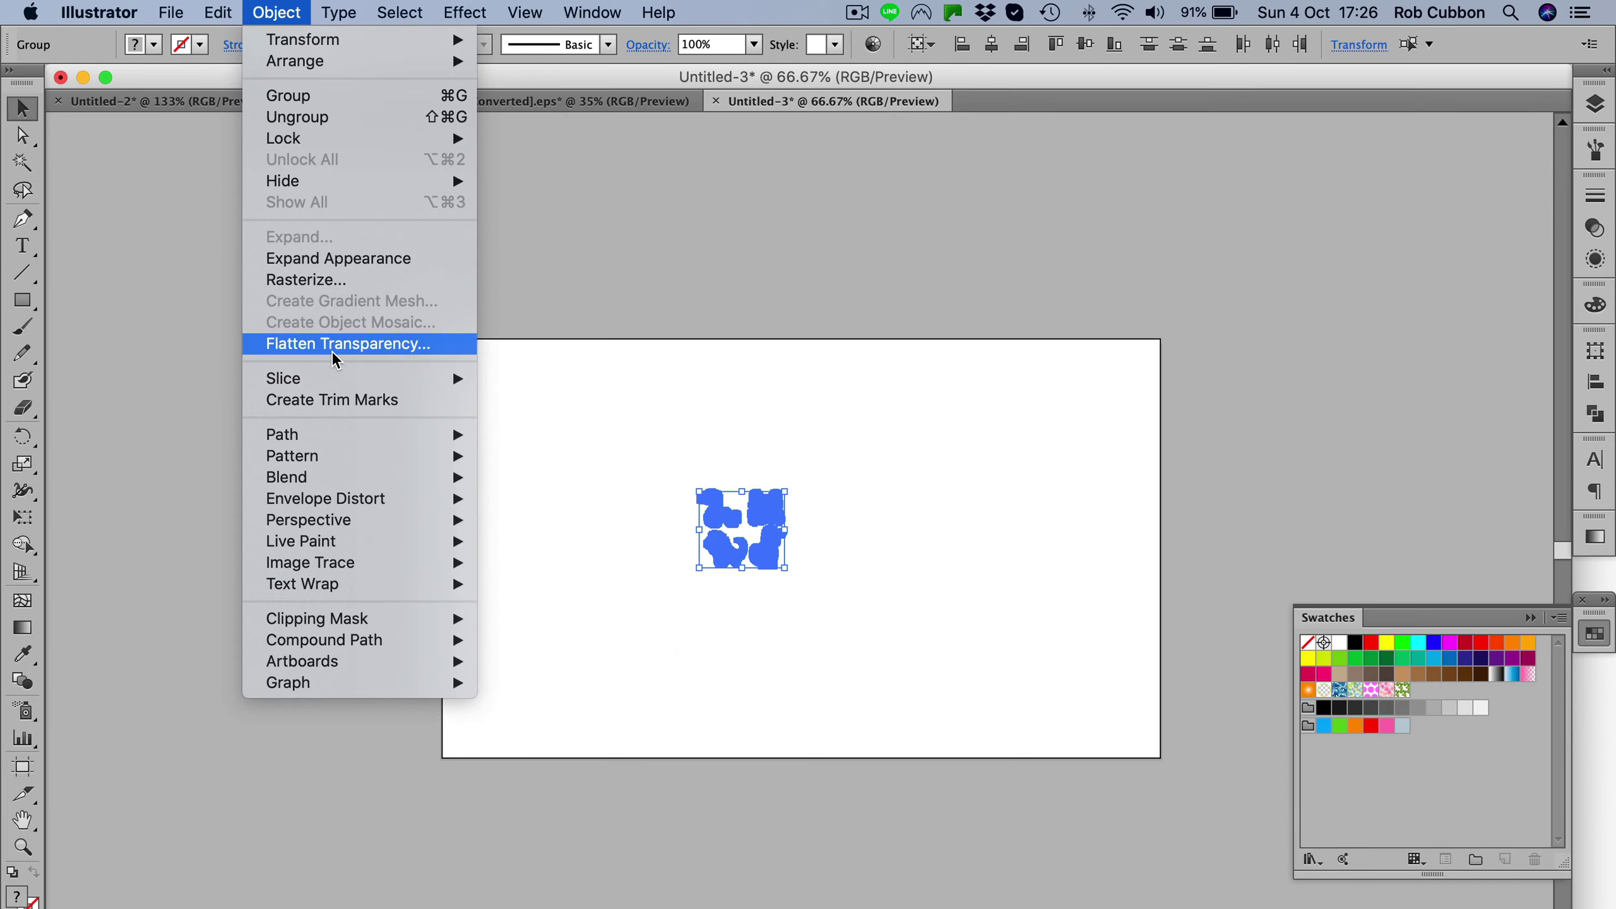
mouse_move(356, 456)
left_click(503, 470)
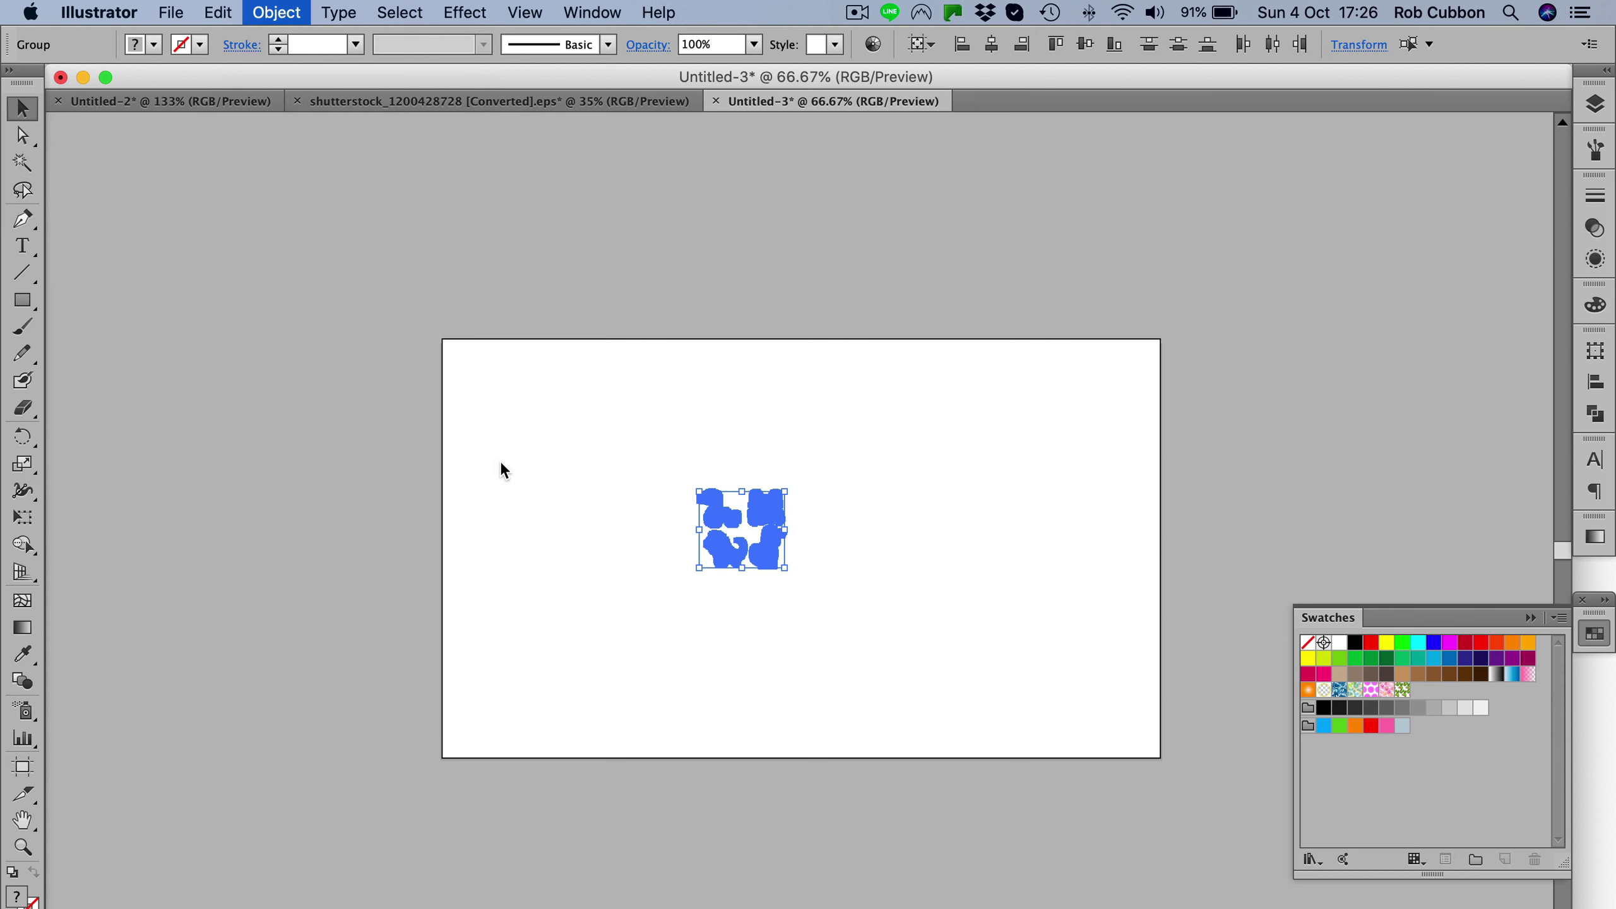
left_click(363, 126)
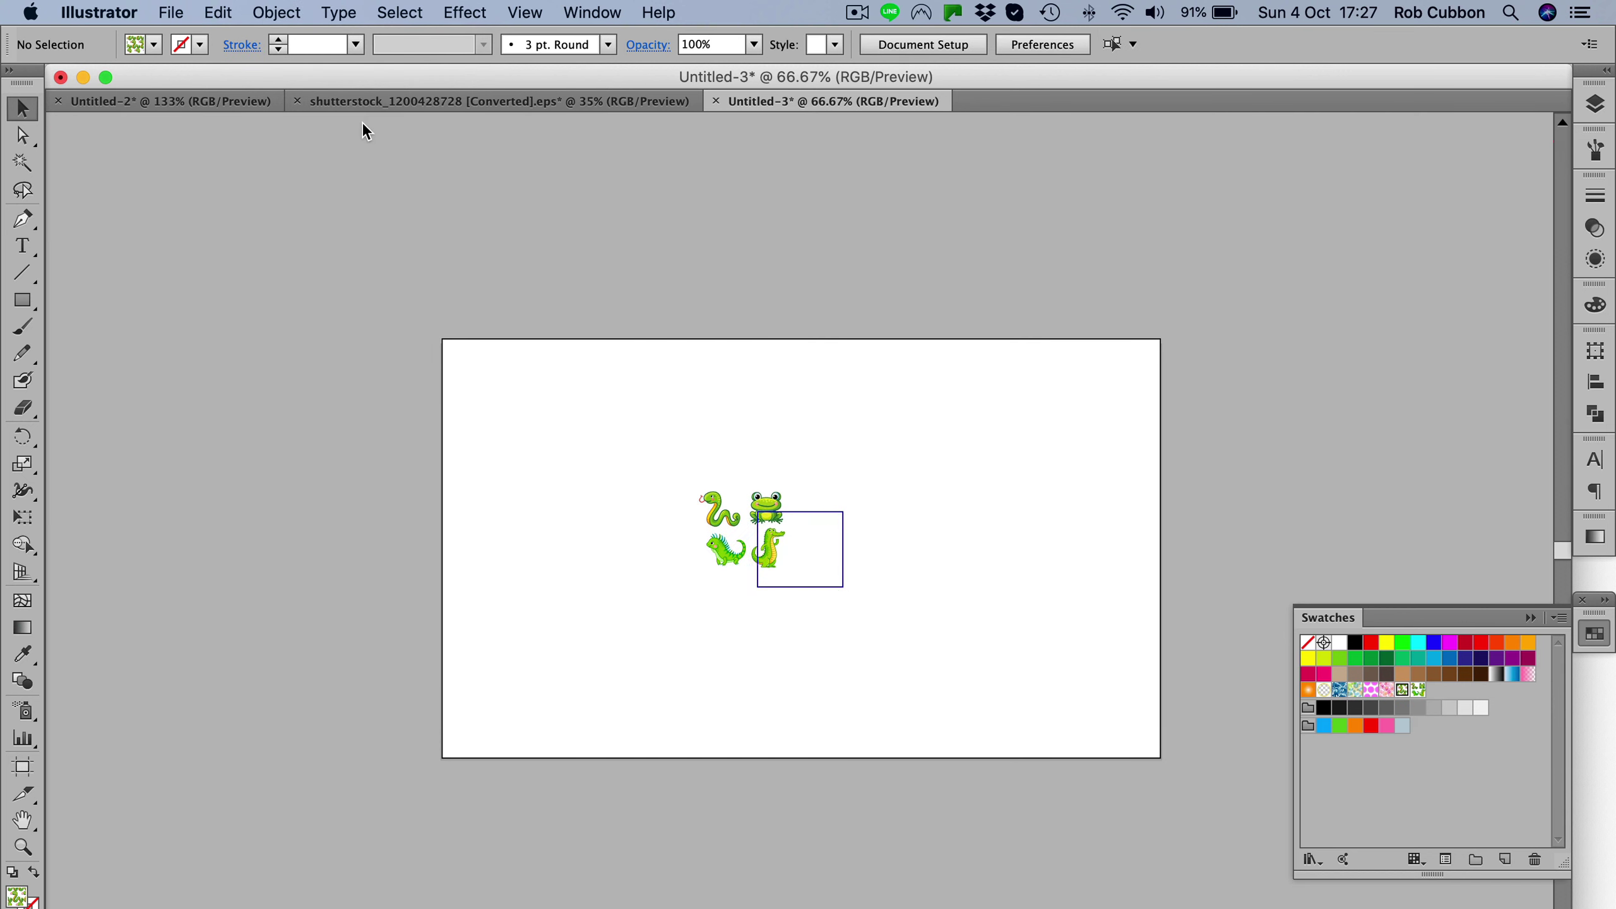
key("Delete")
Draw a rectangle covering the whole artboard with the animal pattern and deselect it
key("m")
left_click_drag(436, 335, 713, 484)
left_click_drag(900, 592, 1160, 758)
key("super+shift+a")
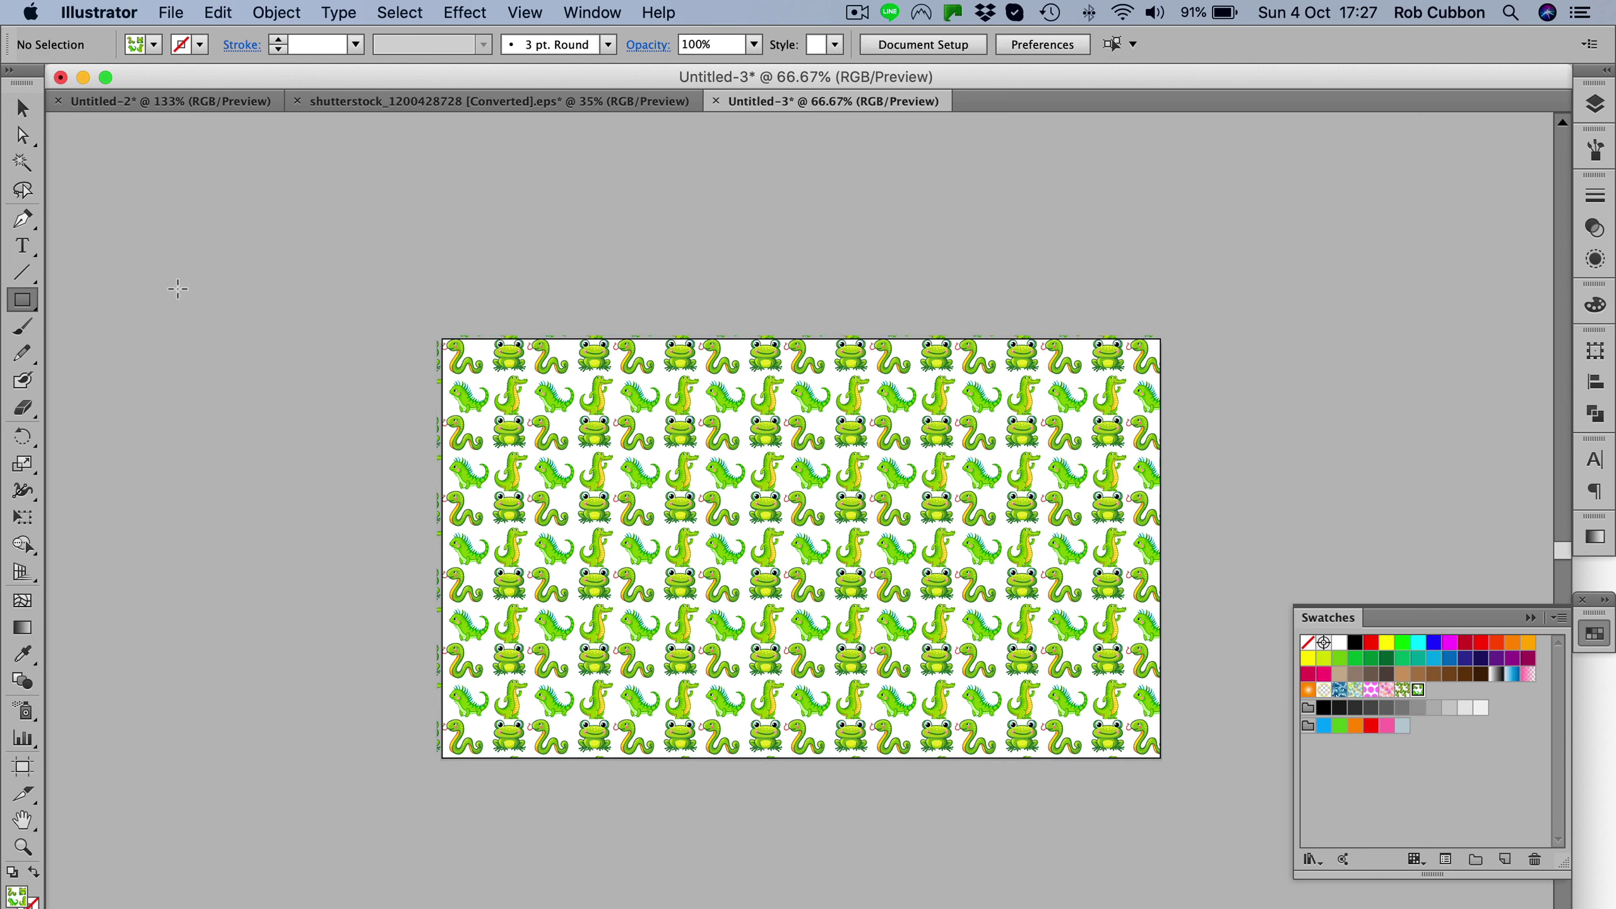